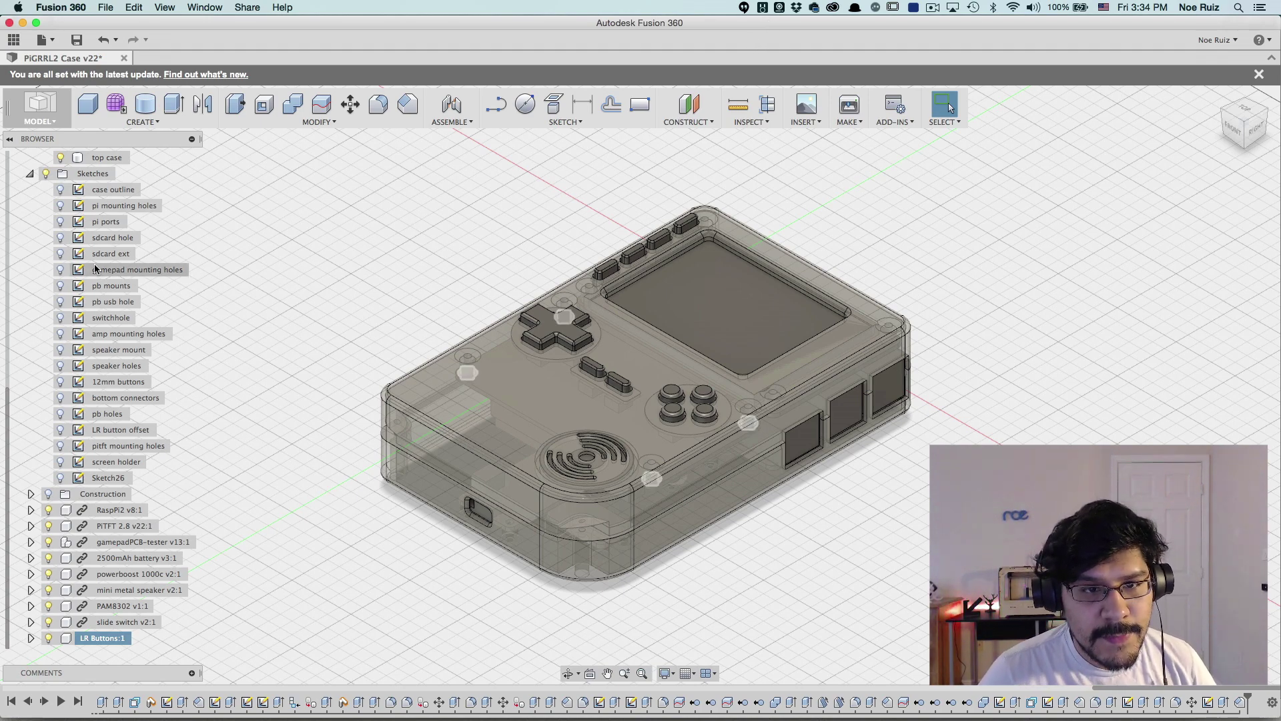
- Roll the timeline back past the last two features so Sketch26 drops out of the browser
{"action": "scroll", "coordinate": [95, 269], "scroll_direction": "up", "scroll_amount": 5}
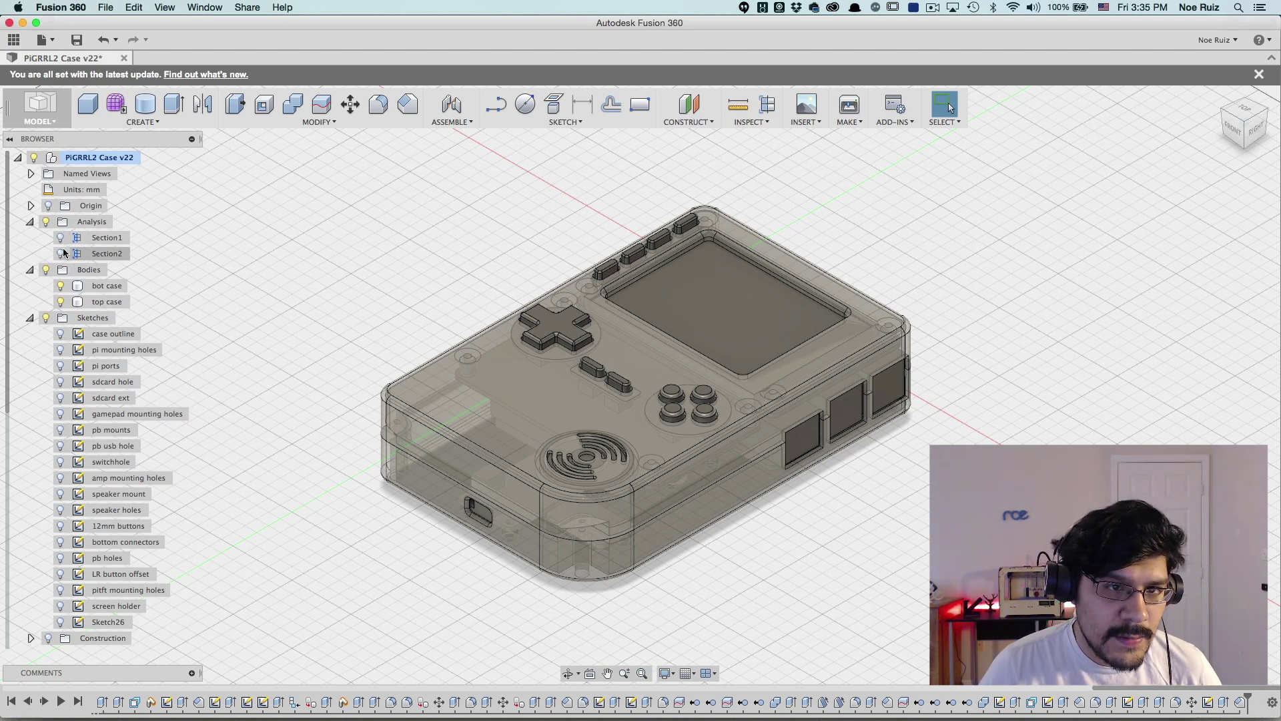
{"action": "left_click_drag", "start_coordinate": [1245, 694], "coordinate": [1207, 696]}
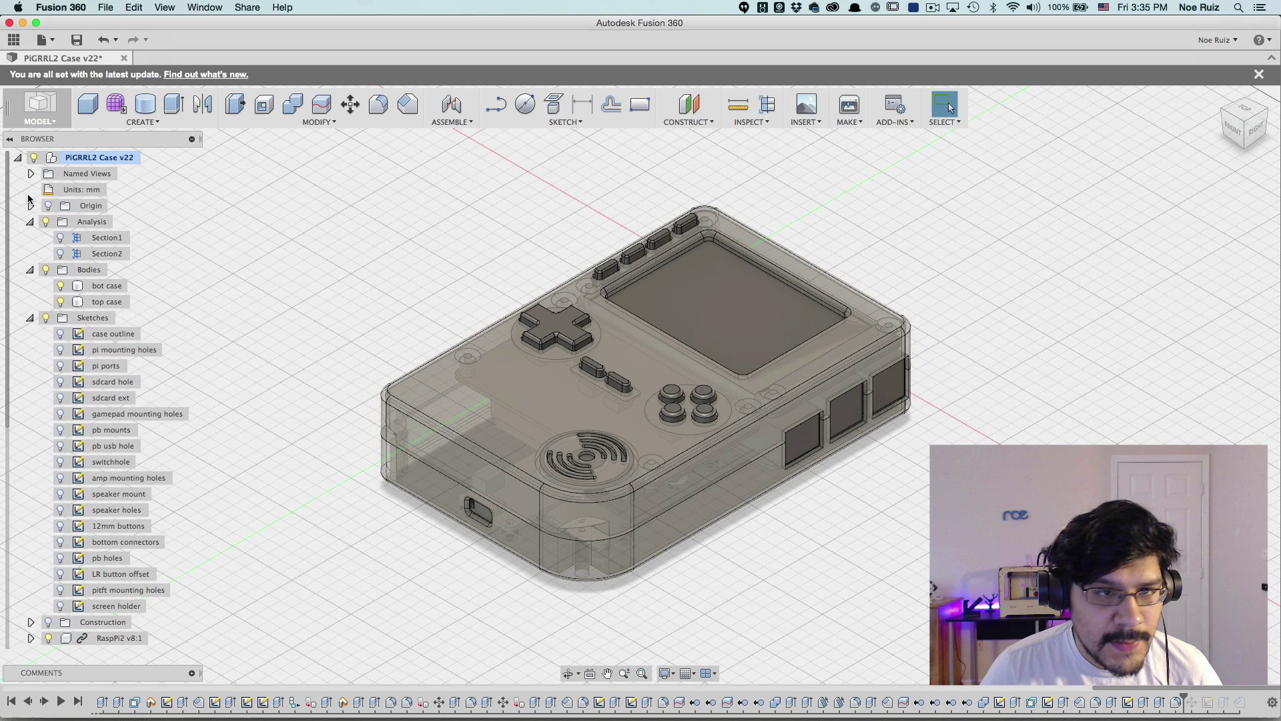
- Switch from the Section2 cut to Section1 and orbit to see the exposed internal boards
{"action": "left_click", "coordinate": [61, 254]}
{"action": "left_click", "coordinate": [60, 253]}
{"action": "left_click", "coordinate": [61, 238]}
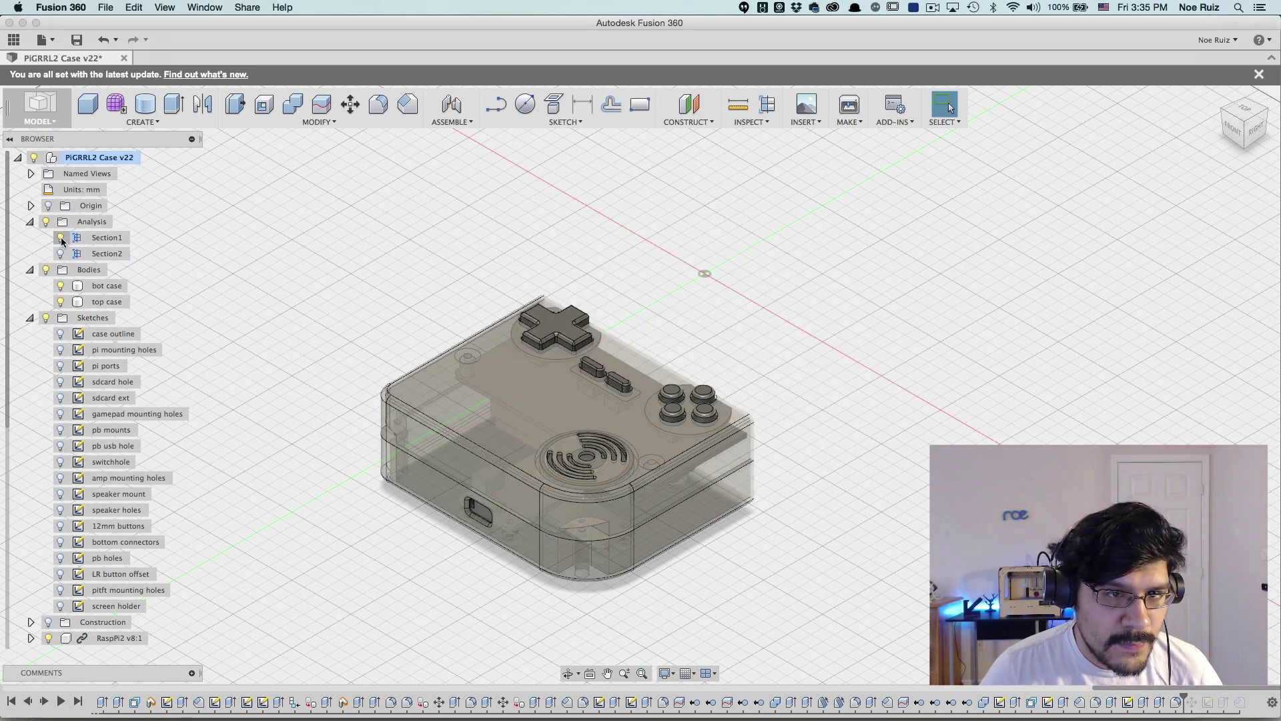
{"action": "middle_click_drag", "start_coordinate": [880, 442], "coordinate": [639, 403], "text": "shift"}
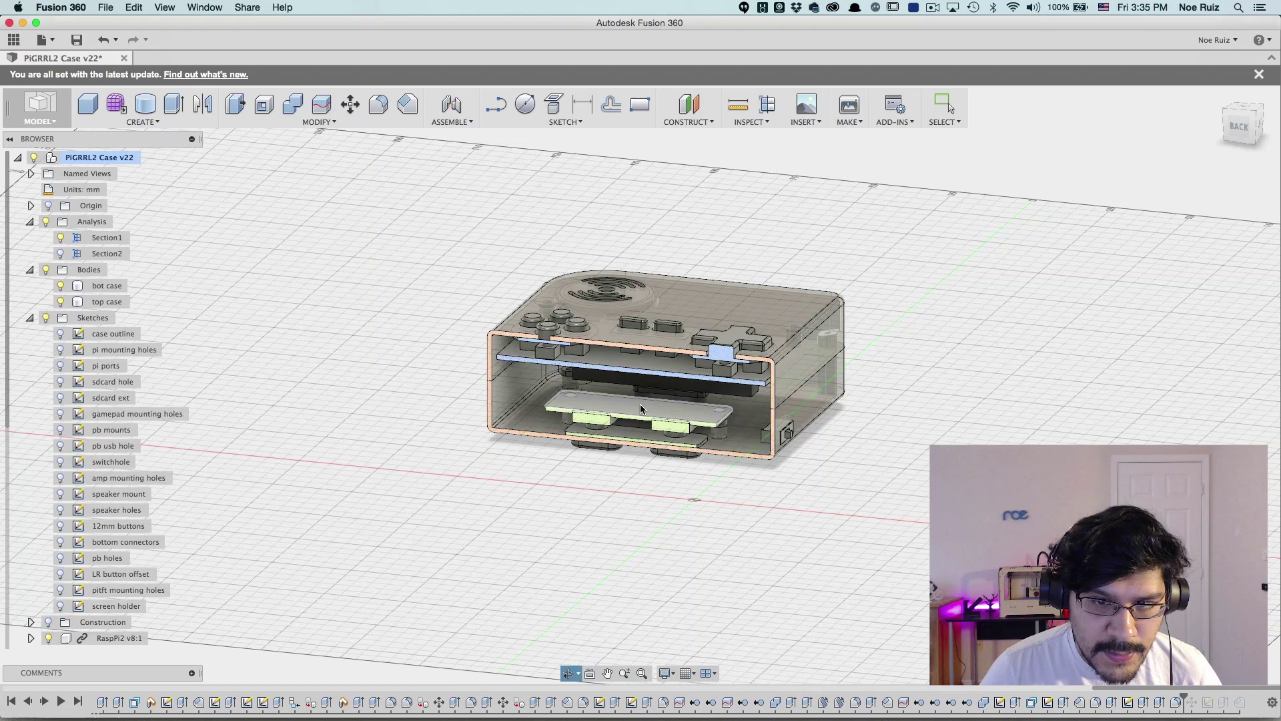
{"action": "scroll", "coordinate": [499, 379], "scroll_direction": "up", "scroll_amount": 10}
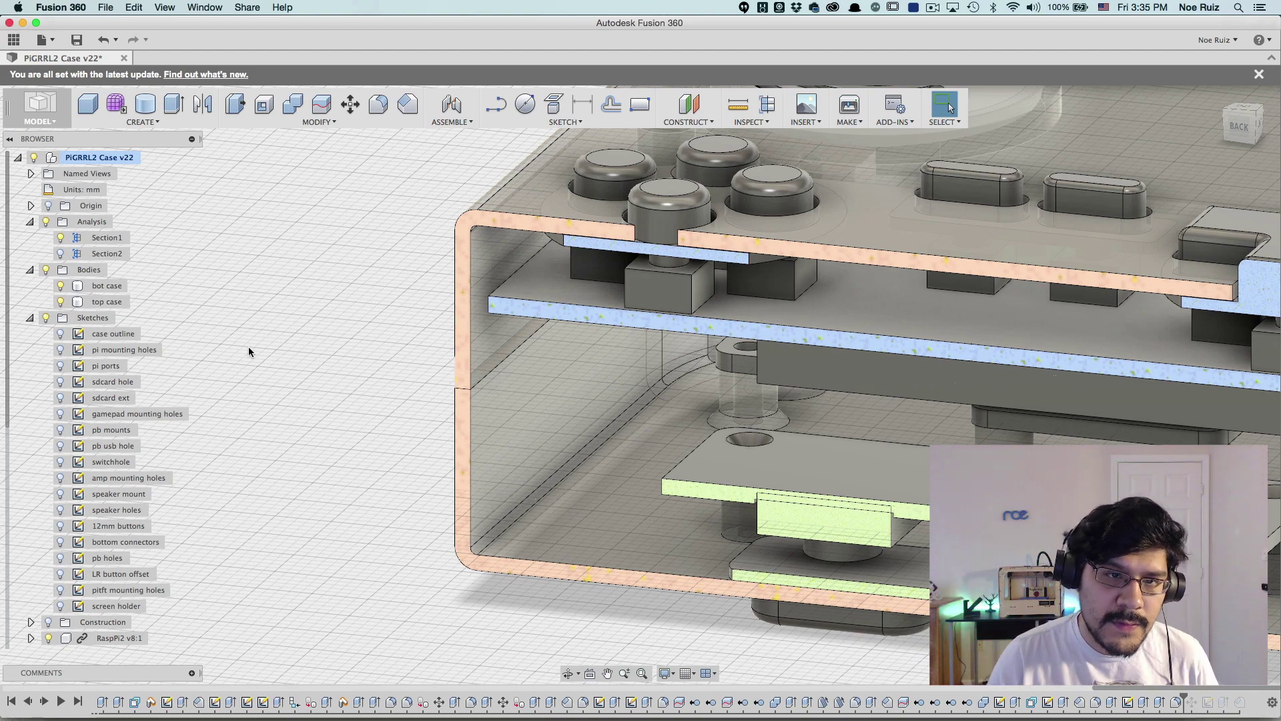
{"action": "scroll", "coordinate": [250, 334], "scroll_direction": "down", "scroll_amount": 10}
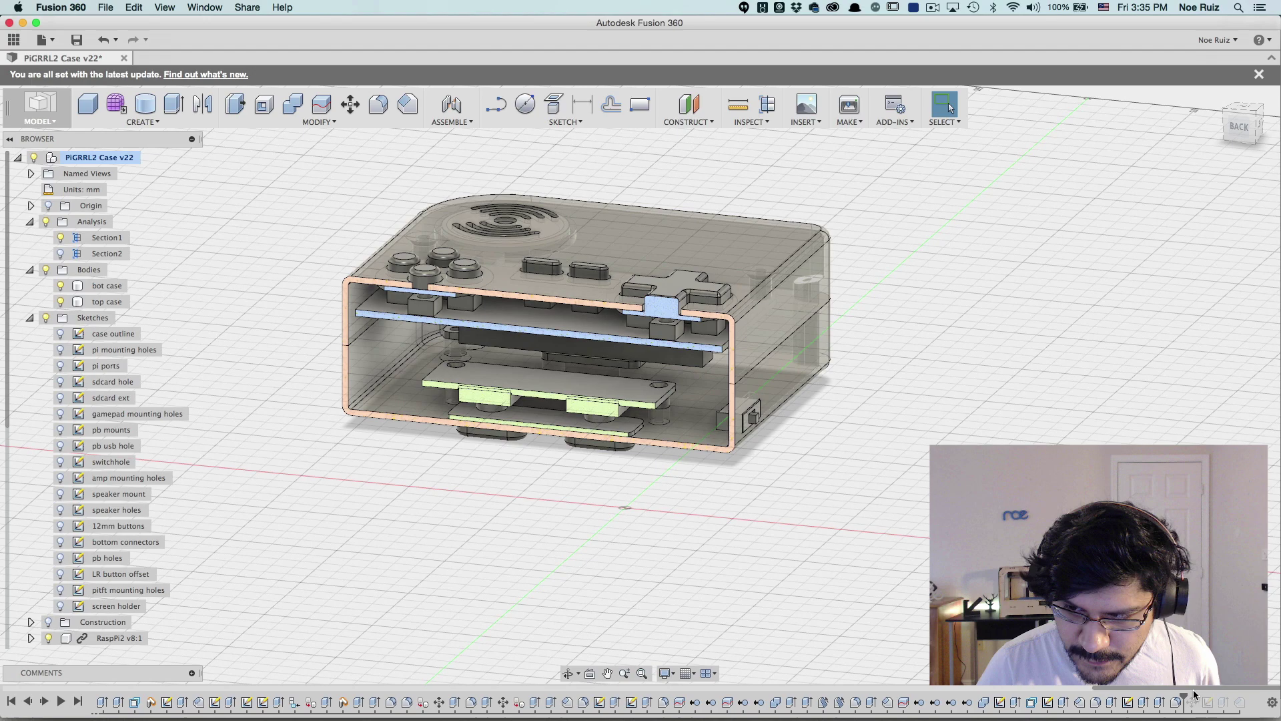
- Roll the timeline forward to the end, restoring Sketch26, and zoom in on the sectioned case
{"action": "left_click_drag", "start_coordinate": [1184, 694], "coordinate": [1247, 697]}
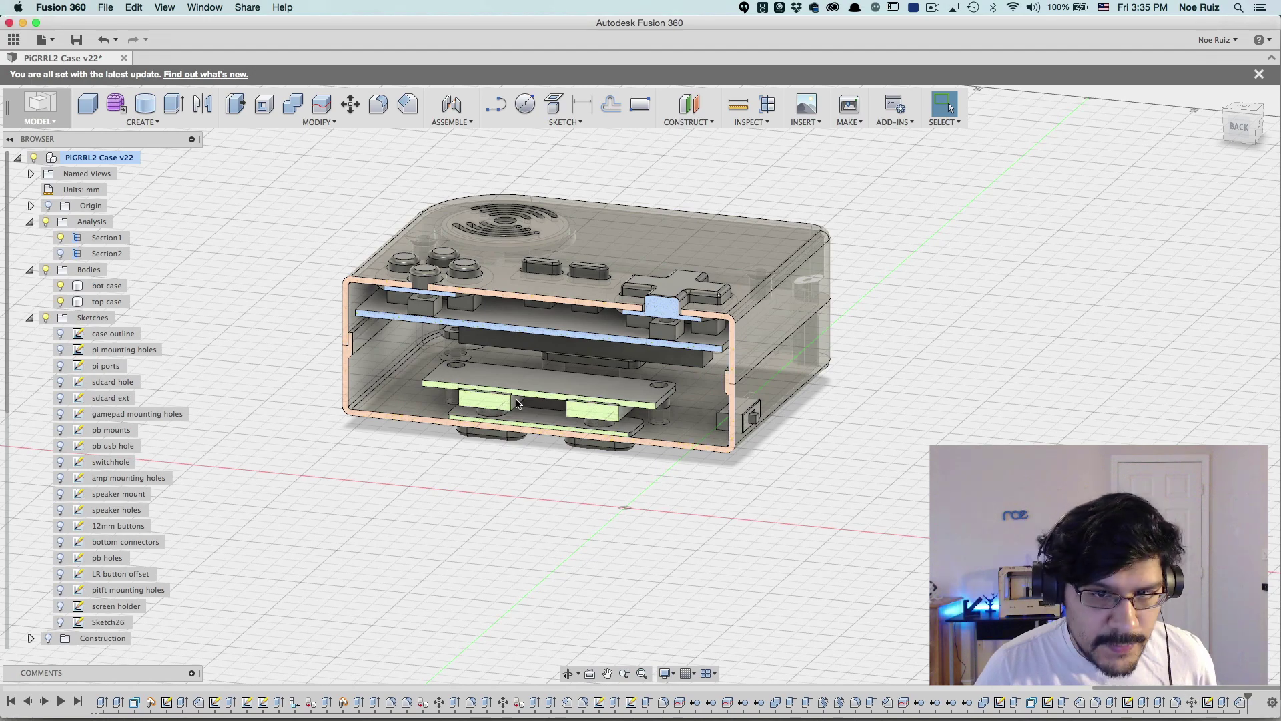
{"action": "scroll", "coordinate": [223, 274], "scroll_direction": "up", "scroll_amount": 5}
{"action": "scroll", "coordinate": [314, 377], "scroll_direction": "up", "scroll_amount": 2}
{"action": "scroll", "coordinate": [357, 374], "scroll_direction": "up", "scroll_amount": 2}
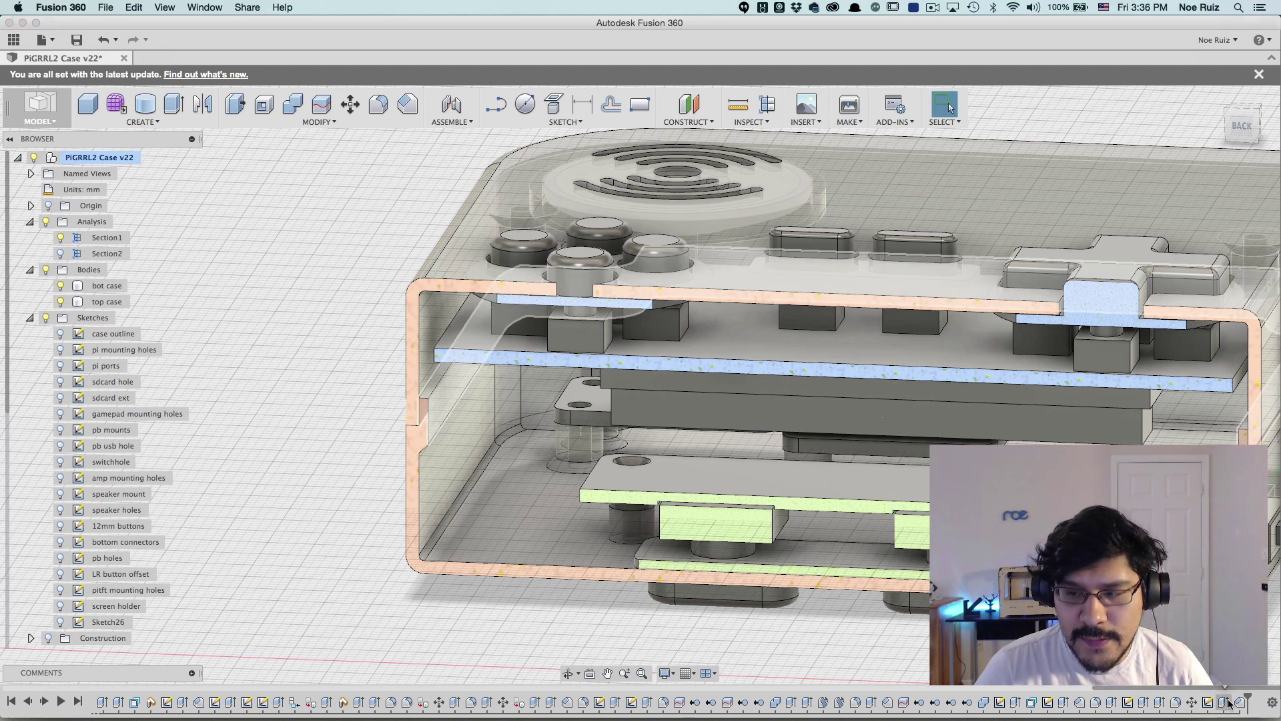
- Delete Sketch26 and the two lip features from the timeline, then orbit to a corner view
{"action": "left_click_drag", "start_coordinate": [1239, 704], "coordinate": [1247, 699]}
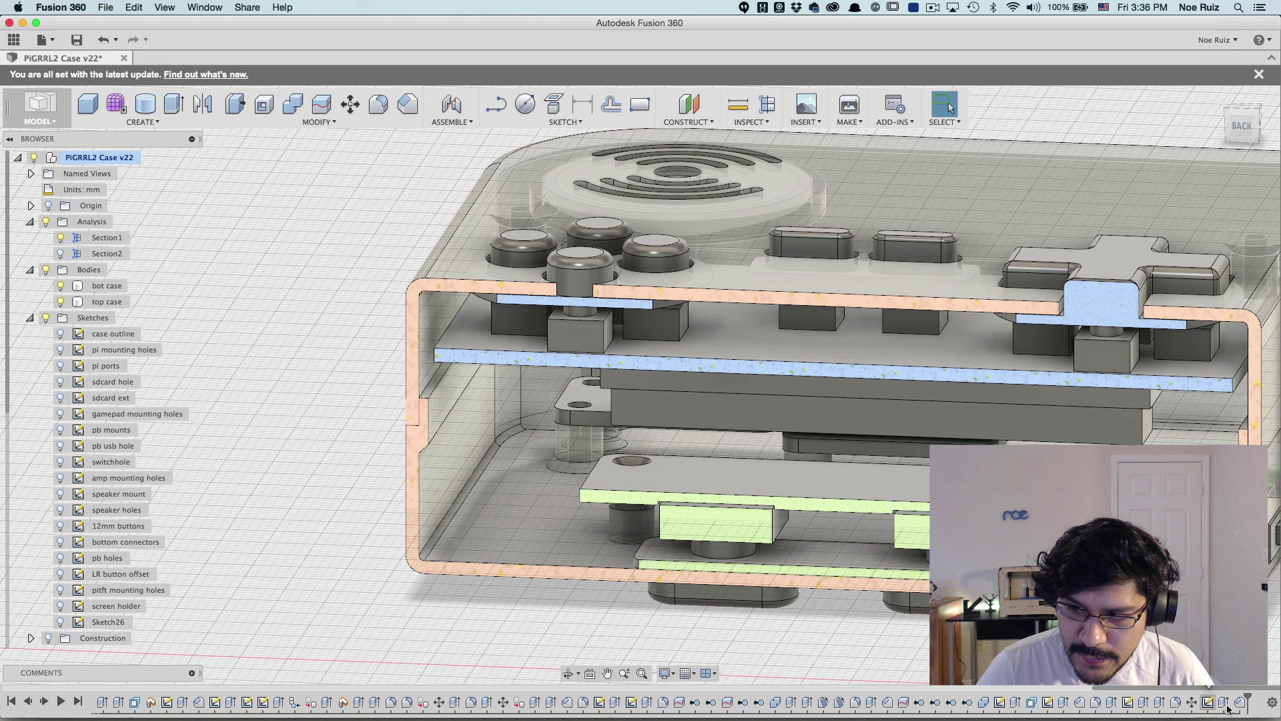
{"action": "left_click", "coordinate": [1239, 702]}
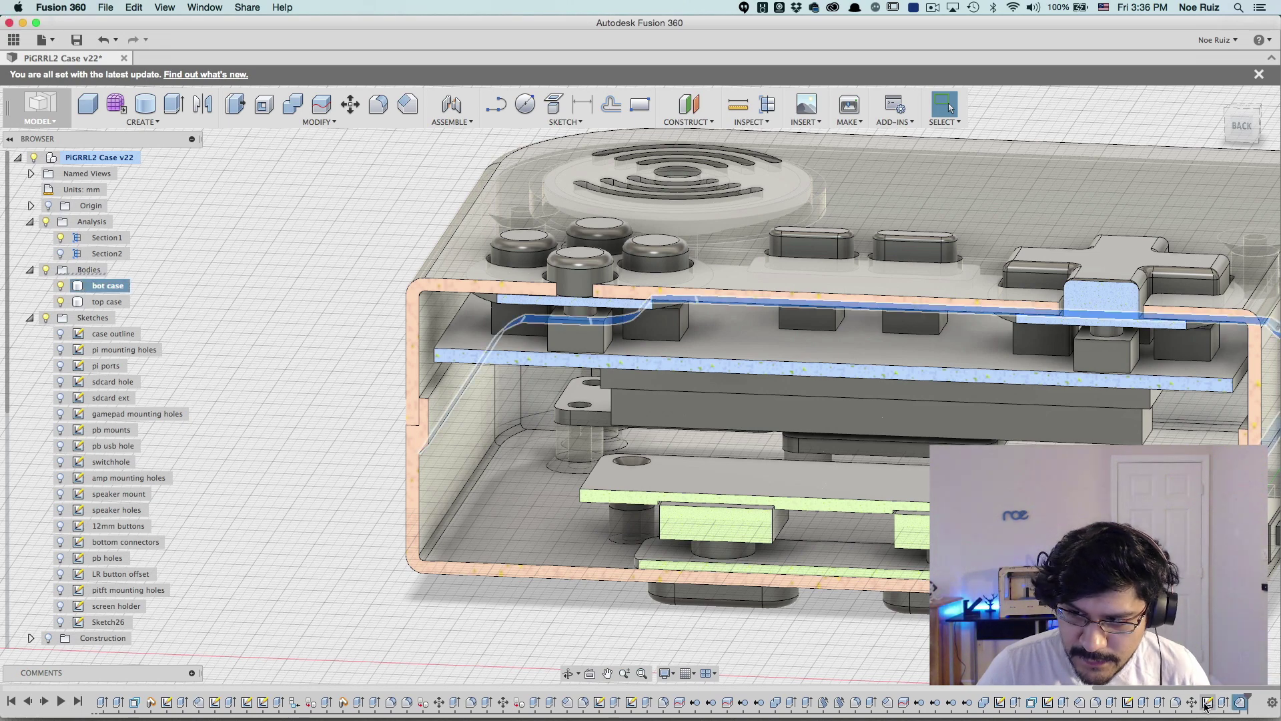
{"action": "left_click", "coordinate": [1207, 703]}
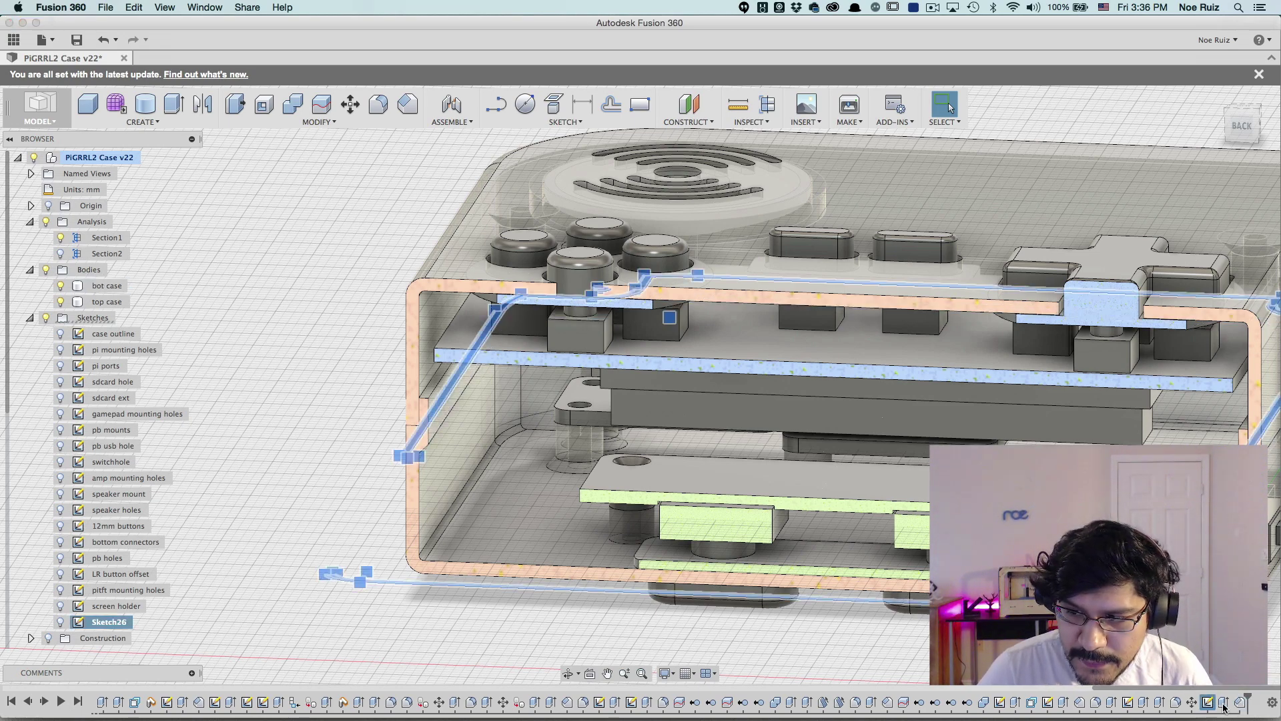
{"action": "left_click", "coordinate": [1225, 705]}
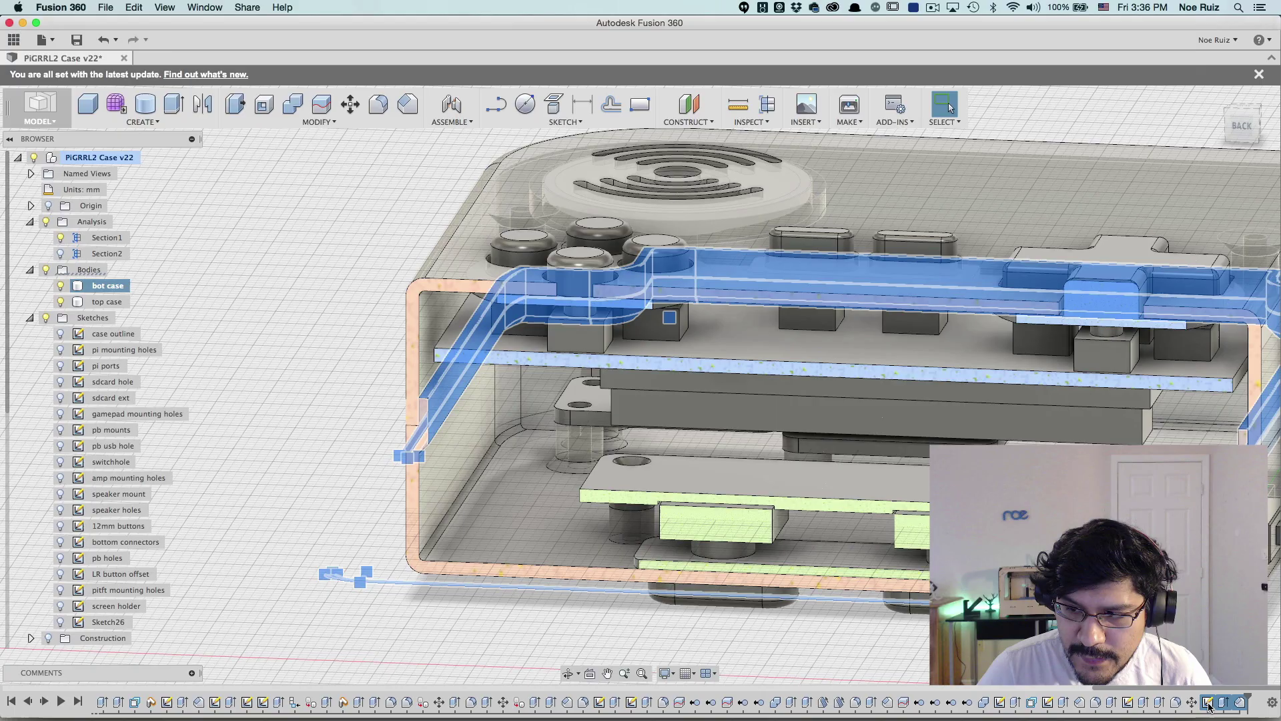
{"action": "right_click", "coordinate": [1213, 706]}
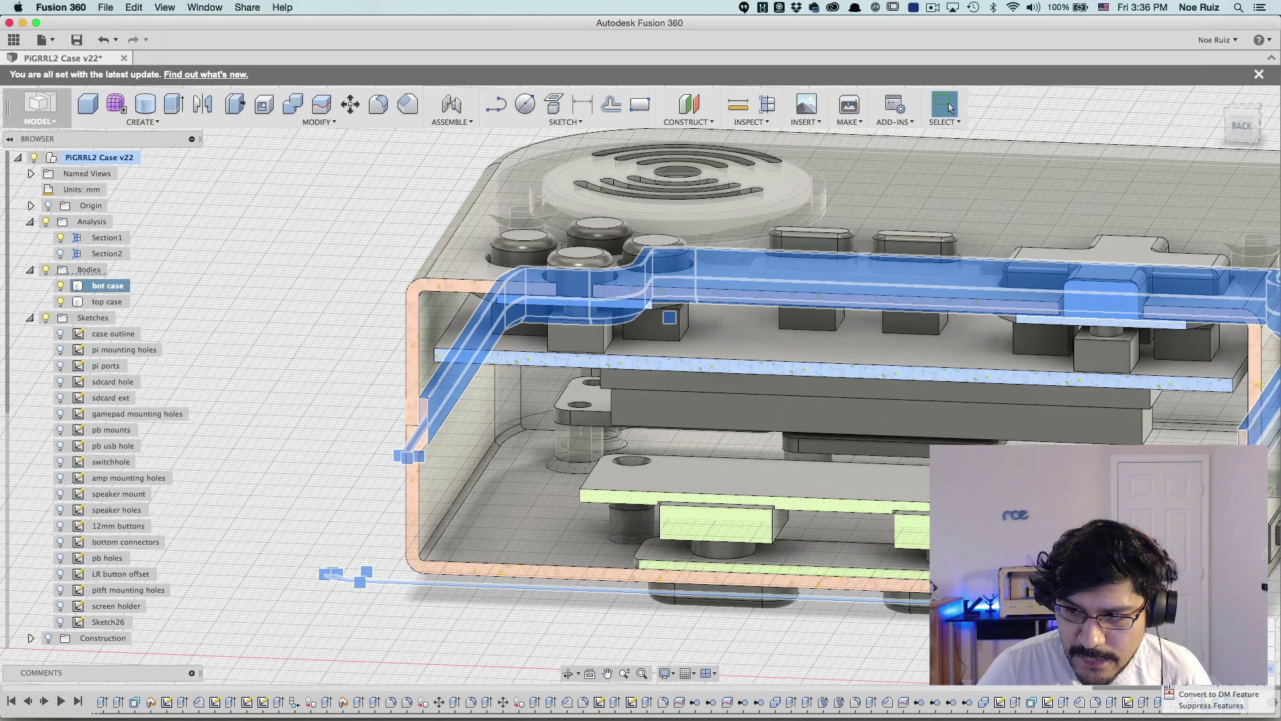
{"action": "left_click", "coordinate": [1213, 669]}
{"action": "scroll", "coordinate": [934, 588], "scroll_direction": "down", "scroll_amount": 5}
{"action": "middle_click_drag", "start_coordinate": [589, 511], "coordinate": [918, 341], "text": "shift"}
- Briefly hide and re-show the bottom and top case bodies to look at the parts inside
{"action": "scroll", "coordinate": [861, 357], "scroll_direction": "down", "scroll_amount": 3}
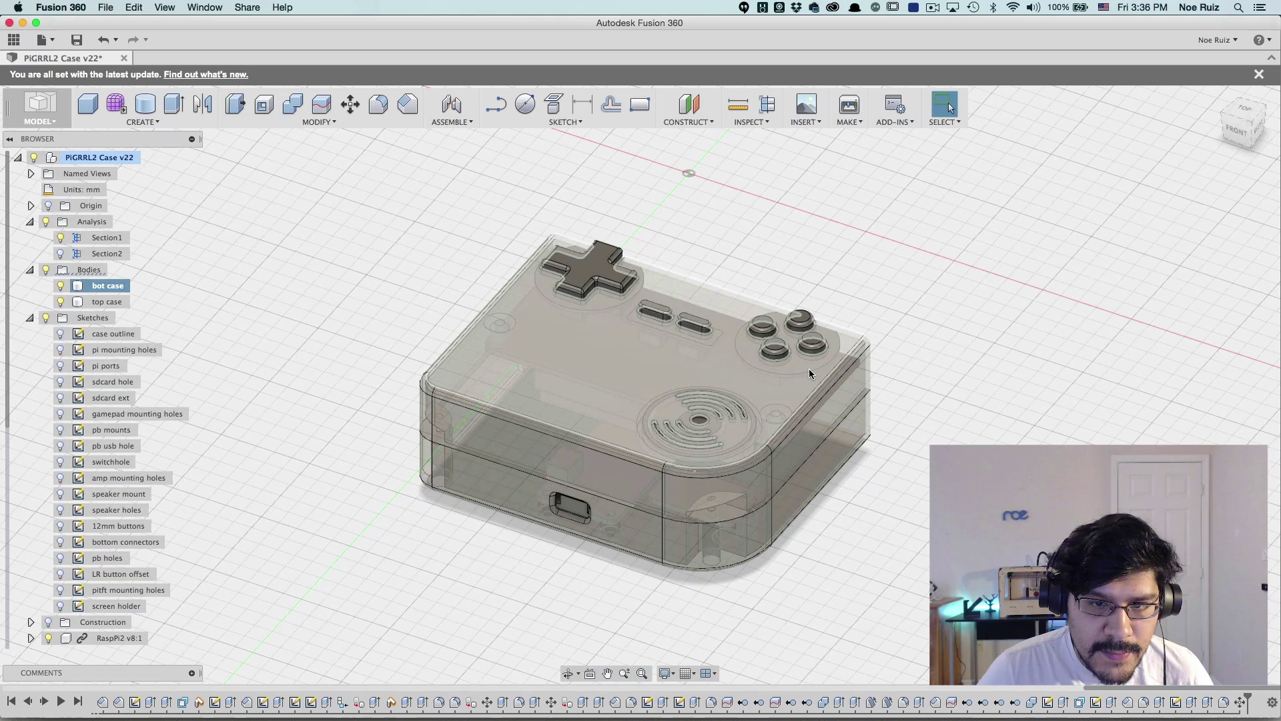
{"action": "left_click", "coordinate": [495, 353], "text": "shift"}
{"action": "scroll", "coordinate": [331, 338], "scroll_direction": "up", "scroll_amount": 2}
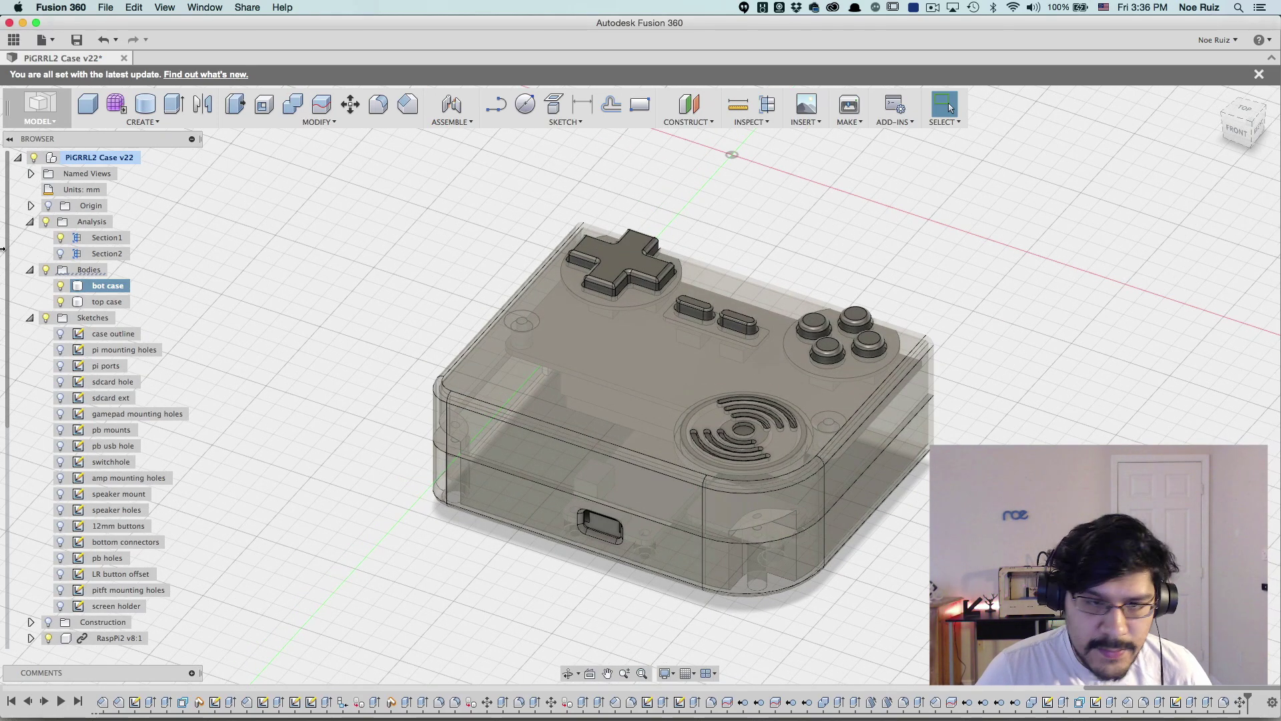
{"action": "left_click", "coordinate": [61, 285]}
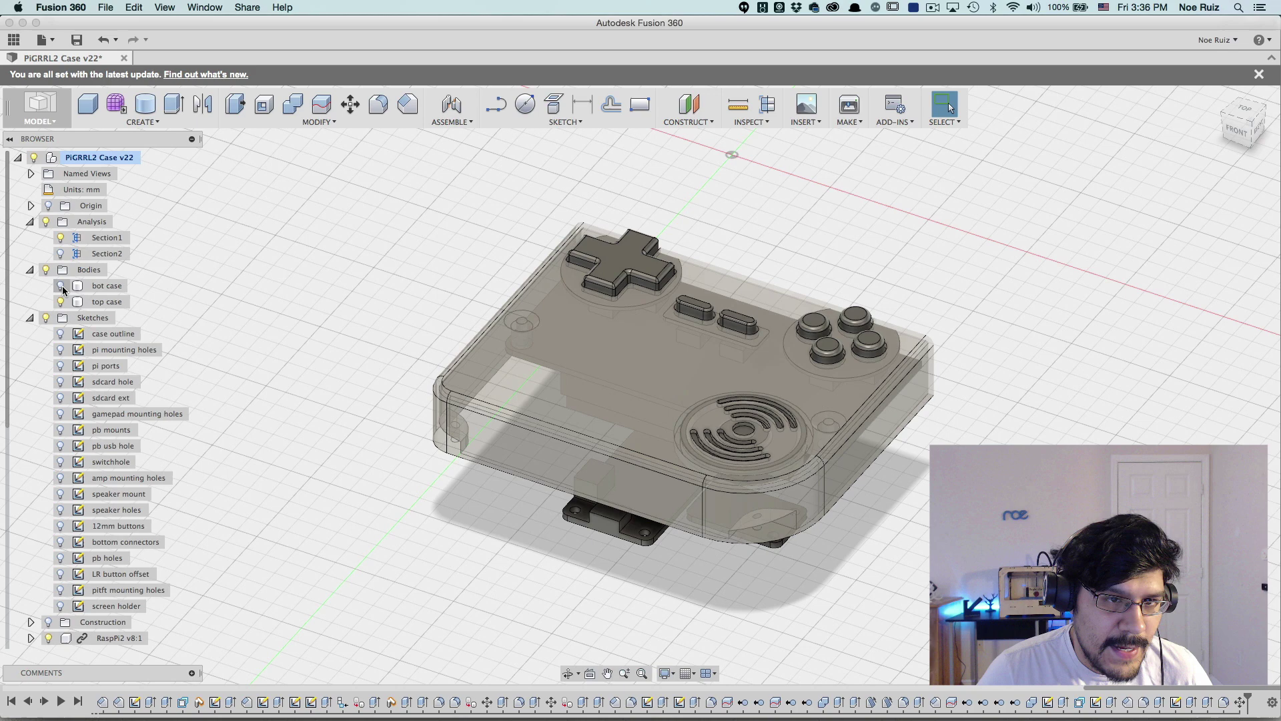
{"action": "left_click", "coordinate": [60, 301]}
{"action": "left_click", "coordinate": [61, 301]}
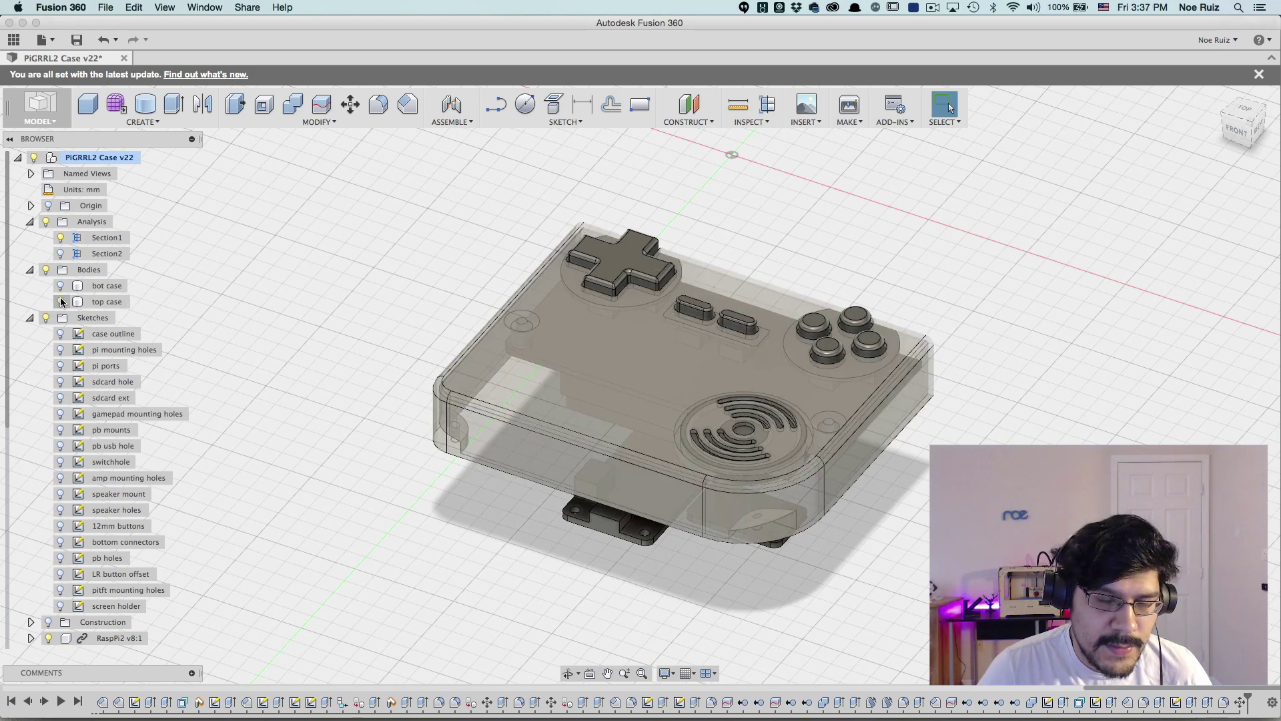
{"action": "left_click", "coordinate": [61, 285]}
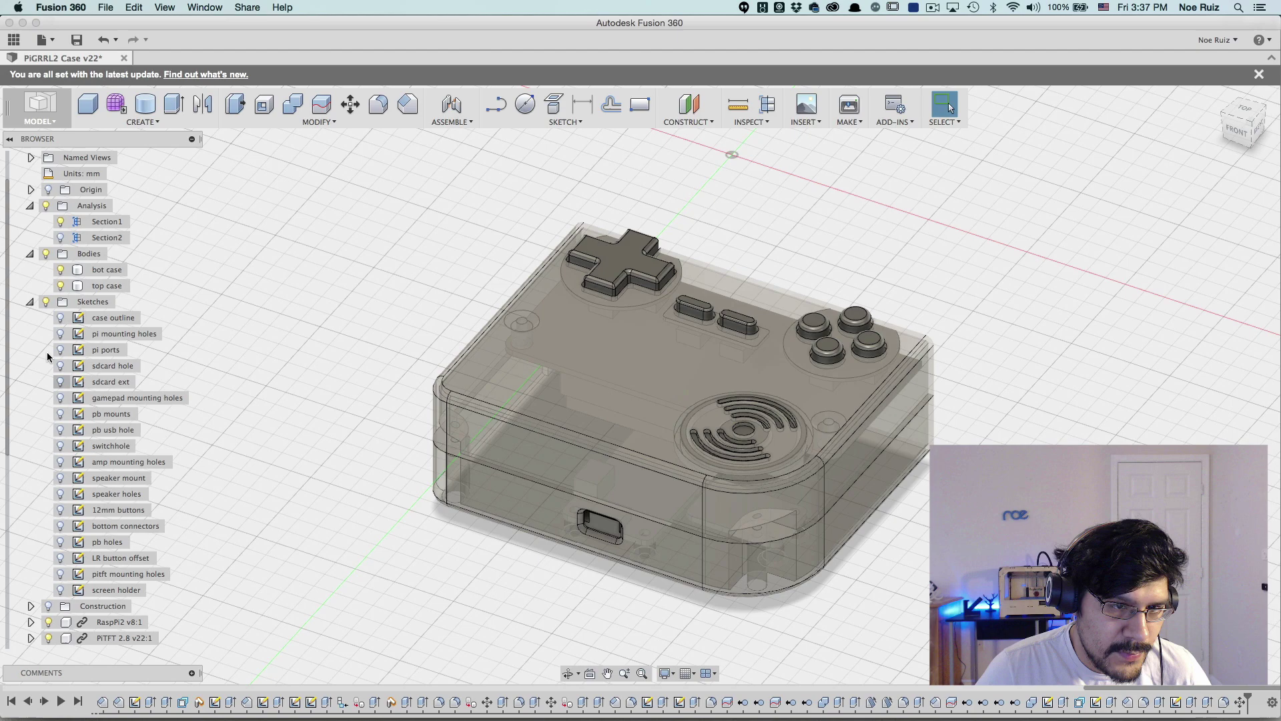
- Turn off Section1 and view the case from the BOTTOM ViewCube face, then a tilted side angle
{"action": "scroll", "coordinate": [46, 351], "scroll_direction": "down", "scroll_amount": 1}
{"action": "left_click", "coordinate": [60, 222]}
{"action": "scroll", "coordinate": [672, 385], "scroll_direction": "down", "scroll_amount": 3}
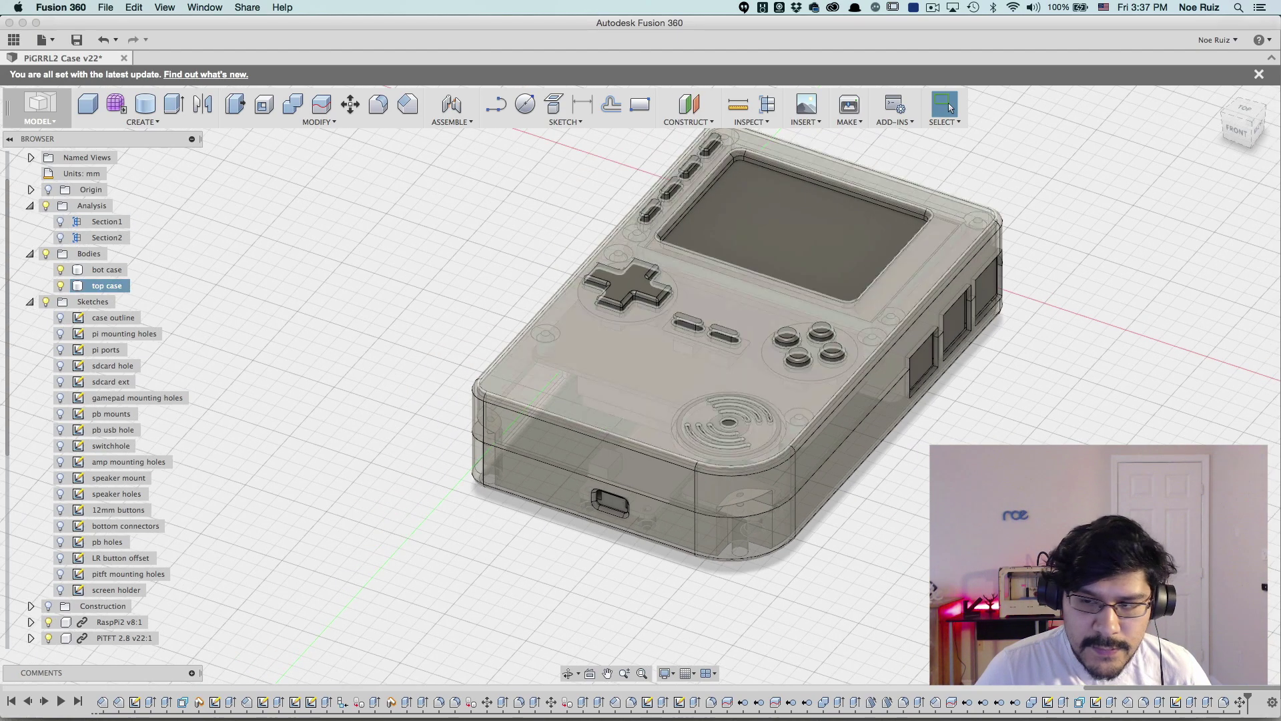
{"action": "middle_click_drag", "start_coordinate": [894, 461], "coordinate": [618, 326], "text": "shift"}
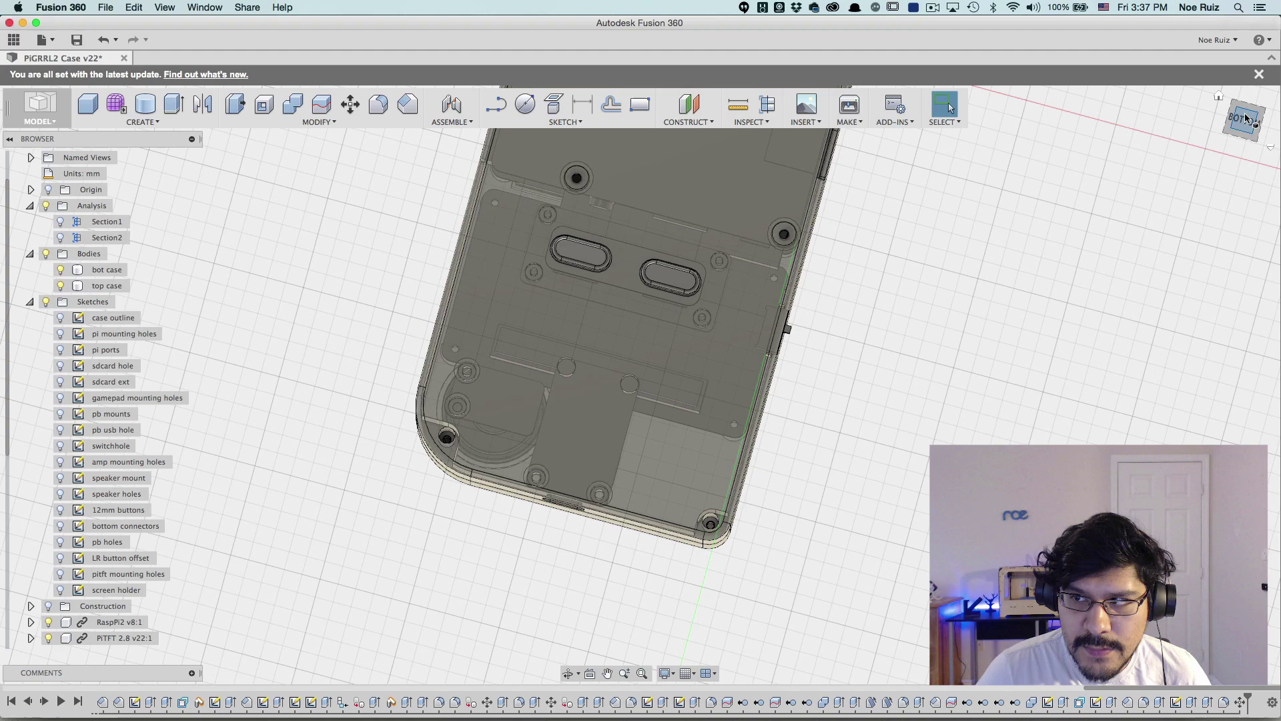
{"action": "left_click", "coordinate": [1244, 115]}
{"action": "scroll", "coordinate": [762, 507], "scroll_direction": "up", "scroll_amount": 8}
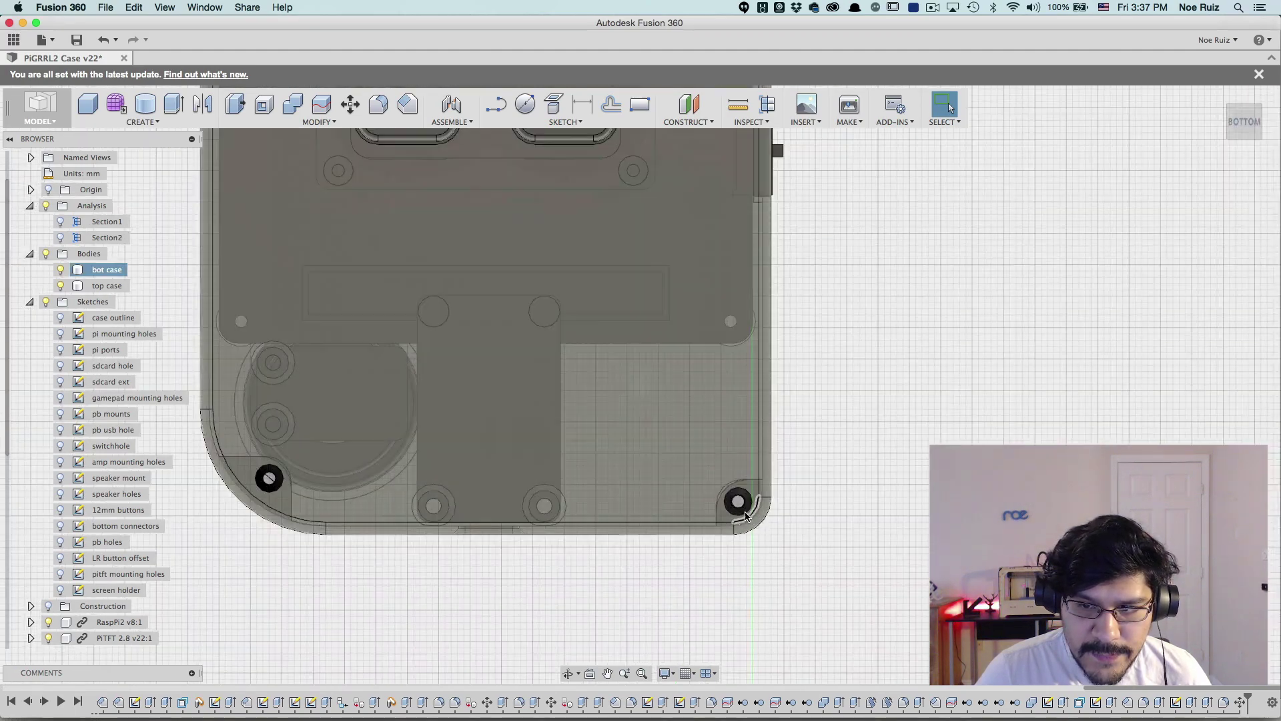
{"action": "middle_click_drag", "start_coordinate": [807, 529], "coordinate": [732, 288], "text": "shift"}
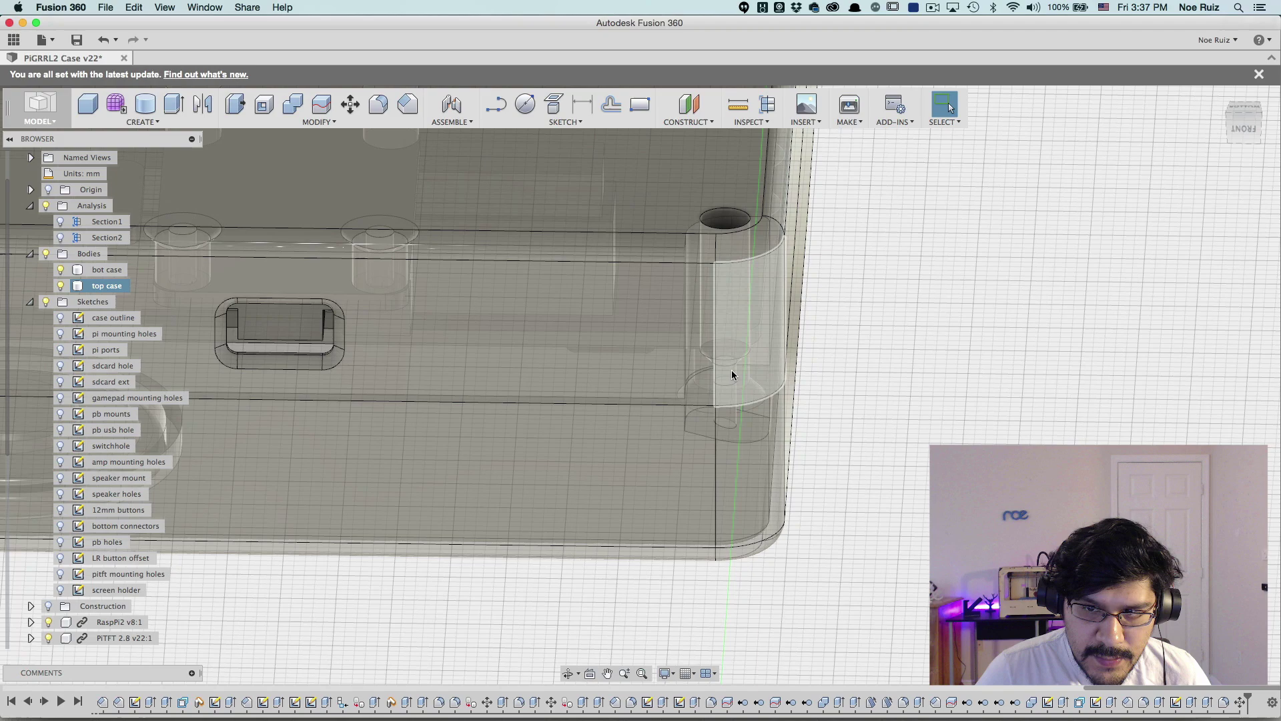
{"action": "scroll", "coordinate": [734, 441], "scroll_direction": "down", "scroll_amount": 4}
{"action": "middle_click_drag", "start_coordinate": [586, 489], "coordinate": [689, 497]}
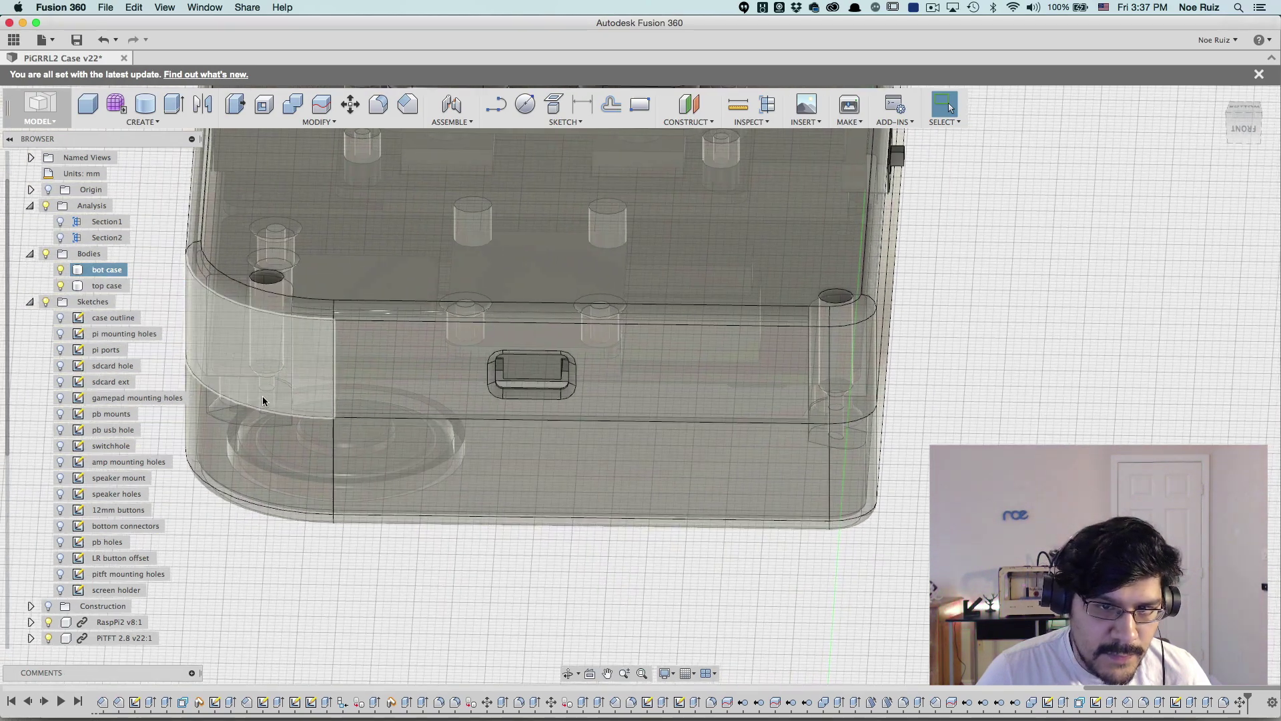
- Hide the bot case body and orbit around to inspect the components beneath the top case
{"action": "left_click", "coordinate": [62, 274]}
{"action": "left_click", "coordinate": [62, 274]}
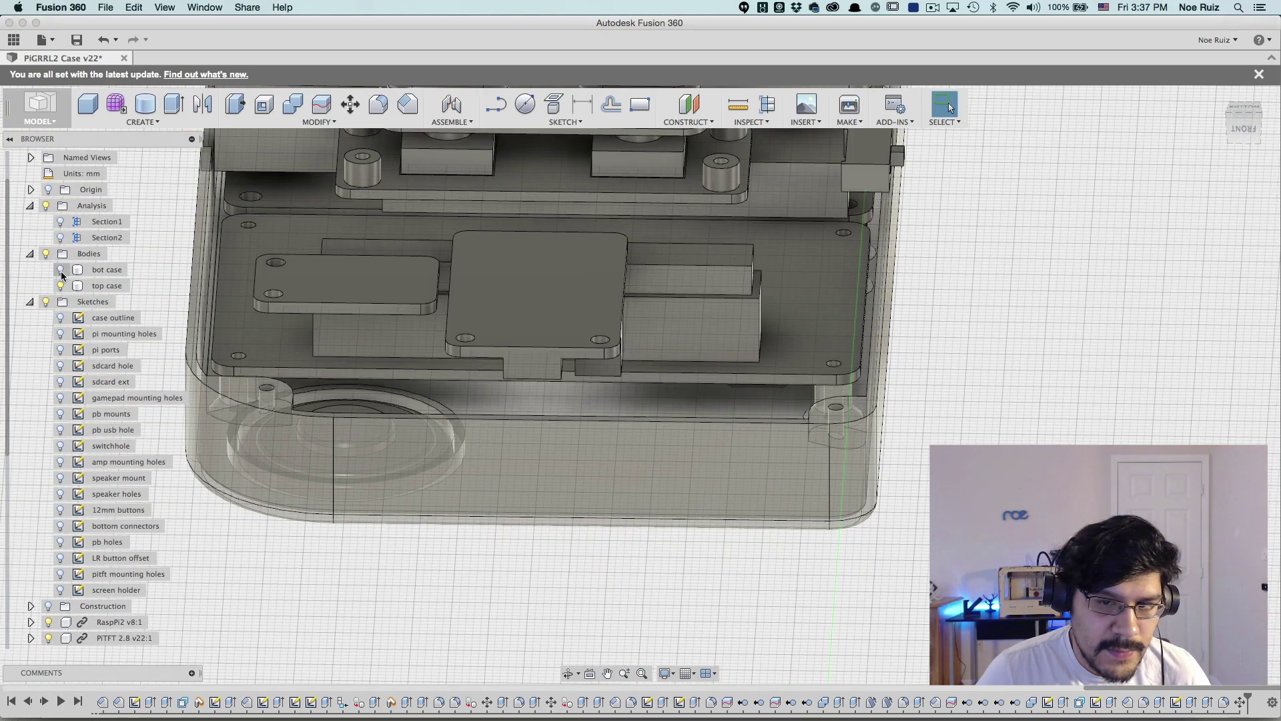
{"action": "middle_click_drag", "start_coordinate": [427, 441], "coordinate": [707, 430], "text": "shift"}
{"action": "middle_click_drag", "start_coordinate": [414, 300], "coordinate": [224, 282], "text": "shift"}
{"action": "scroll", "coordinate": [230, 282], "scroll_direction": "up", "scroll_amount": 6}
- Orbit low around the inner parts, opening and dismissing the body-editing command list
{"action": "scroll", "coordinate": [774, 326], "scroll_direction": "down", "scroll_amount": 5}
{"action": "left_click", "coordinate": [508, 276]}
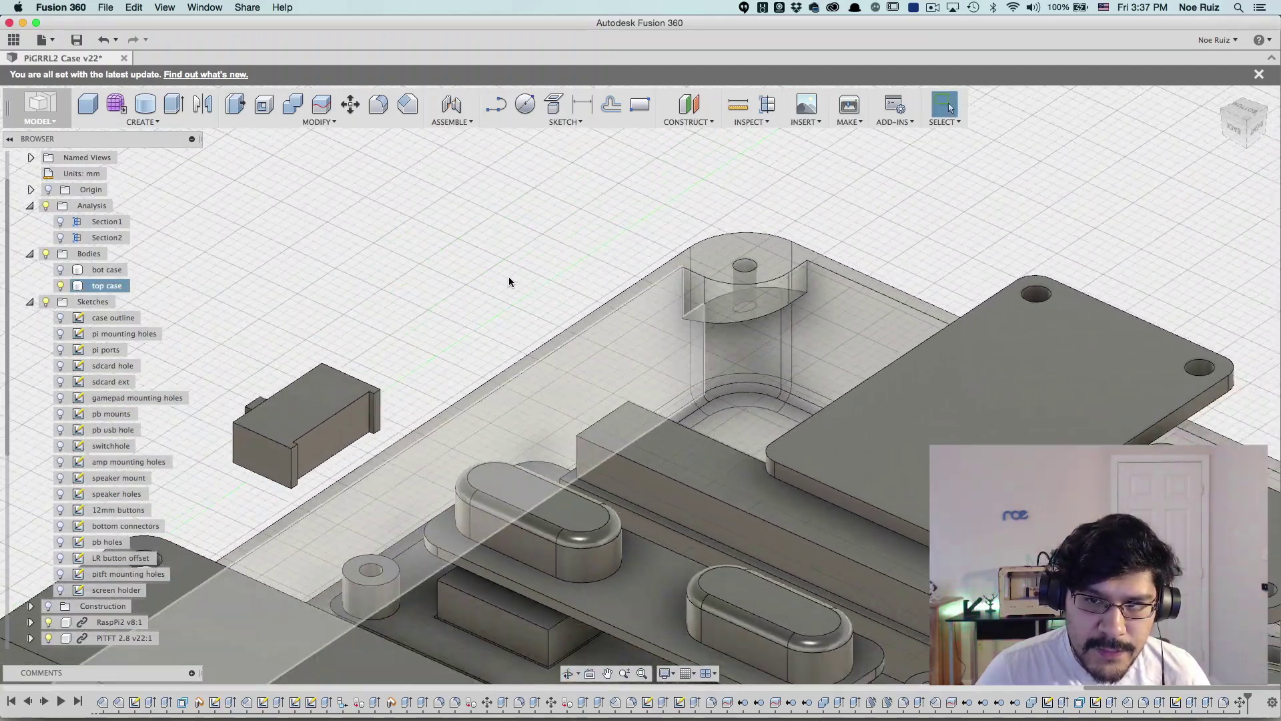
{"action": "middle_click_drag", "start_coordinate": [508, 277], "coordinate": [544, 259], "text": "shift"}
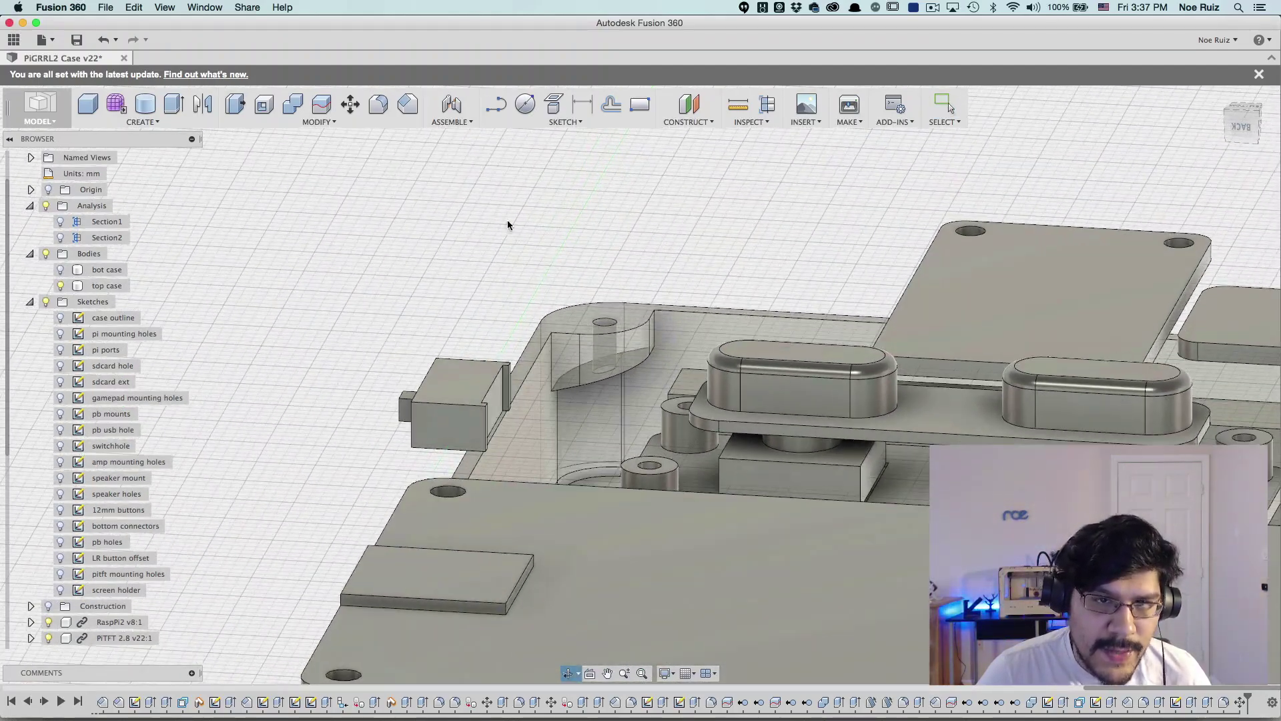
{"action": "left_click", "coordinate": [339, 122]}
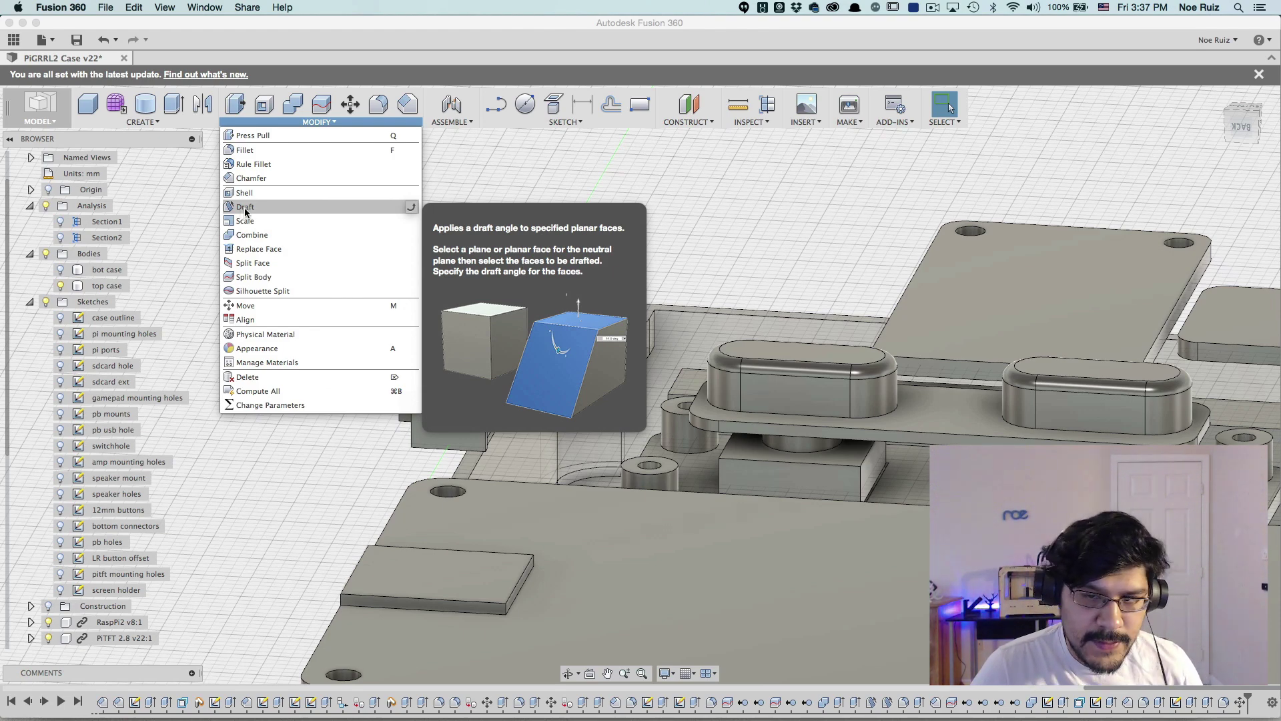
{"action": "left_click", "coordinate": [694, 250]}
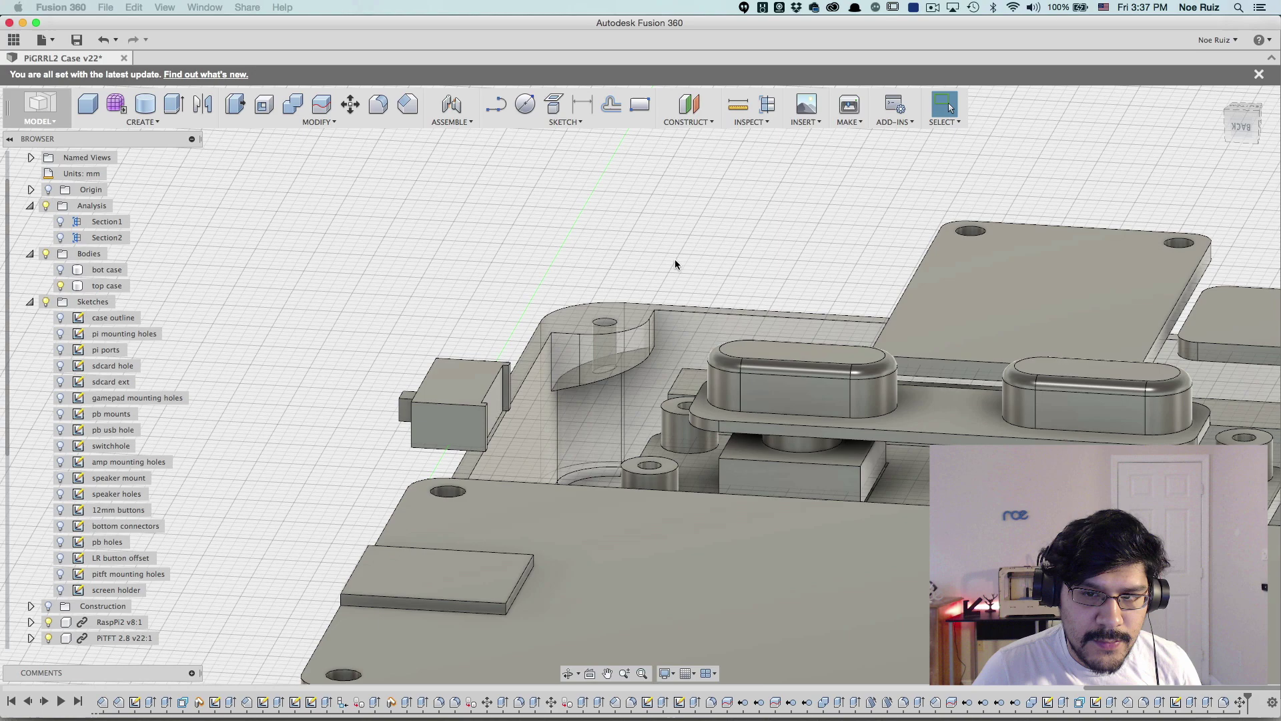
{"action": "middle_click_drag", "start_coordinate": [675, 264], "coordinate": [943, 369], "text": "shift"}
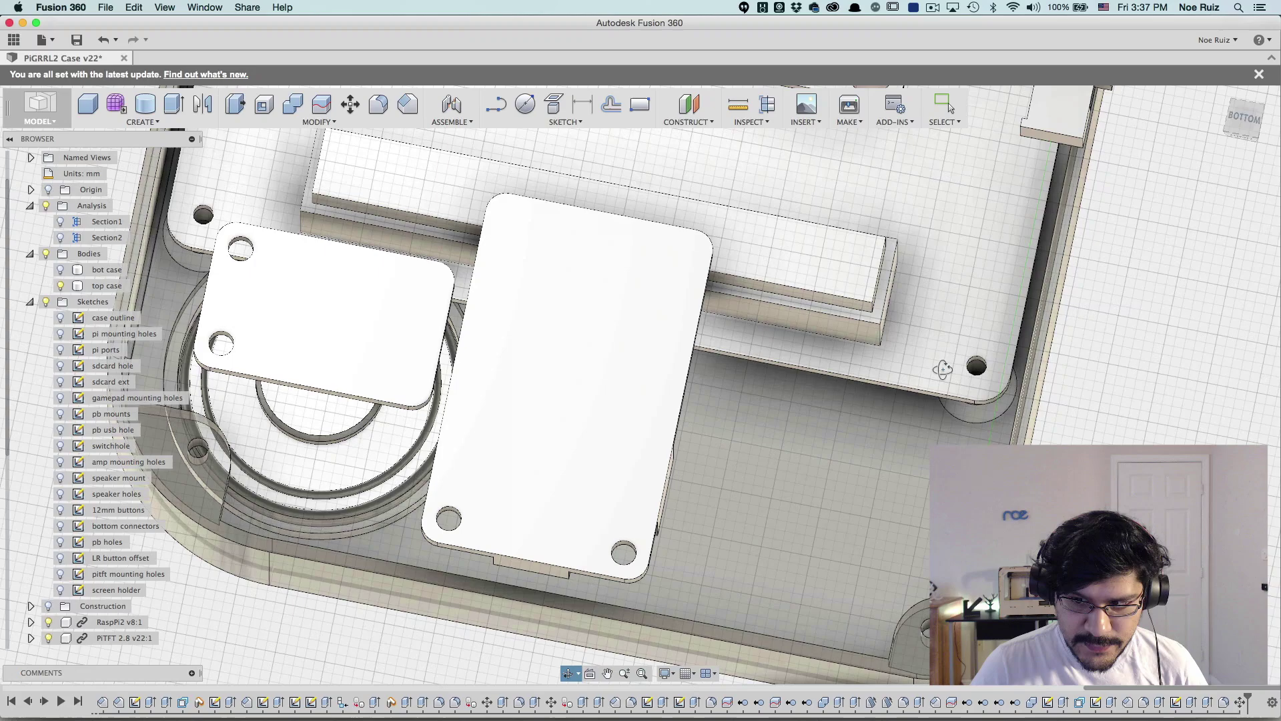
{"action": "scroll", "coordinate": [1061, 402], "scroll_direction": "down", "scroll_amount": 3}
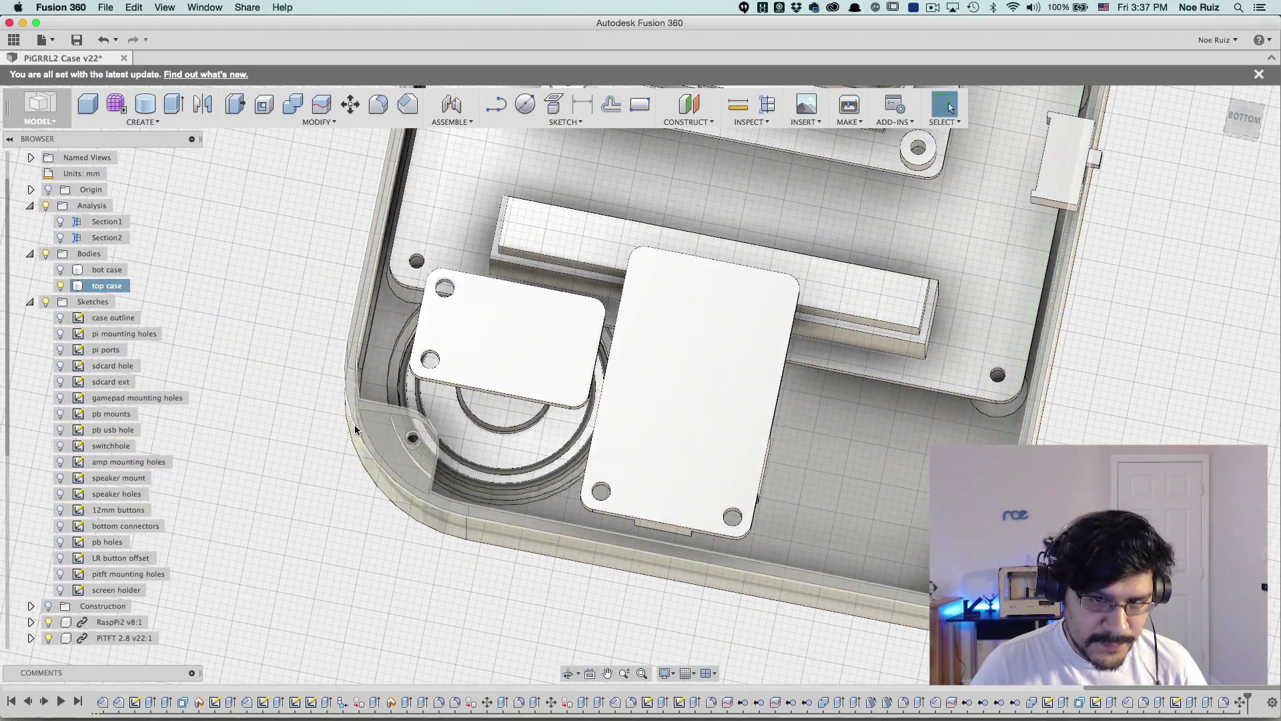
{"action": "mouse_move", "coordinate": [307, 469]}
{"action": "middle_mouse_down", "text": "shift"}
{"action": "mouse_move", "coordinate": [302, 410]}
{"action": "mouse_move", "coordinate": [303, 453]}
{"action": "mouse_move", "coordinate": [343, 492]}
{"action": "mouse_move", "coordinate": [307, 467]}
{"action": "middle_mouse_up", "text": "shift"}
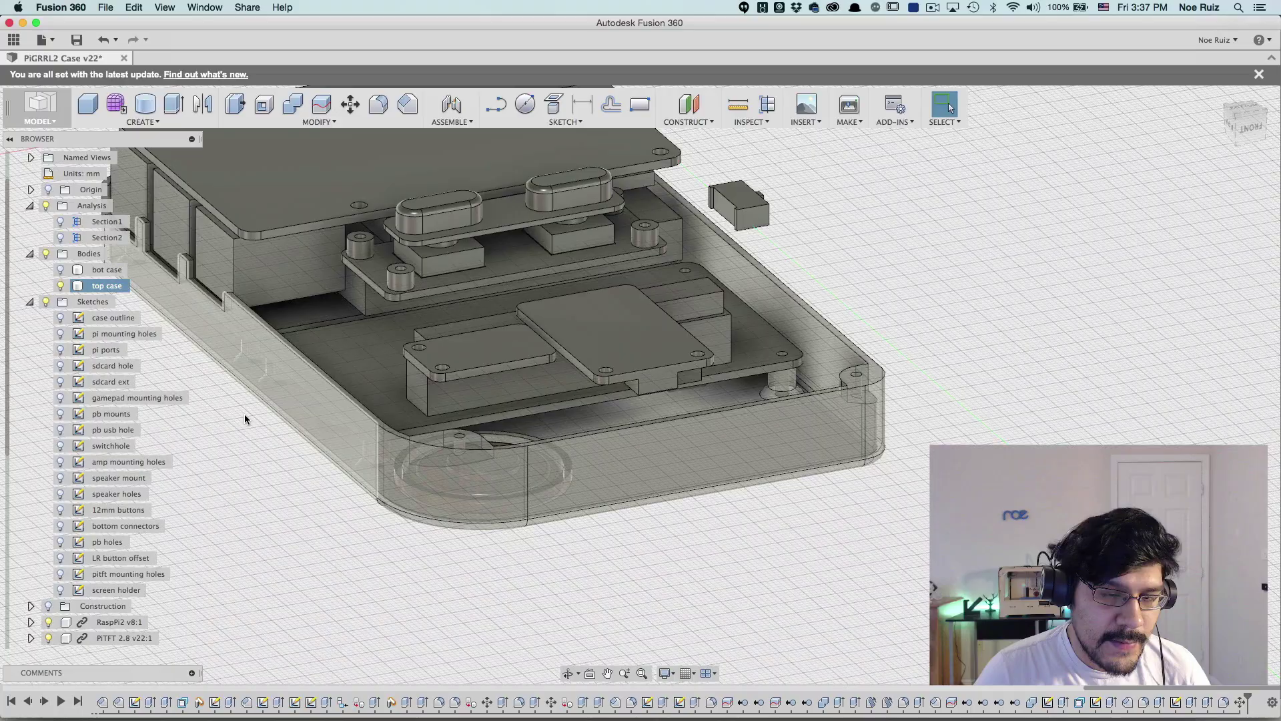
- Show the bot case, hide and re-show the top case, and orbit toward a top-down view
{"action": "left_click", "coordinate": [60, 270]}
{"action": "left_click", "coordinate": [61, 287]}
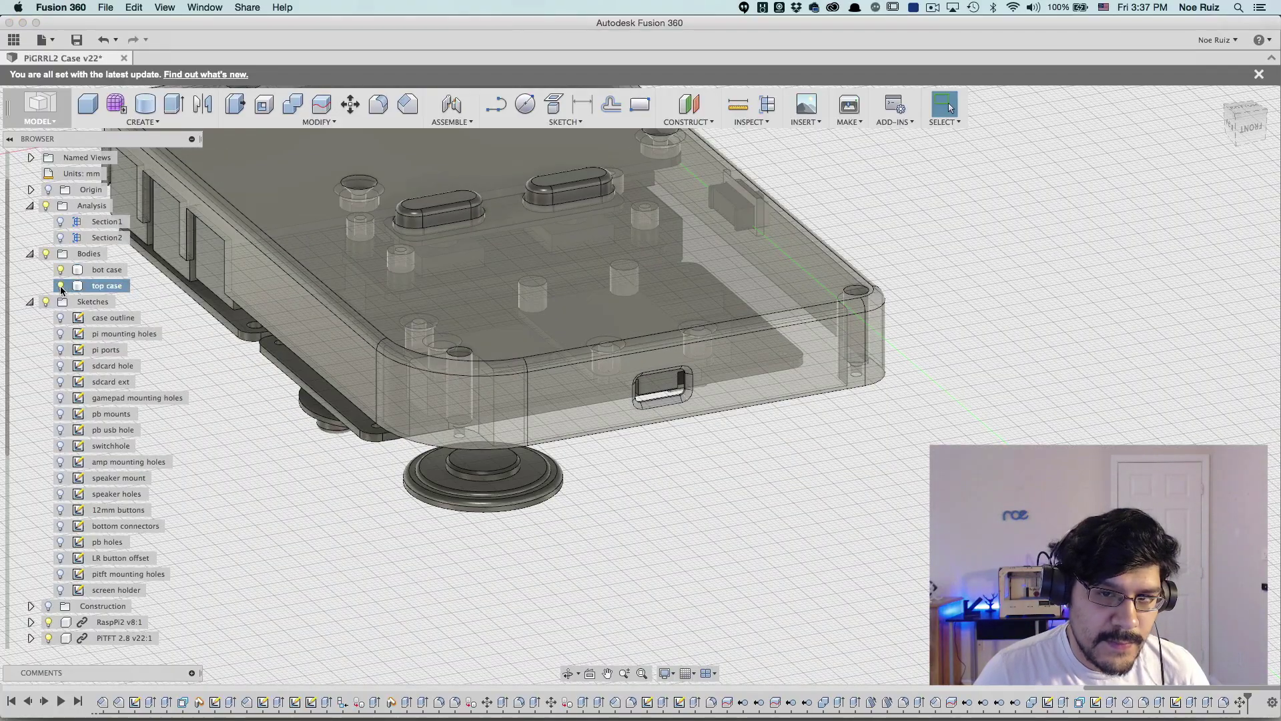
{"action": "middle_click_drag", "start_coordinate": [370, 564], "coordinate": [275, 334], "text": "shift"}
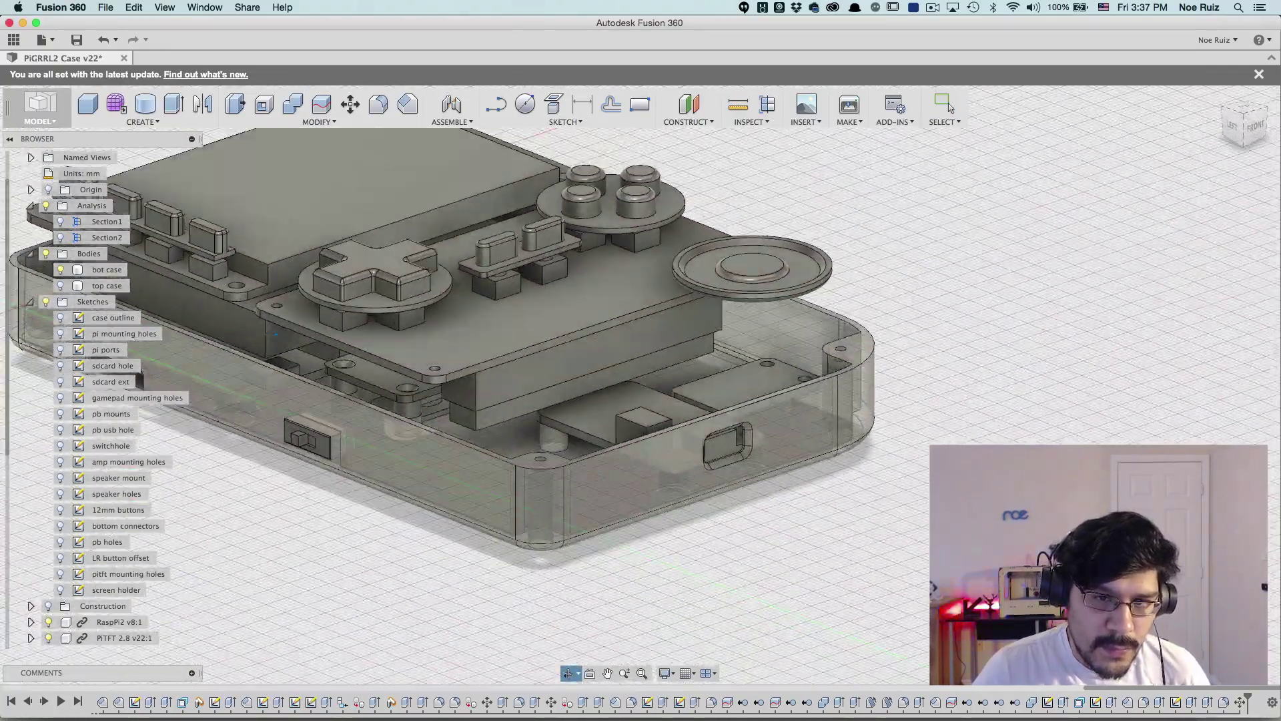
{"action": "middle_click_drag", "start_coordinate": [287, 401], "coordinate": [561, 481], "text": "shift"}
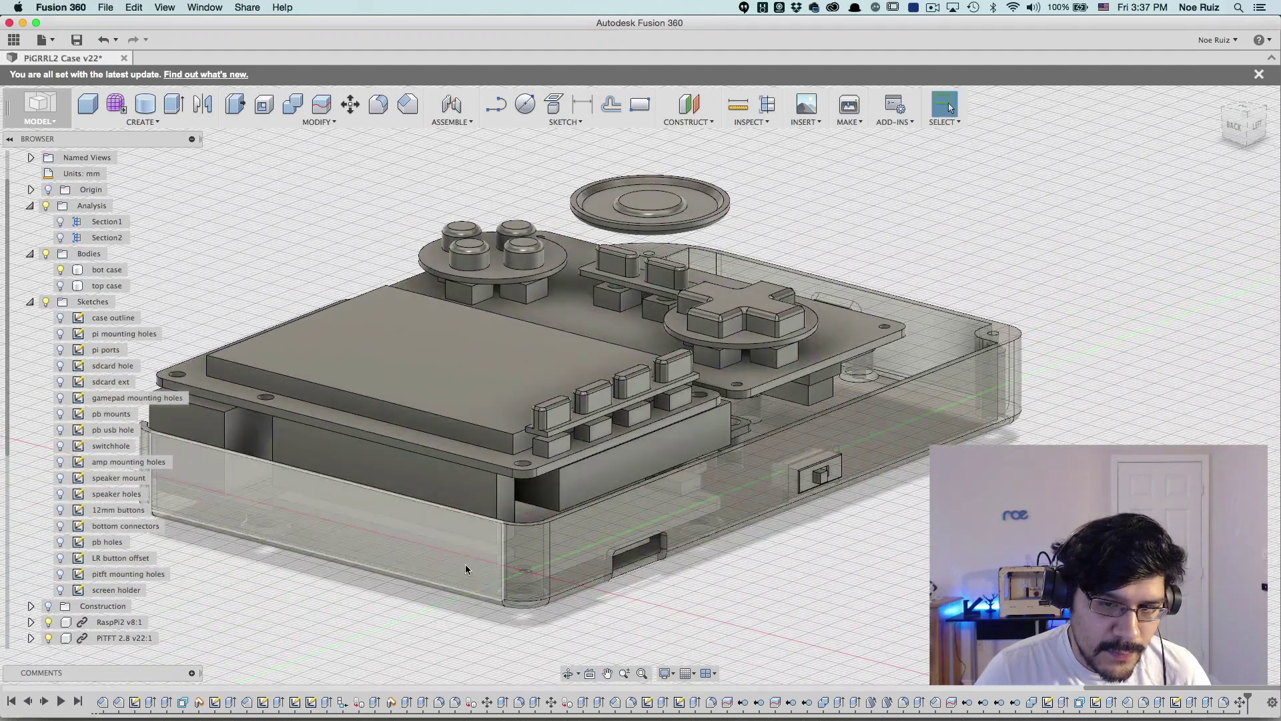
{"action": "left_click", "coordinate": [61, 286]}
{"action": "middle_click_drag", "start_coordinate": [467, 320], "coordinate": [457, 387], "text": "shift"}
{"action": "left_click", "coordinate": [1242, 125]}
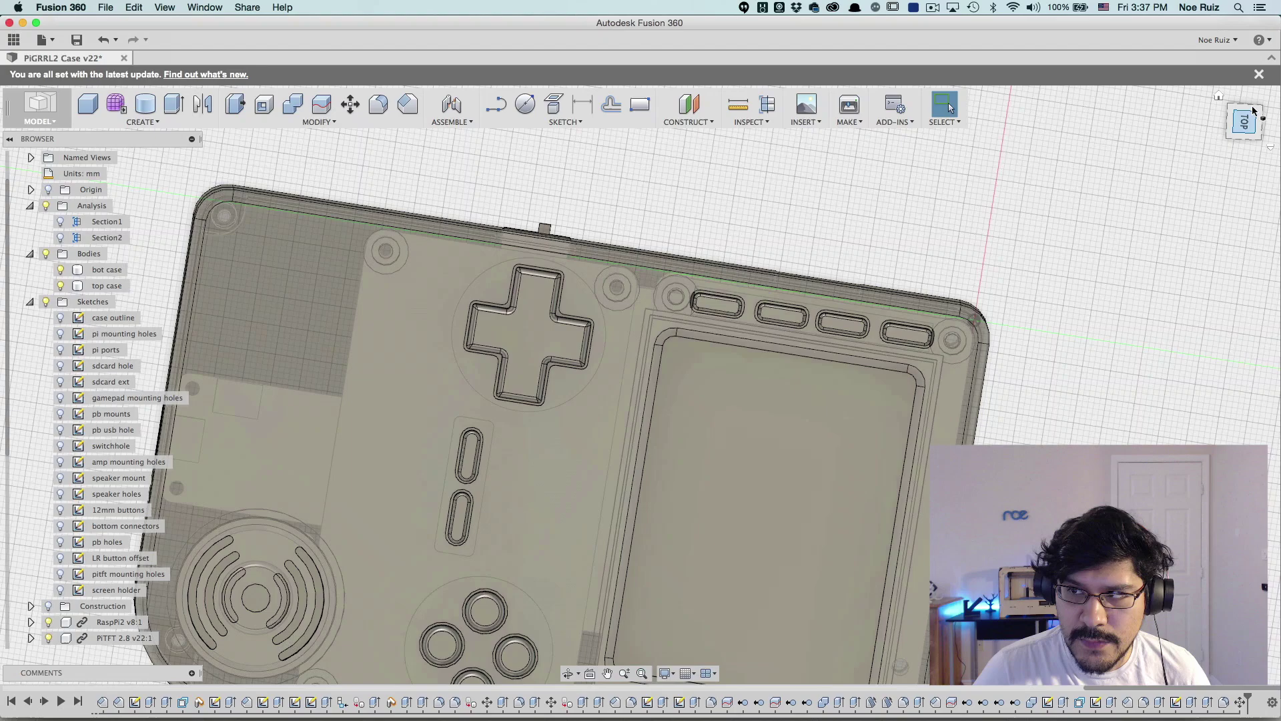
{"action": "left_click", "coordinate": [1261, 95]}
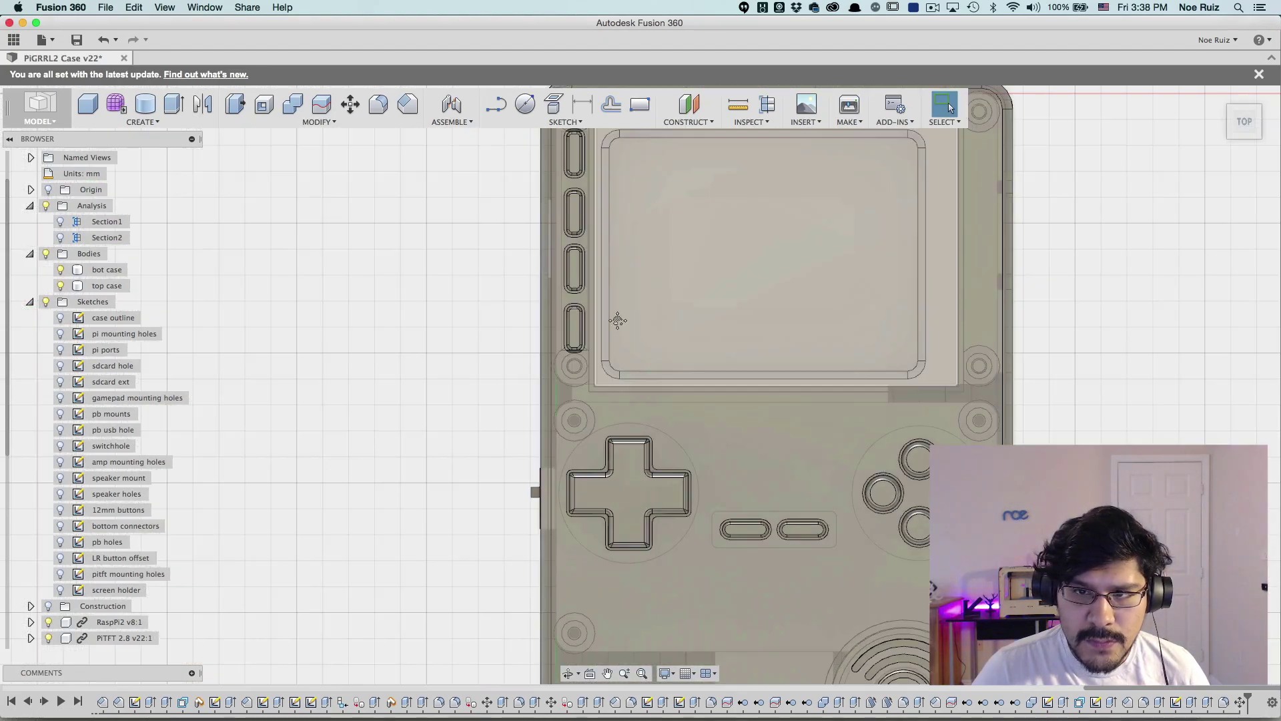
{"action": "middle_click_drag", "start_coordinate": [387, 469], "coordinate": [336, 341], "text": "shift"}
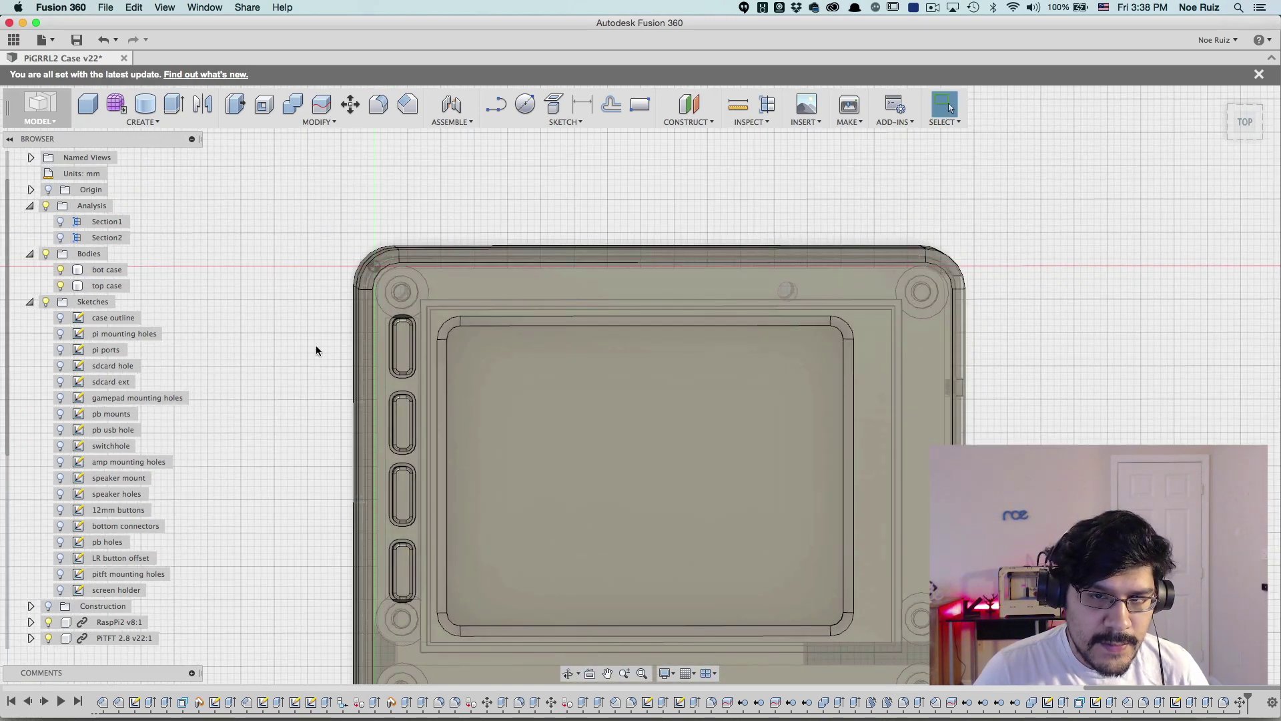
{"action": "scroll", "coordinate": [316, 350], "scroll_direction": "down", "scroll_amount": 5}
{"action": "left_click", "coordinate": [107, 286]}
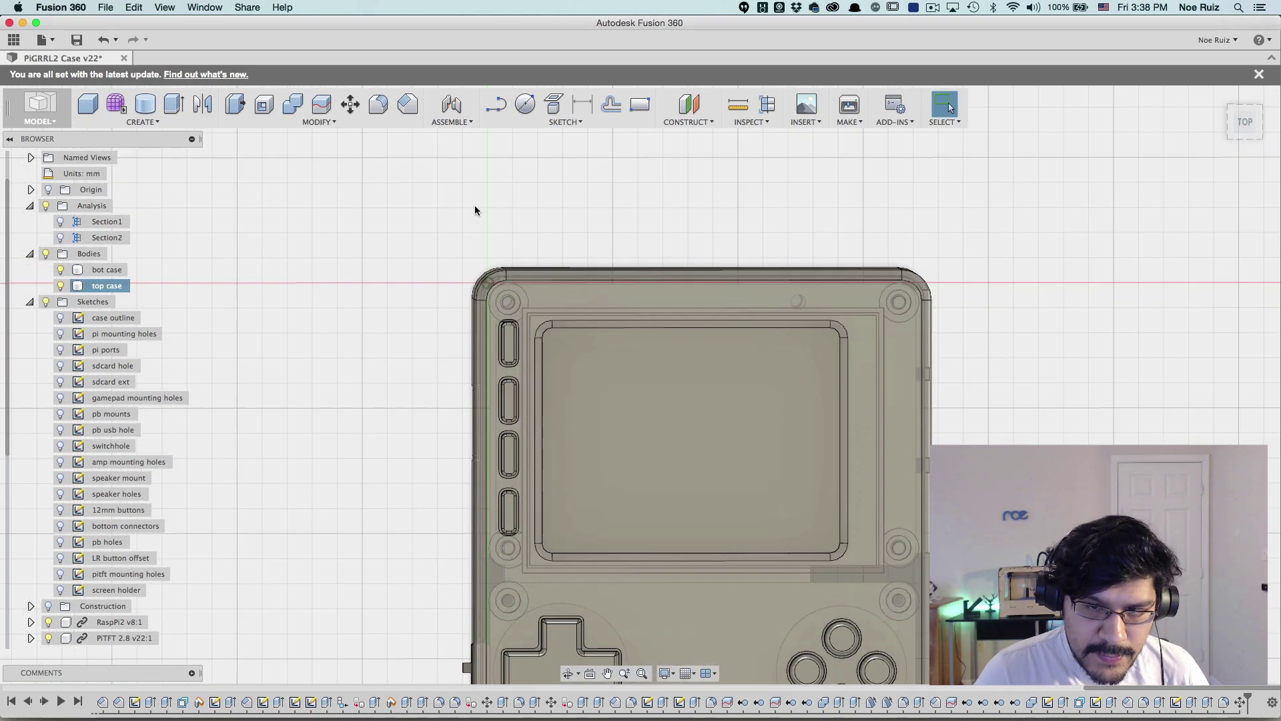
{"action": "middle_click_drag", "start_coordinate": [326, 313], "coordinate": [396, 325], "text": "shift"}
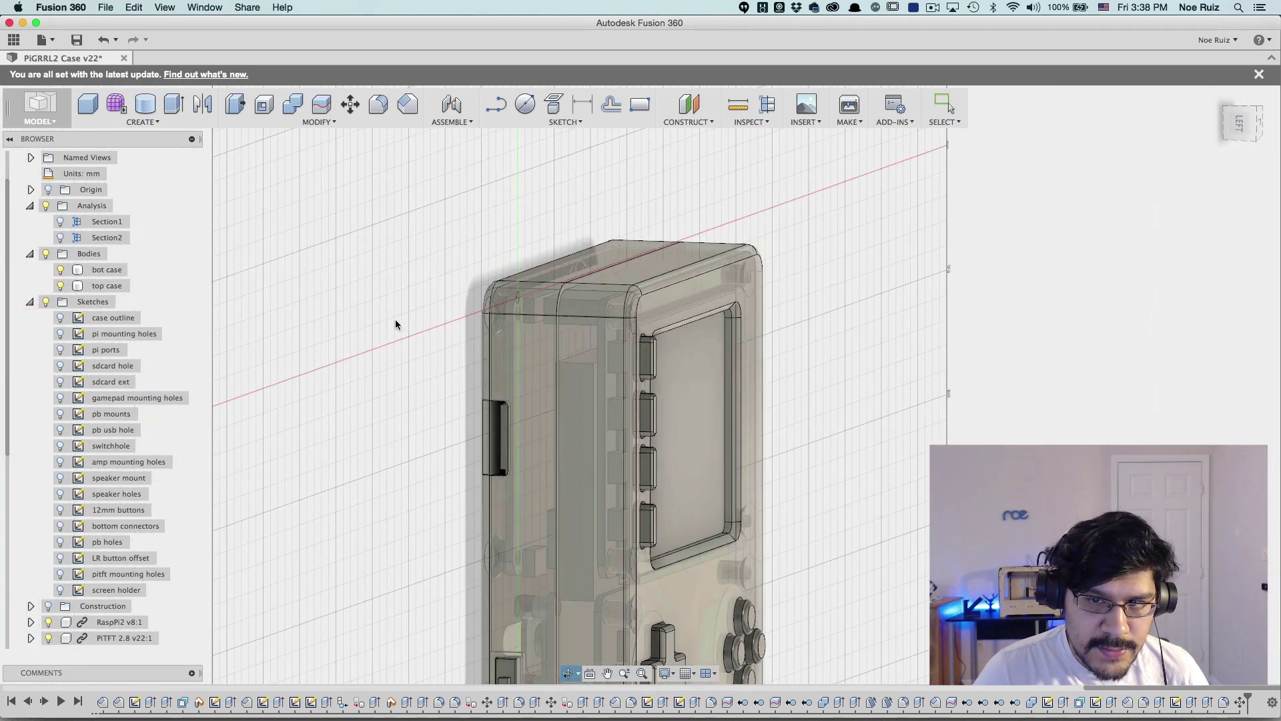
{"action": "left_click", "coordinate": [64, 272]}
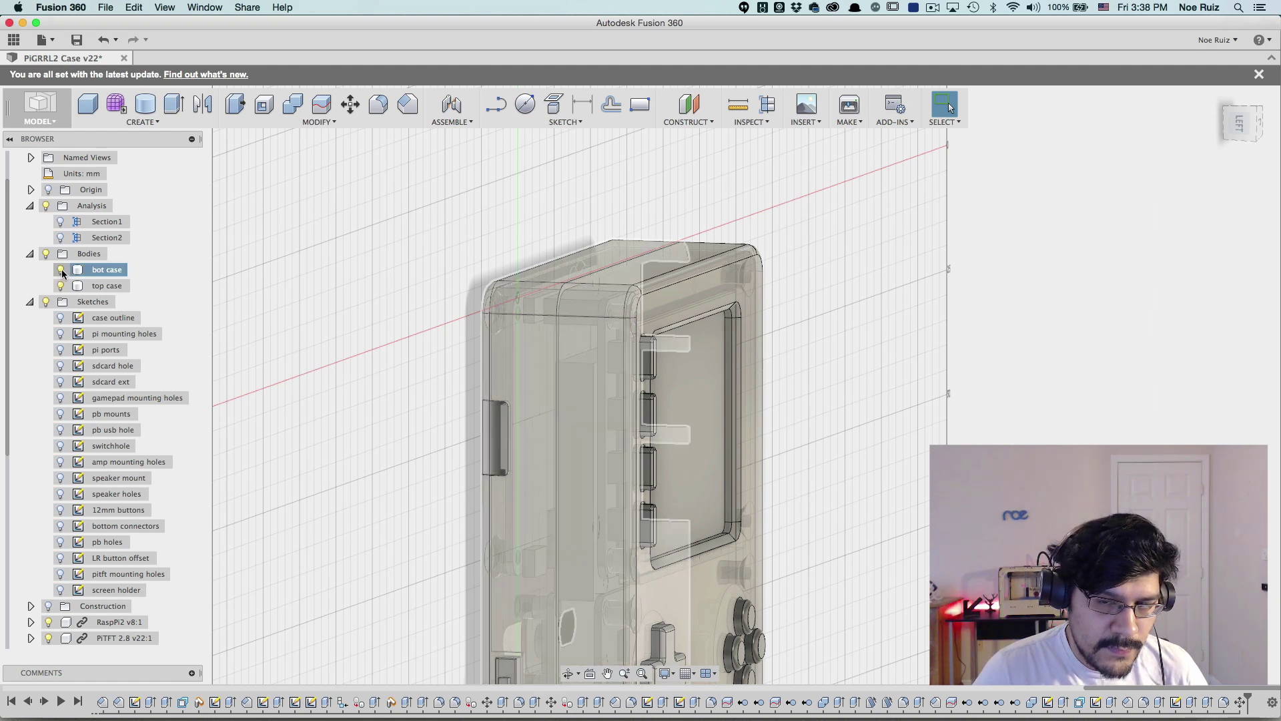
{"action": "left_click", "coordinate": [296, 287]}
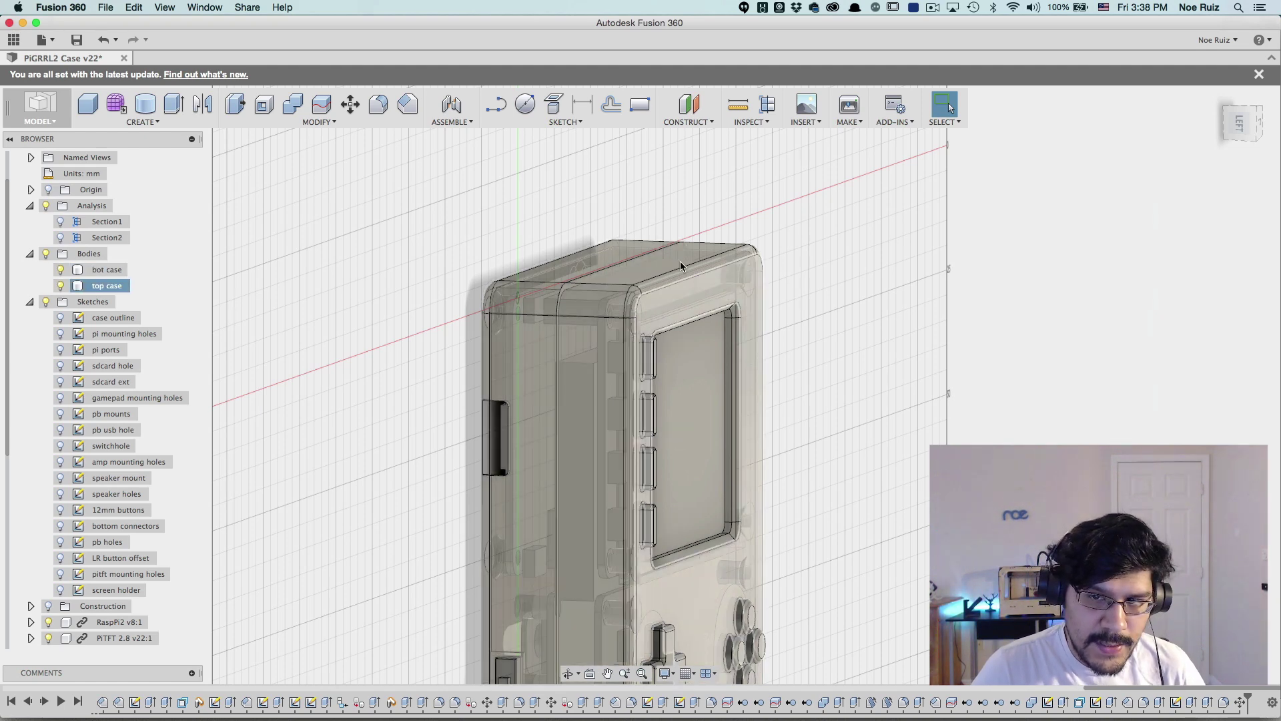
- Hide the components from LR Buttons up to gamepadPCB-tester via Show/Hide
{"action": "scroll", "coordinate": [46, 615], "scroll_direction": "down", "scroll_amount": 4}
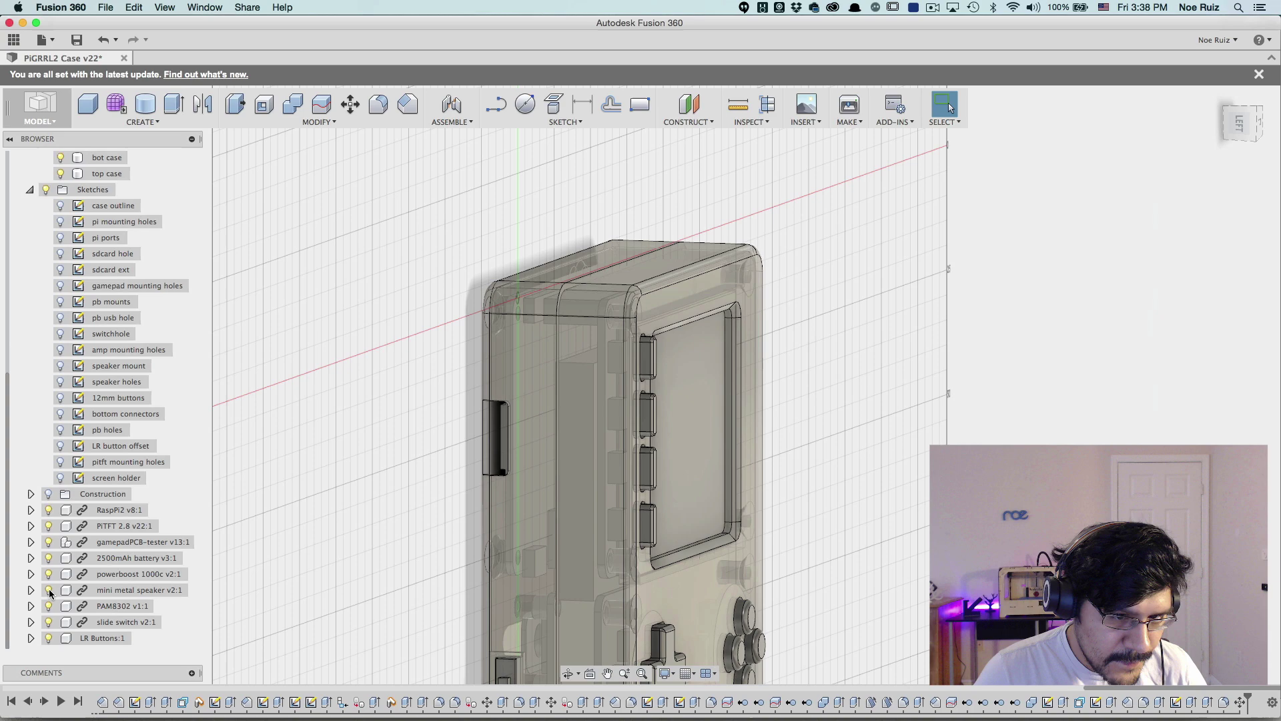
{"action": "left_click", "coordinate": [90, 638]}
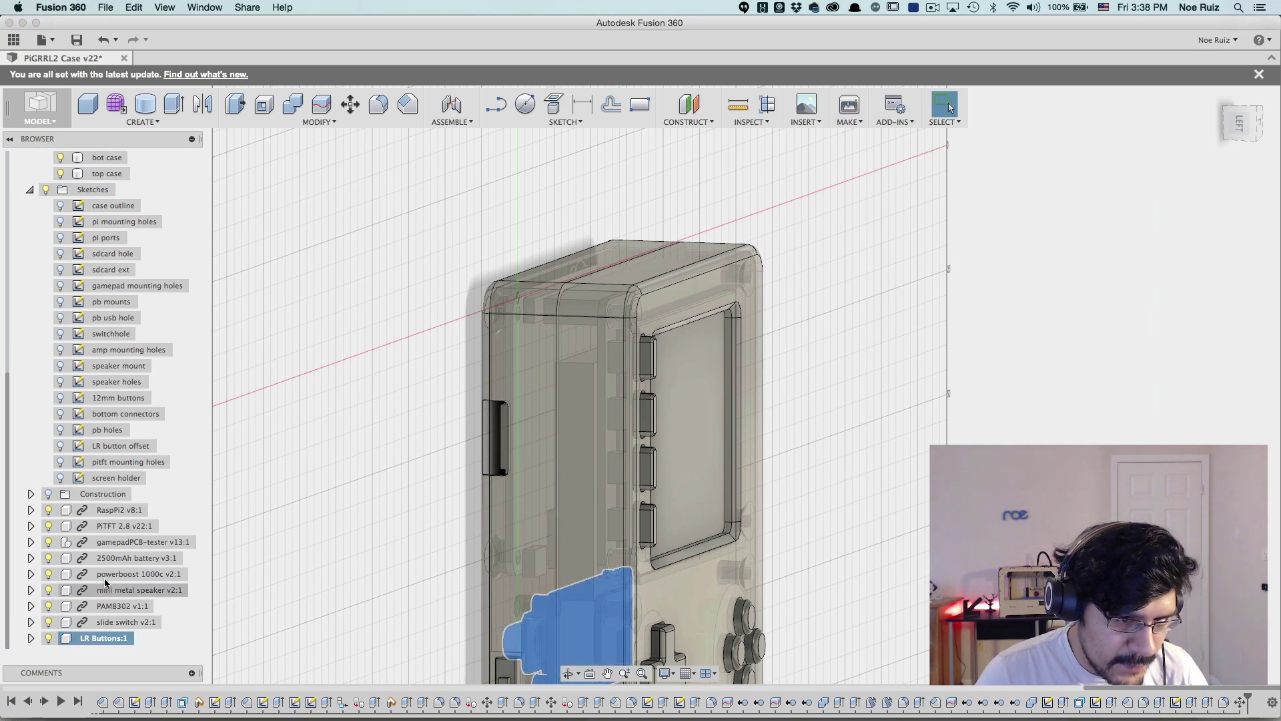
{"action": "left_click", "coordinate": [128, 543], "text": "shift"}
{"action": "right_click", "coordinate": [128, 543]}
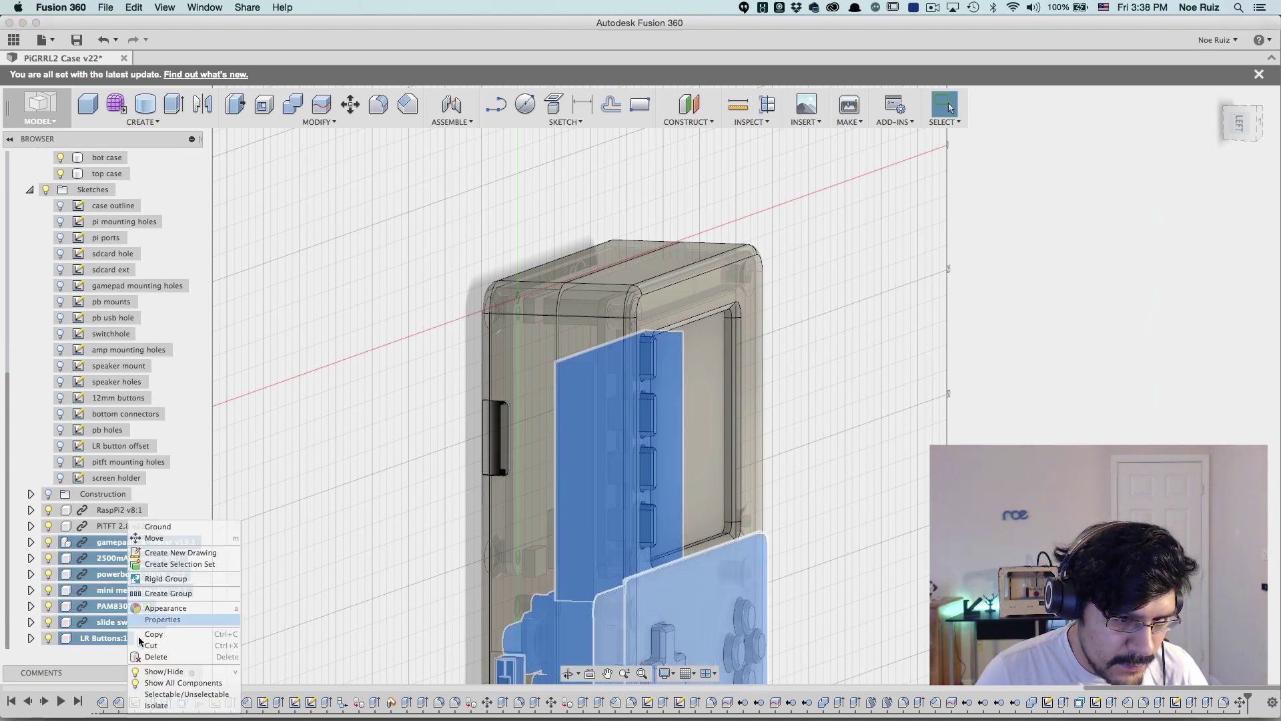
{"action": "left_click", "coordinate": [170, 672]}
{"action": "mouse_move", "coordinate": [391, 427]}
{"action": "middle_mouse_down", "text": "shift"}
{"action": "mouse_move", "coordinate": [343, 434]}
{"action": "mouse_move", "coordinate": [383, 417]}
{"action": "middle_mouse_up", "text": "shift"}
{"action": "scroll", "coordinate": [70, 177], "scroll_direction": "up", "scroll_amount": 2}
- Hide the bot case body, the RaspPi2 board and the PiTFT 2.8 screen
{"action": "left_click", "coordinate": [62, 190]}
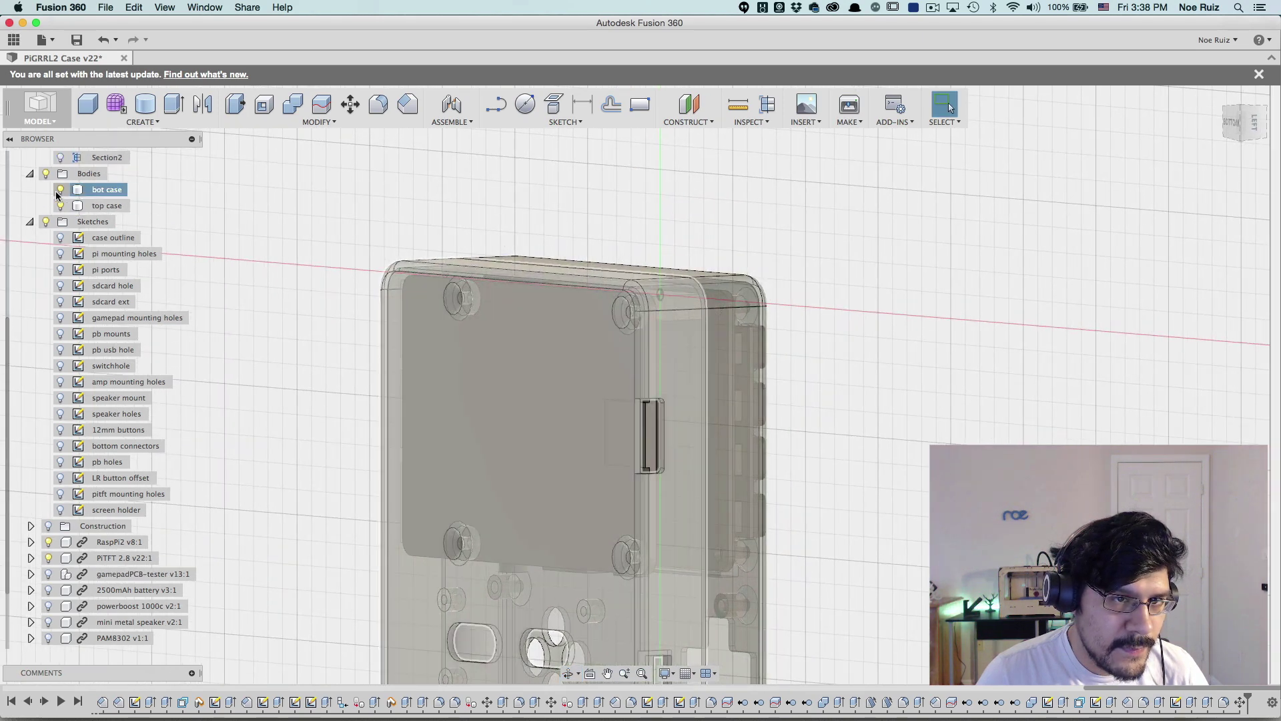
{"action": "left_click", "coordinate": [58, 191]}
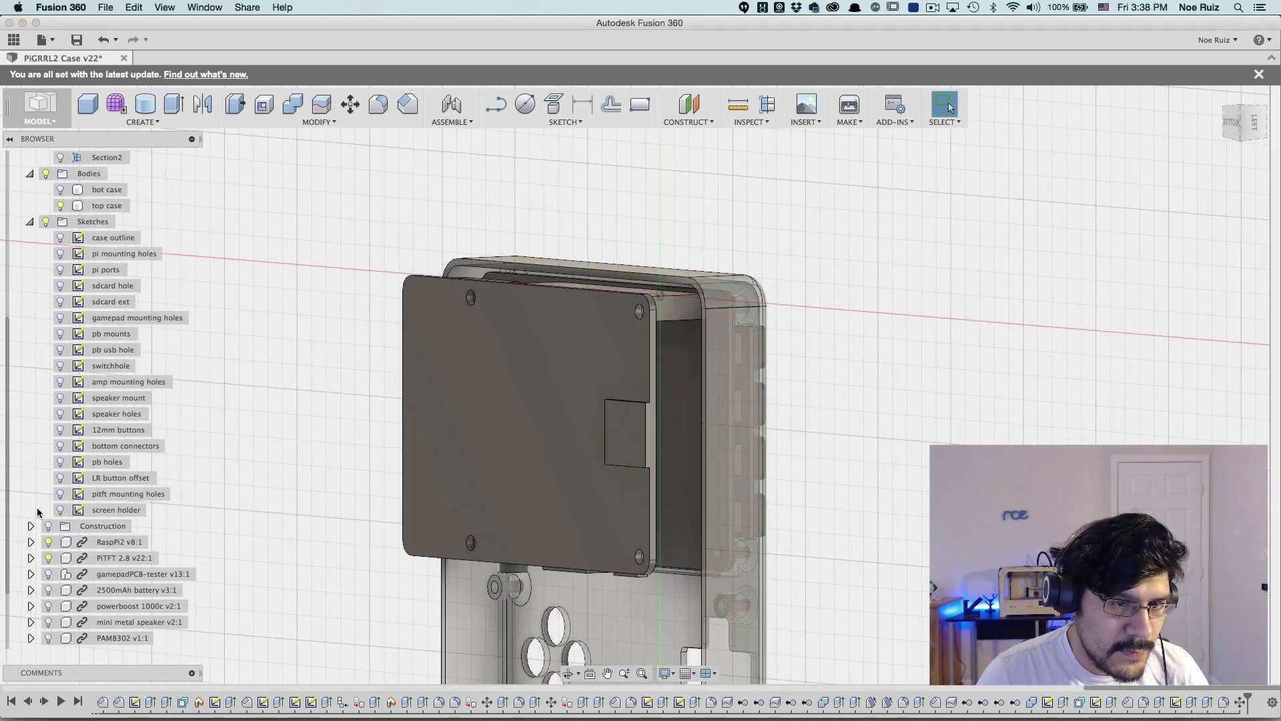
{"action": "left_click", "coordinate": [48, 541]}
{"action": "middle_click_drag", "start_coordinate": [314, 427], "coordinate": [409, 371], "text": "shift"}
{"action": "scroll", "coordinate": [395, 328], "scroll_direction": "up", "scroll_amount": 5}
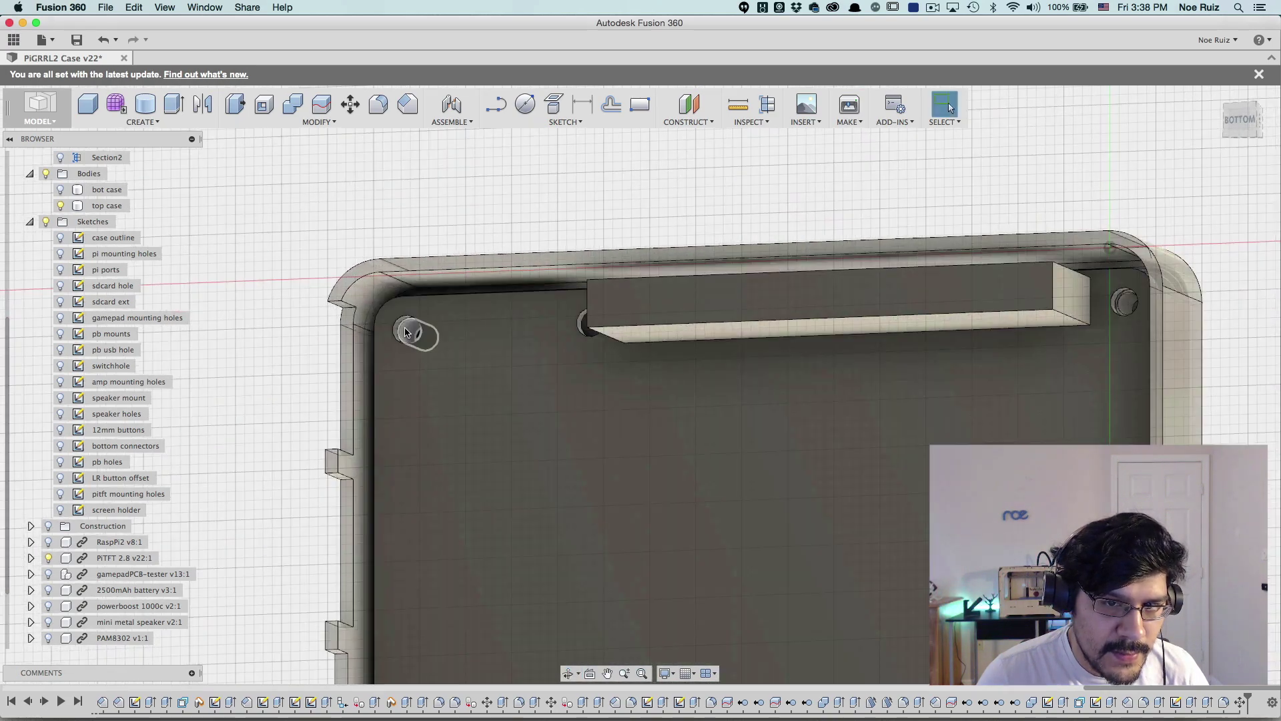
{"action": "scroll", "coordinate": [400, 333], "scroll_direction": "down", "scroll_amount": 5}
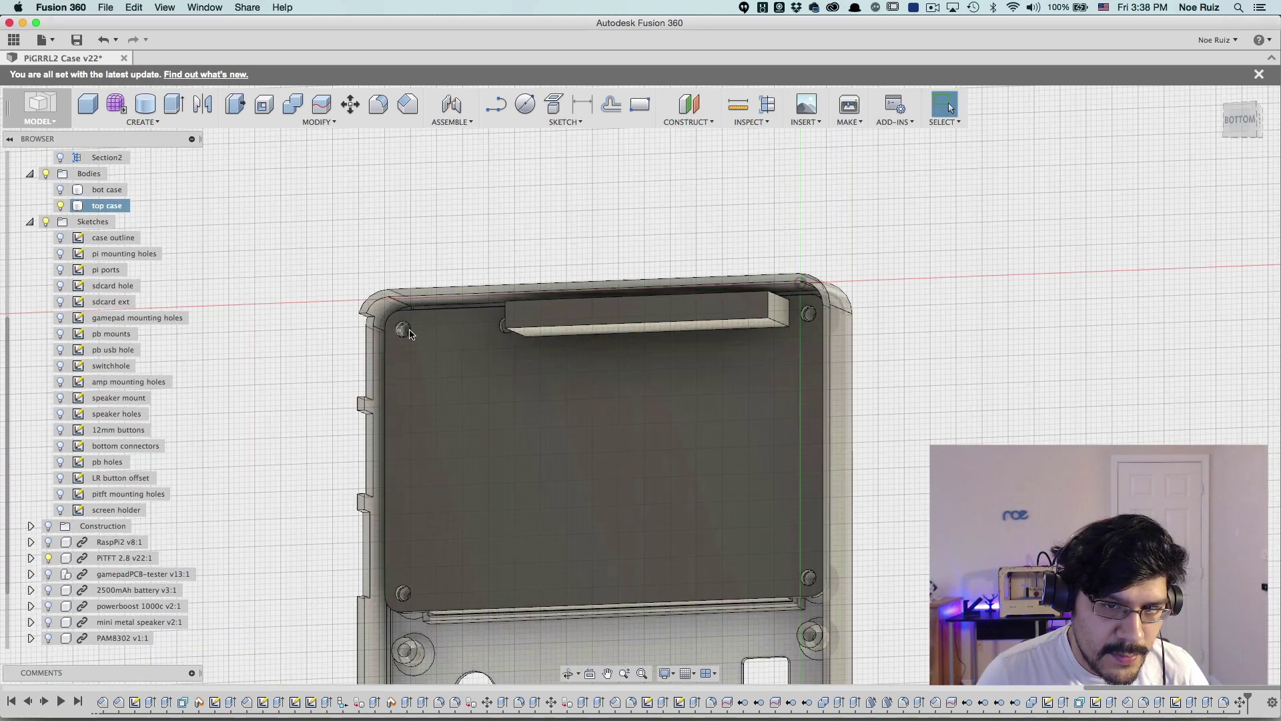
{"action": "left_click", "coordinate": [852, 365]}
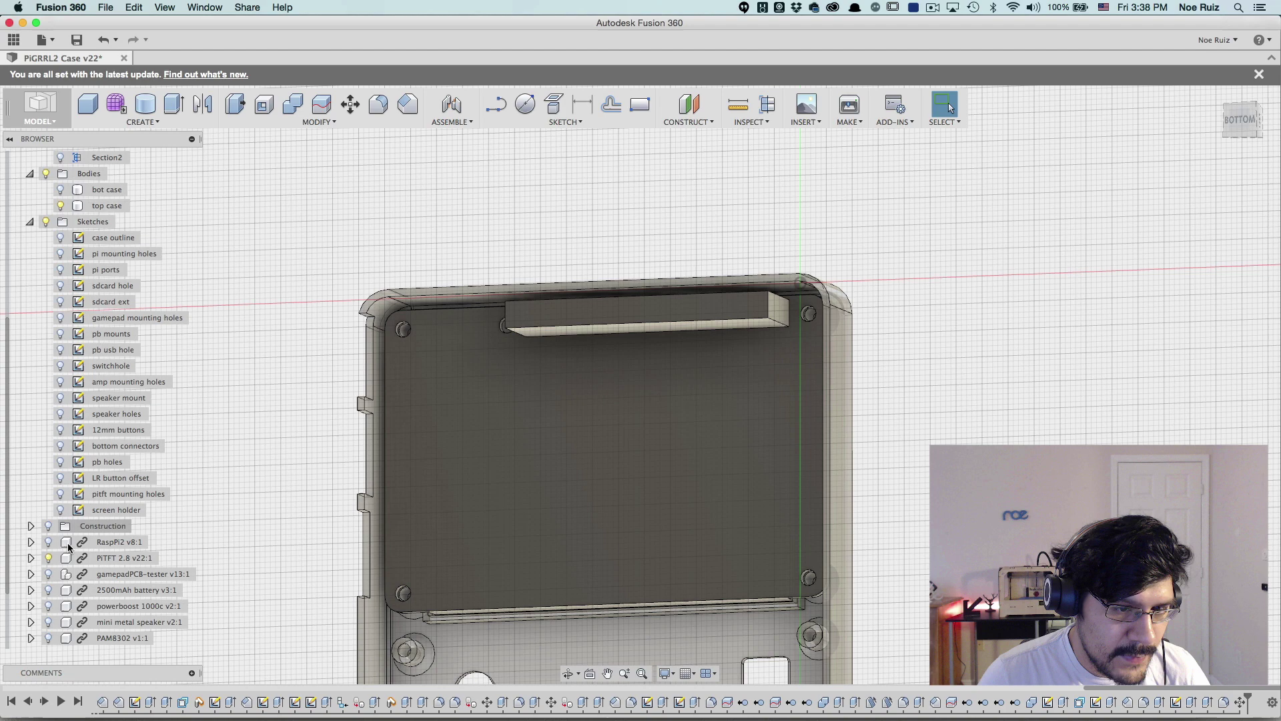
{"action": "left_click", "coordinate": [48, 557]}
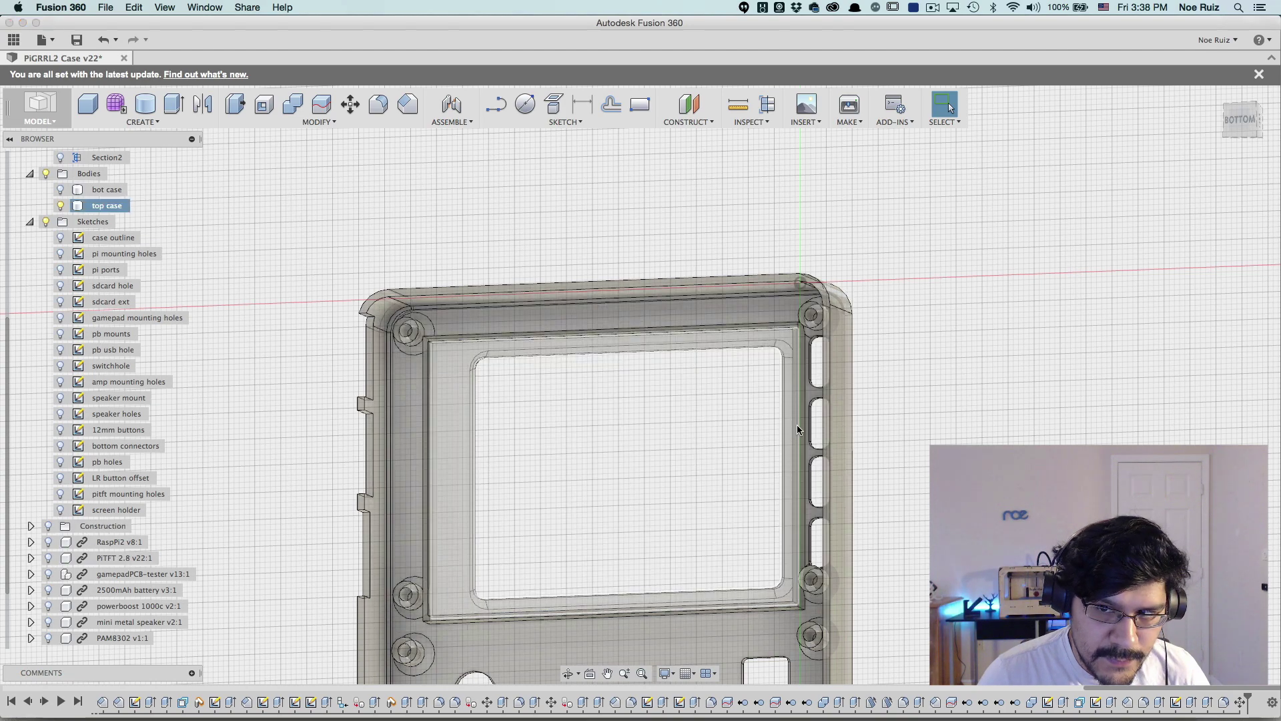
- Show only the bot case to inspect it from several angles, then hide it again
{"action": "left_click", "coordinate": [61, 190]}
{"action": "left_click", "coordinate": [60, 205]}
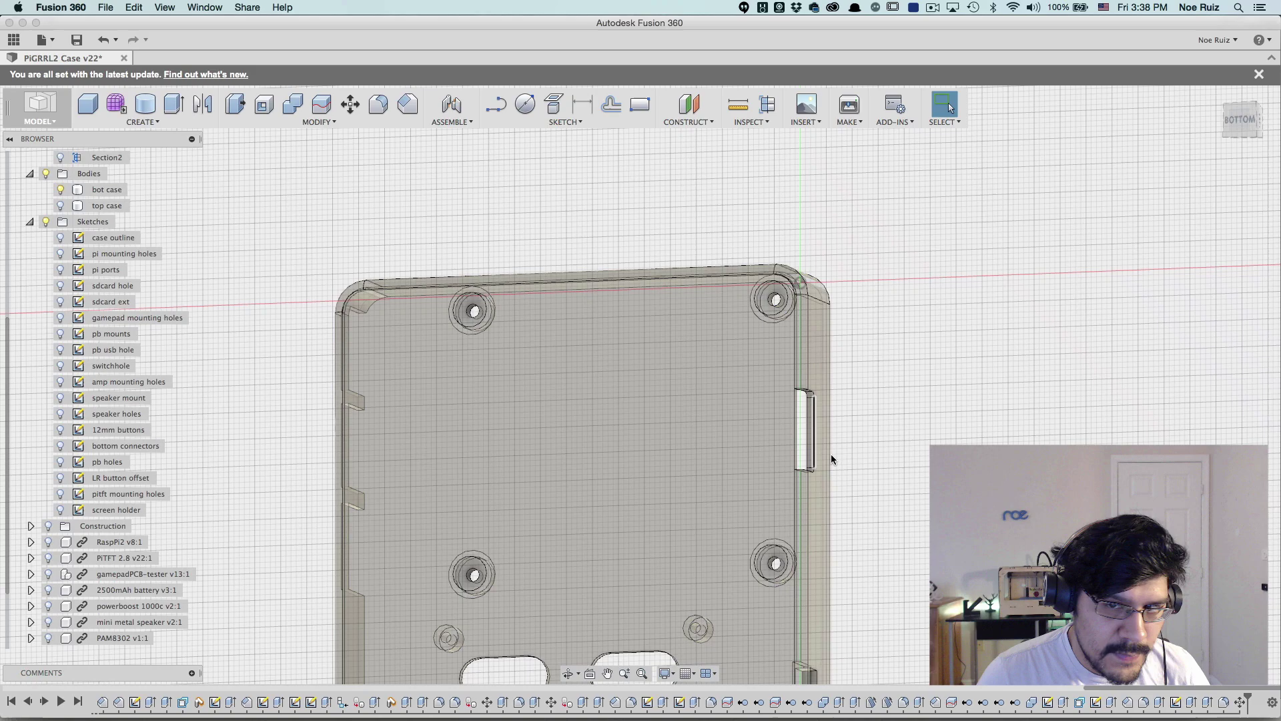
{"action": "middle_click_drag", "start_coordinate": [831, 459], "coordinate": [567, 438], "text": "shift"}
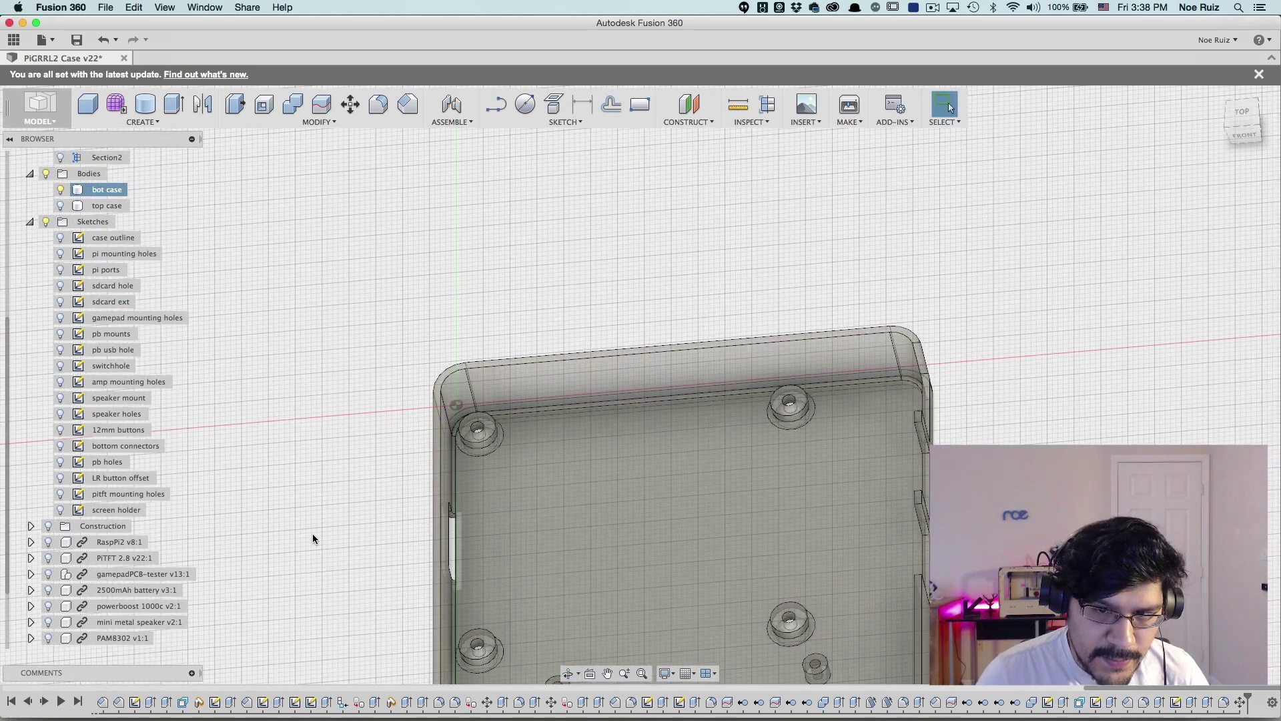
{"action": "middle_click_drag", "start_coordinate": [312, 533], "coordinate": [401, 270], "text": "shift"}
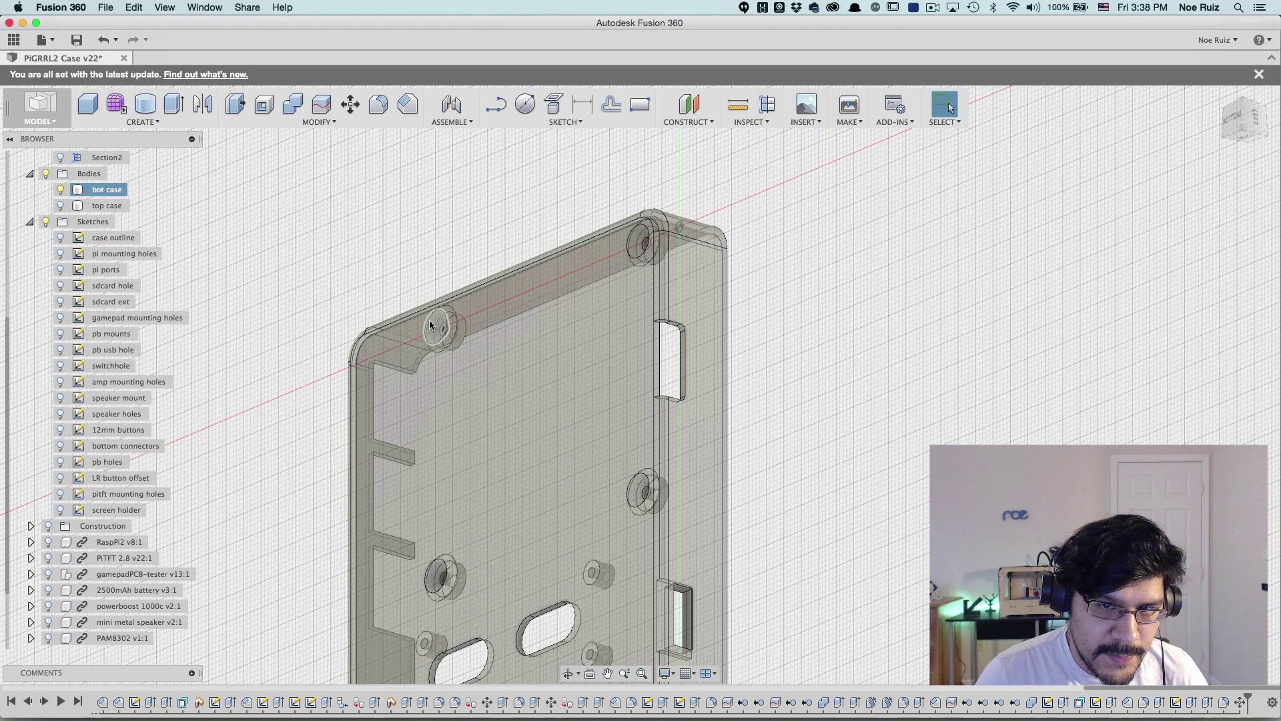
{"action": "middle_click_drag", "start_coordinate": [430, 319], "coordinate": [498, 358], "text": "shift"}
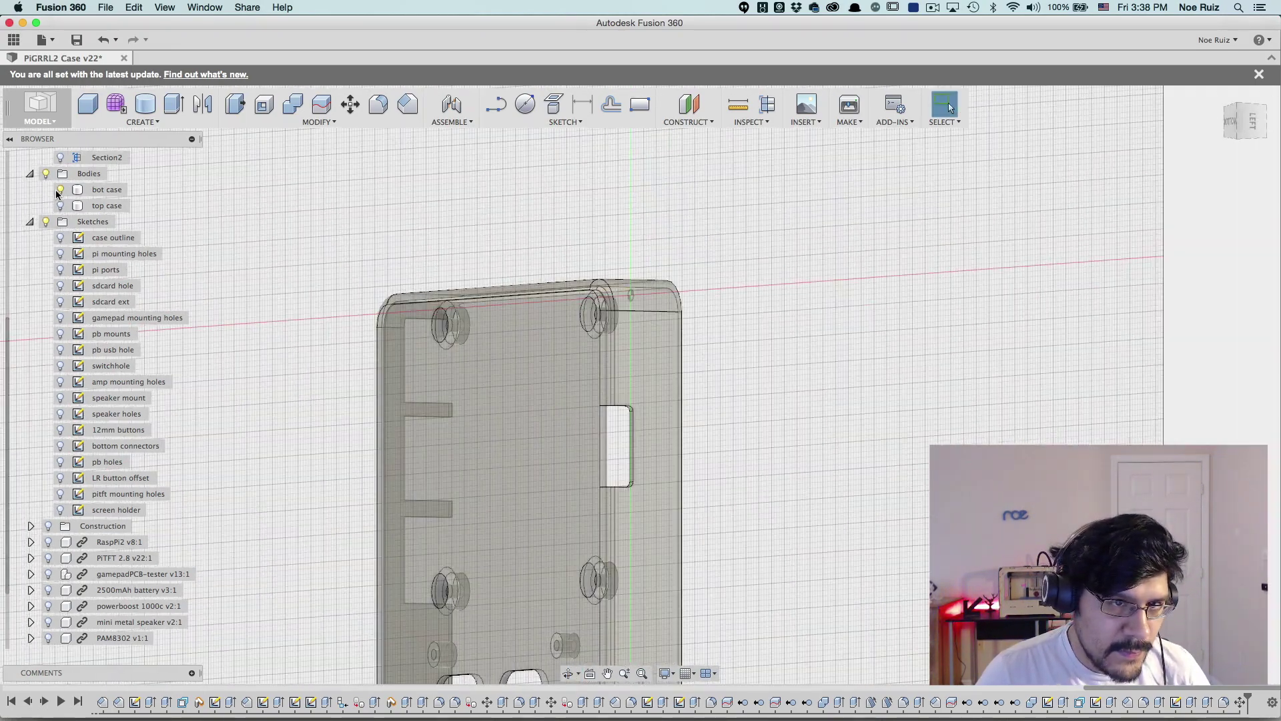
{"action": "left_click", "coordinate": [59, 190]}
- Show the RaspPi2 and PiTFT 2.8, orbit around the stack, and collapse the Sketches folder
{"action": "left_click", "coordinate": [49, 541]}
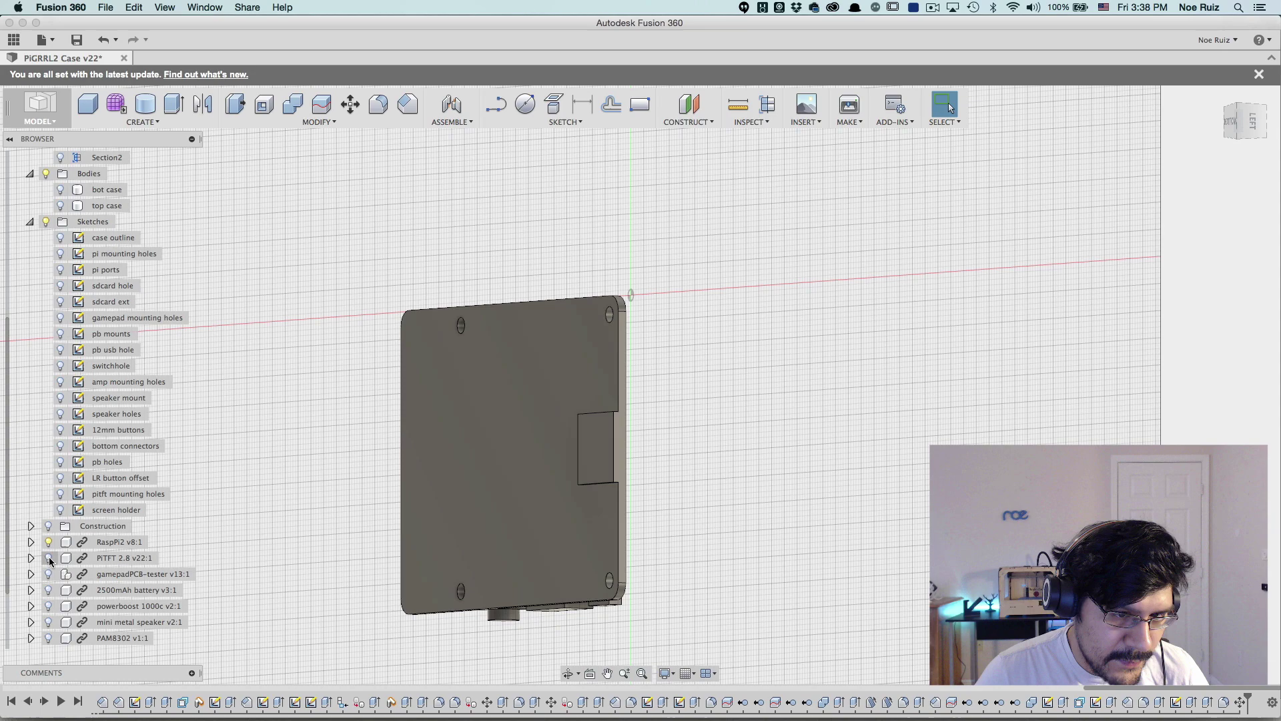
{"action": "left_click", "coordinate": [48, 557]}
{"action": "middle_click_drag", "start_coordinate": [347, 432], "coordinate": [556, 325], "text": "shift"}
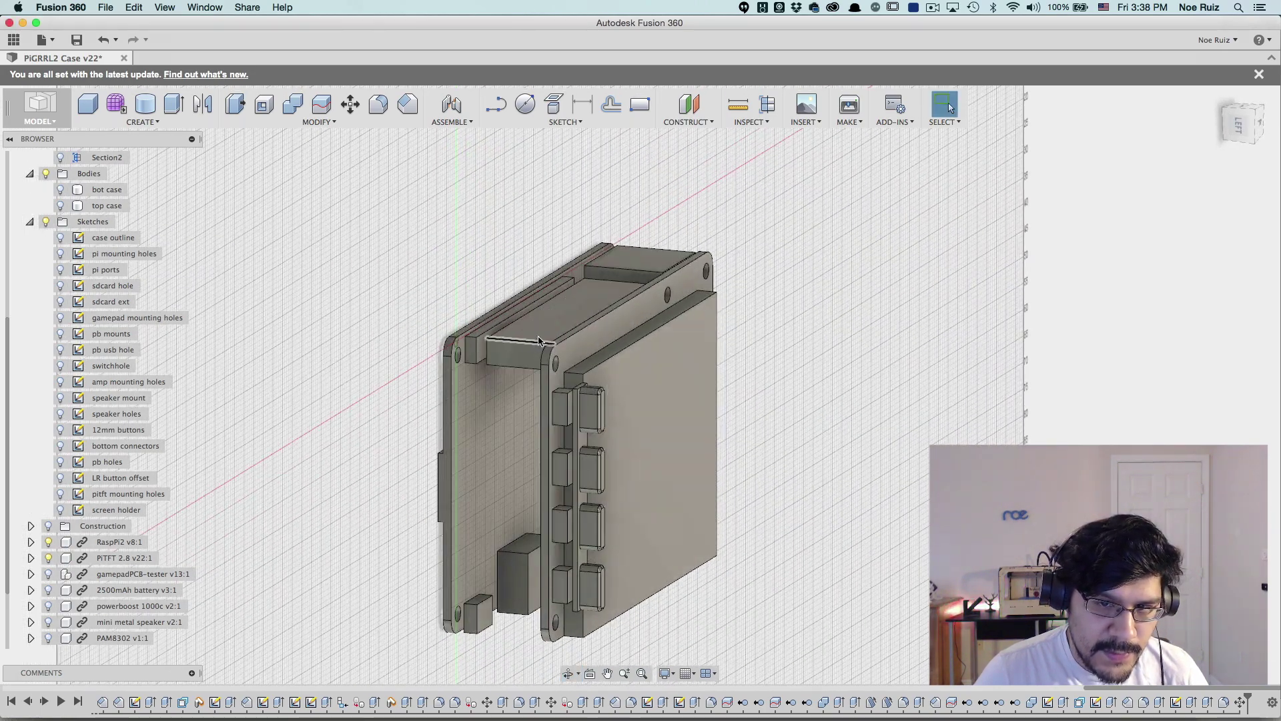
{"action": "mouse_move", "coordinate": [470, 294]}
{"action": "middle_mouse_down", "text": "shift"}
{"action": "mouse_move", "coordinate": [426, 286]}
{"action": "mouse_move", "coordinate": [451, 285]}
{"action": "middle_mouse_up", "text": "shift"}
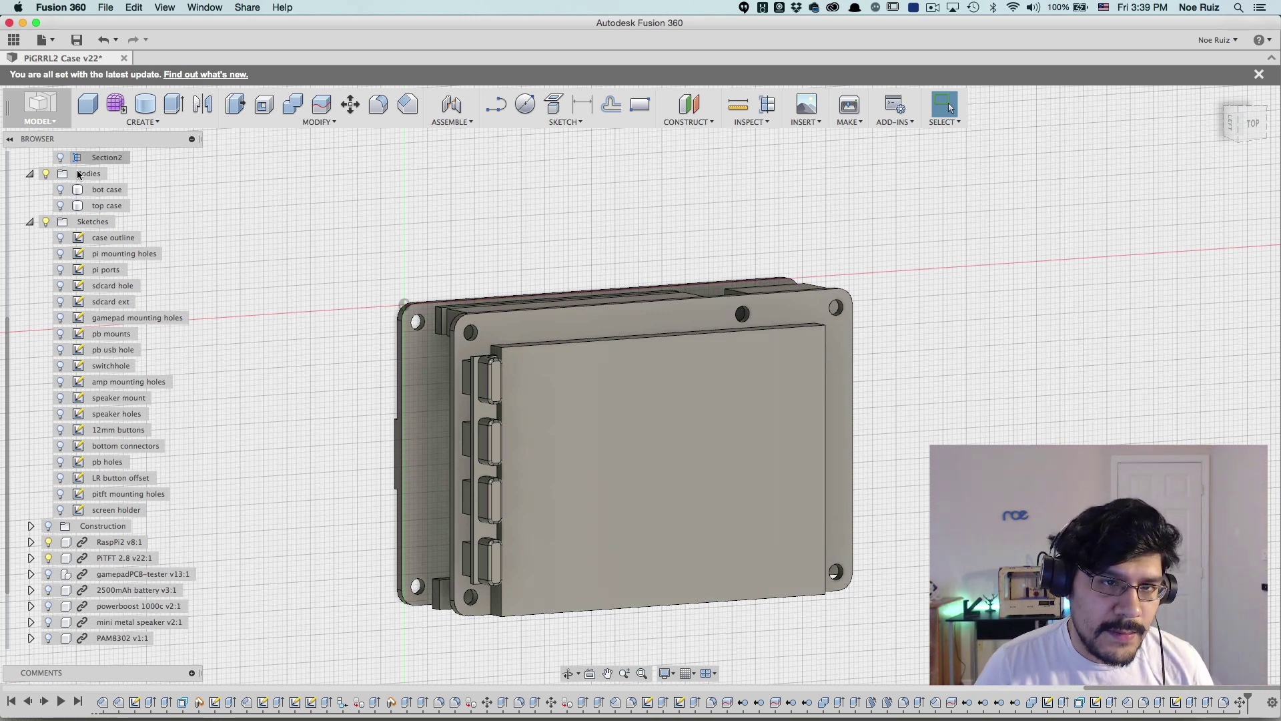
{"action": "left_click", "coordinate": [29, 221]}
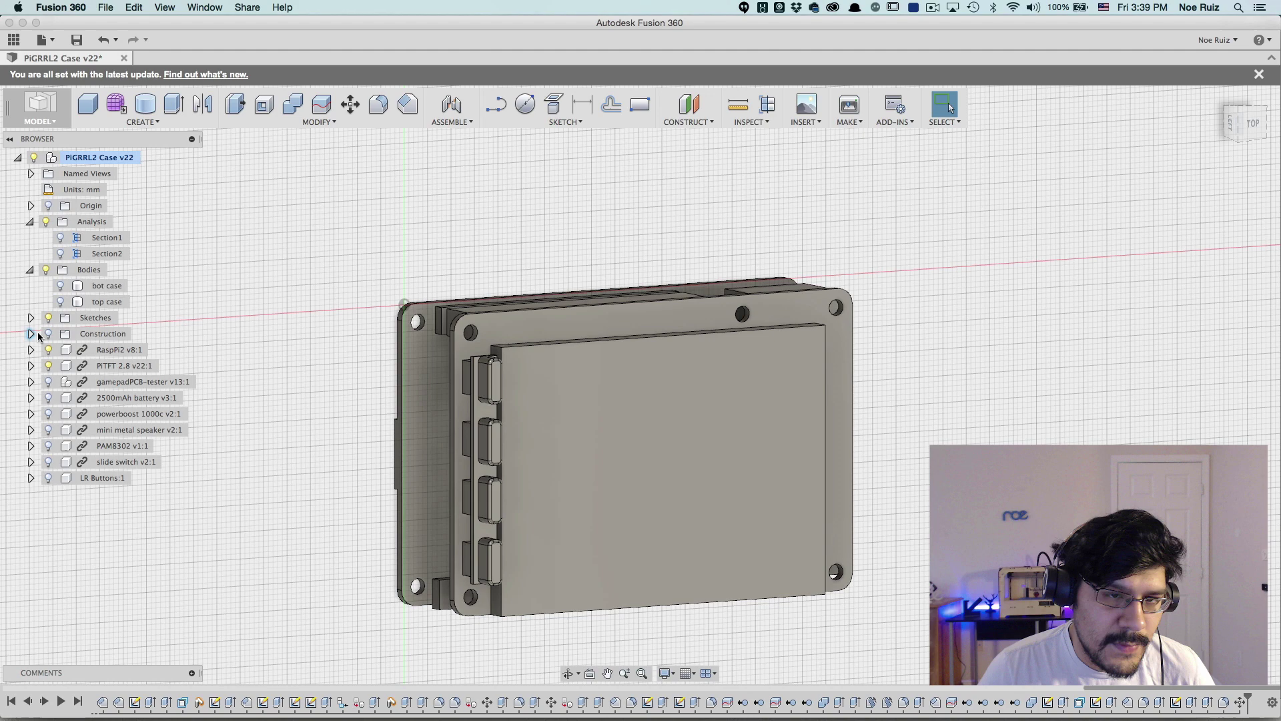
- Hide the RaspPi2 and PiTFT 2.8 and show both case bodies again
{"action": "left_click", "coordinate": [48, 350]}
{"action": "left_click", "coordinate": [48, 365]}
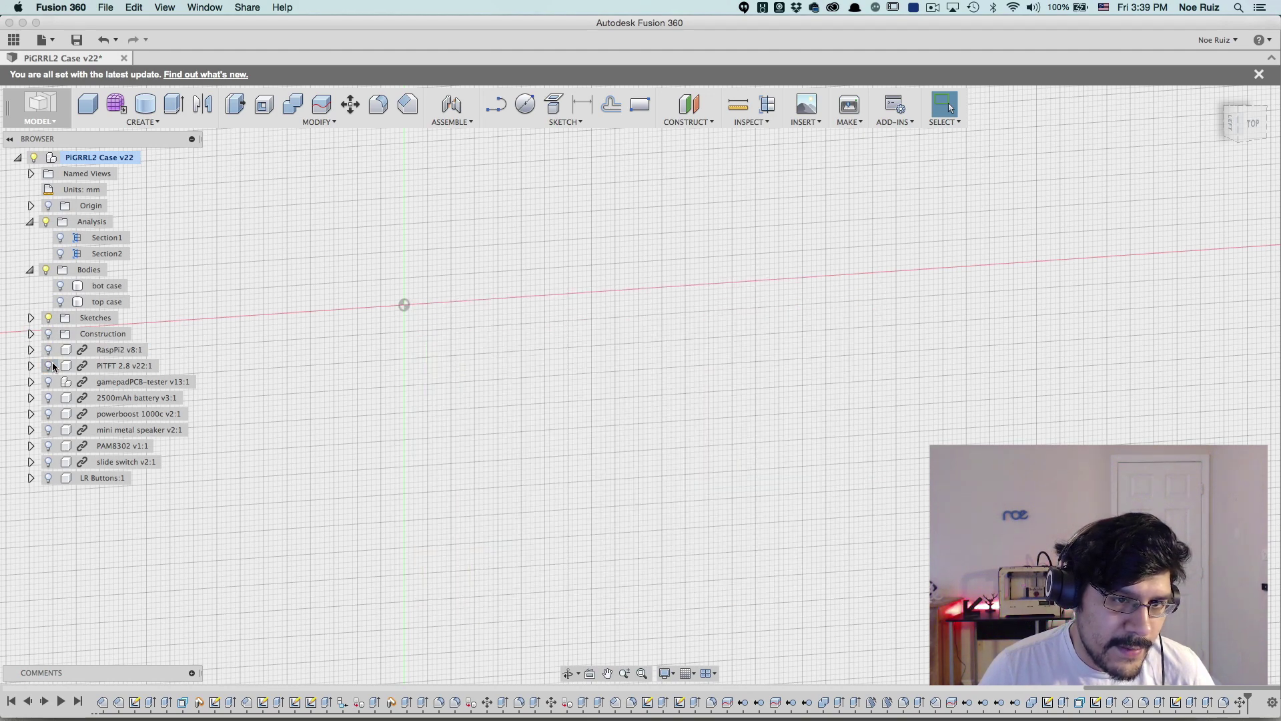
{"action": "left_click", "coordinate": [60, 286]}
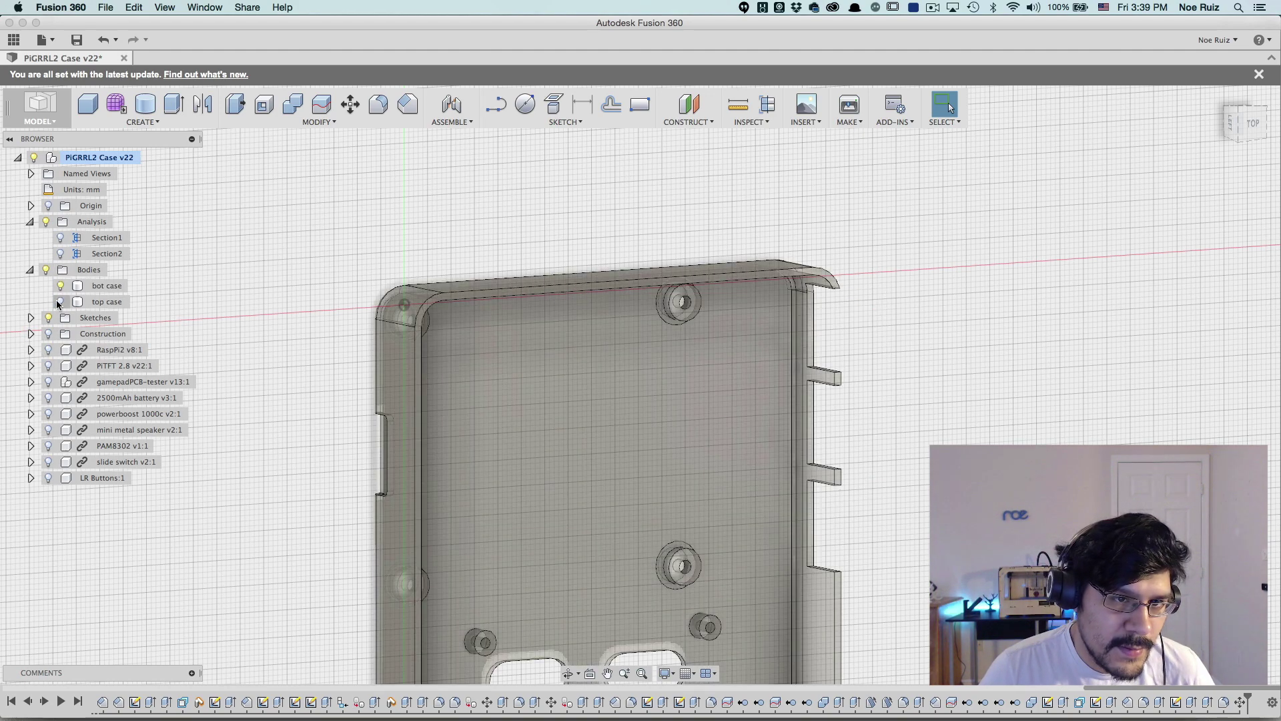
{"action": "left_click", "coordinate": [61, 303]}
{"action": "scroll", "coordinate": [300, 395], "scroll_direction": "down", "scroll_amount": 3}
{"action": "middle_click_drag", "start_coordinate": [403, 409], "coordinate": [691, 428], "text": "shift"}
- Hide the top case, leaving only the bottom case, and return to the Home view
{"action": "key", "text": "Escape"}
{"action": "left_click", "coordinate": [566, 407]}
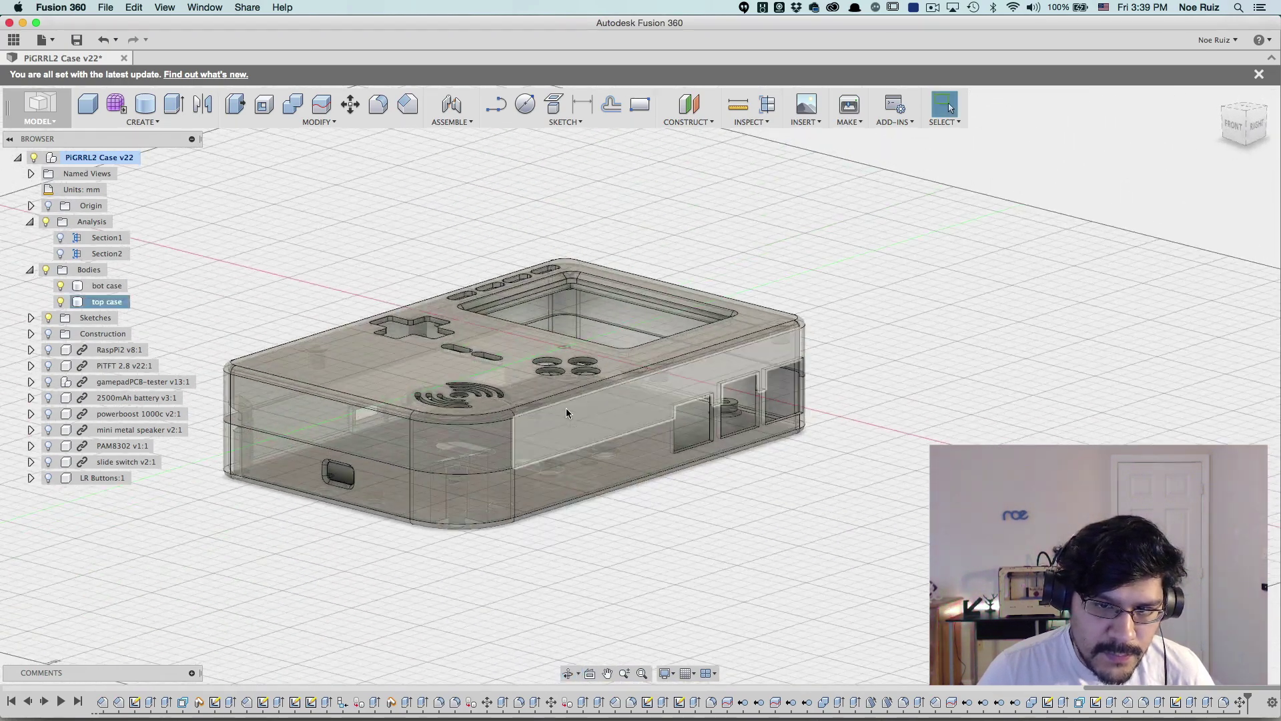
{"action": "left_click", "coordinate": [462, 481]}
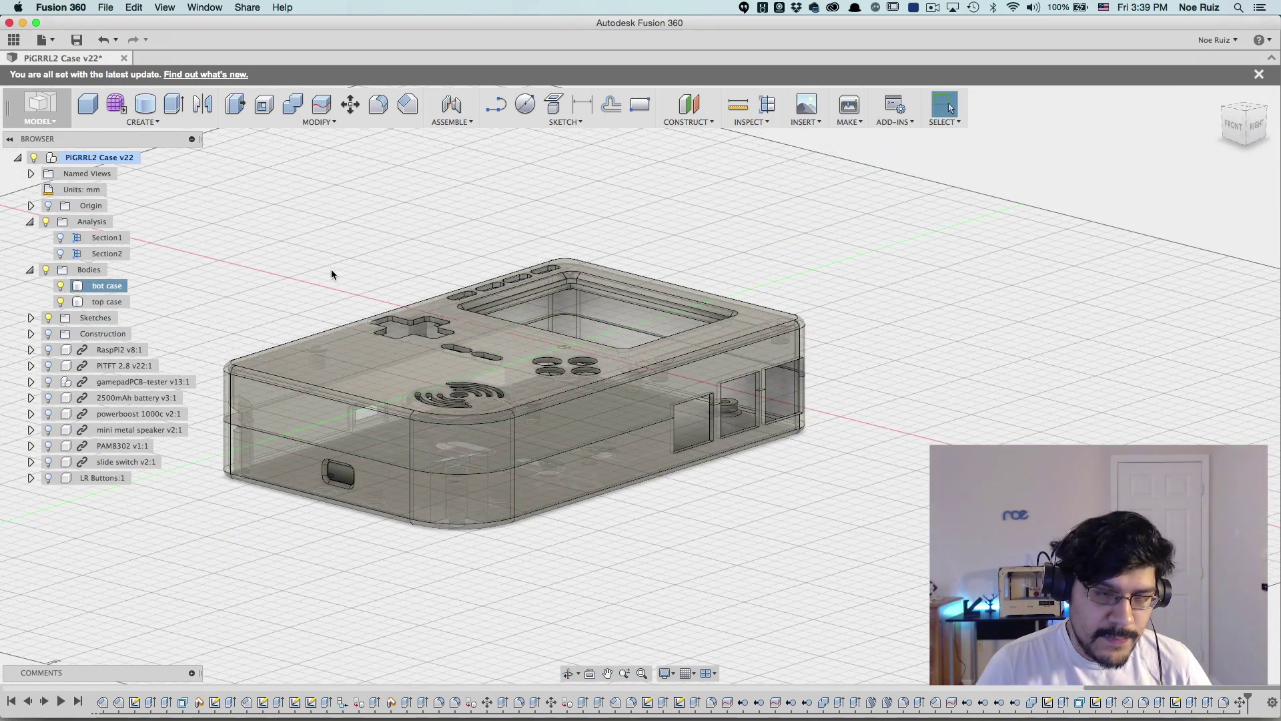
{"action": "left_click", "coordinate": [61, 302]}
{"action": "middle_click_drag", "start_coordinate": [314, 323], "coordinate": [358, 351], "text": "shift"}
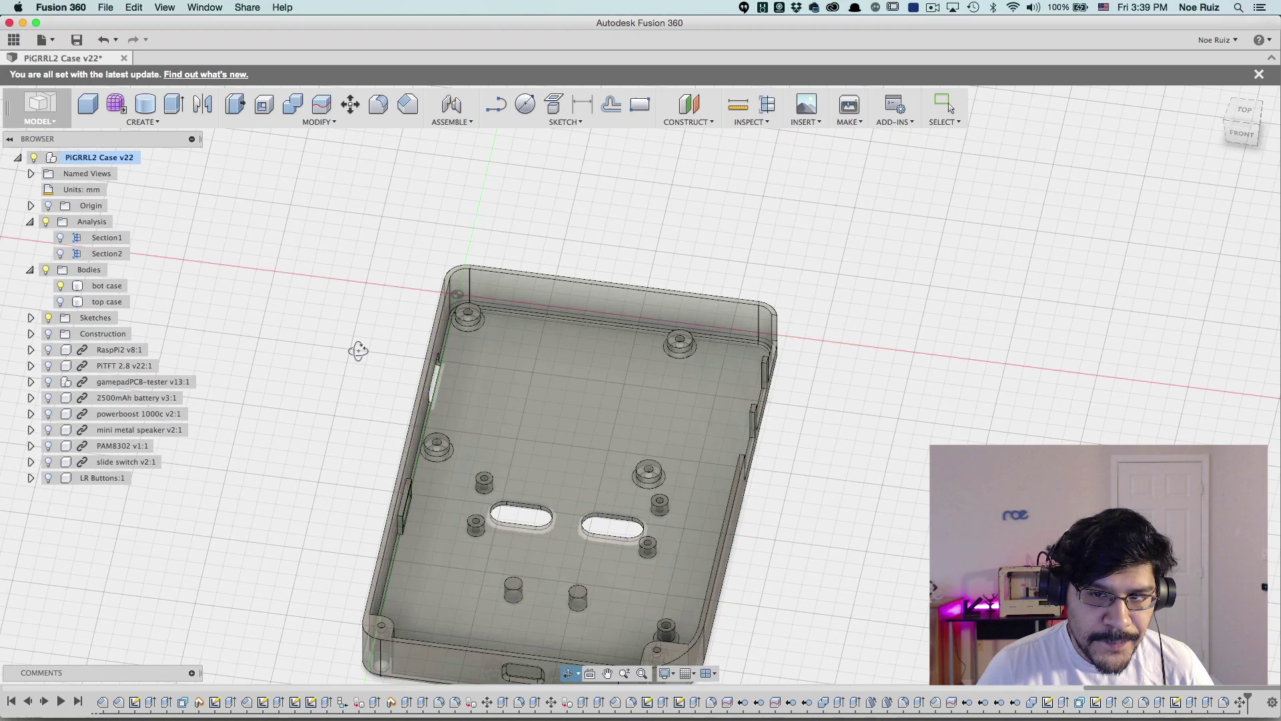
{"action": "middle_click_drag", "start_coordinate": [934, 341], "coordinate": [902, 257]}
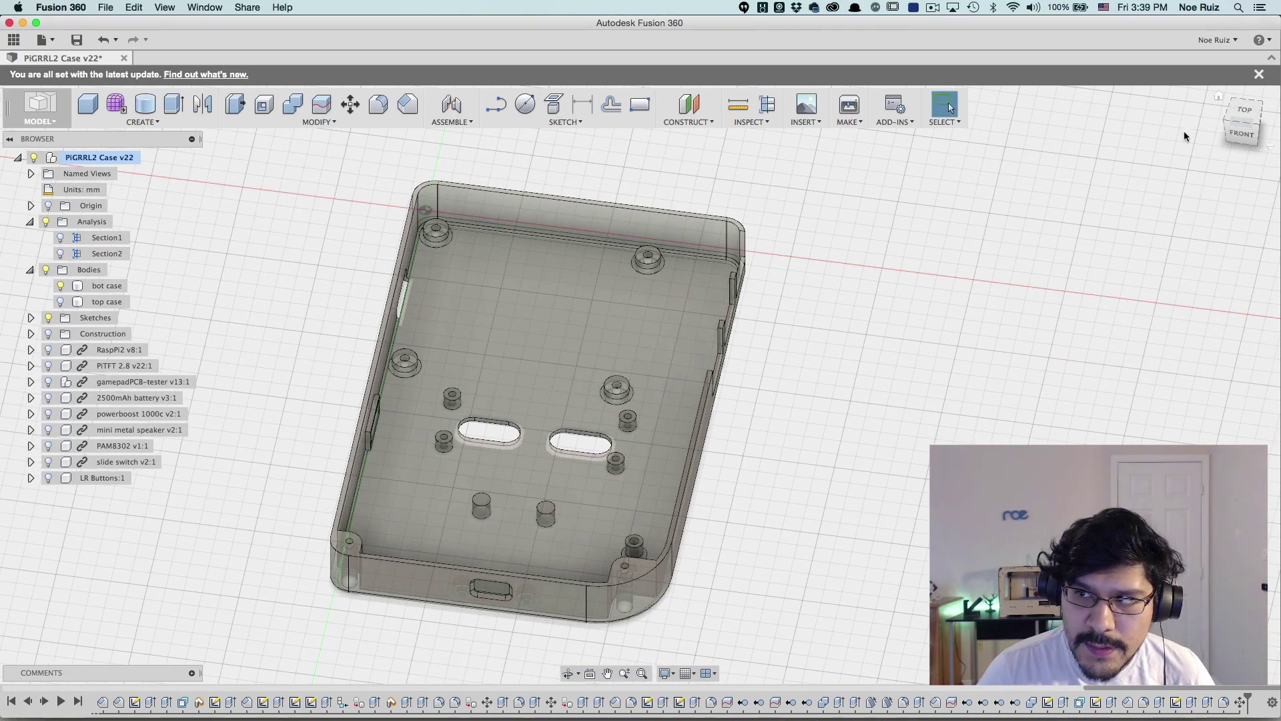
{"action": "left_click", "coordinate": [1220, 98]}
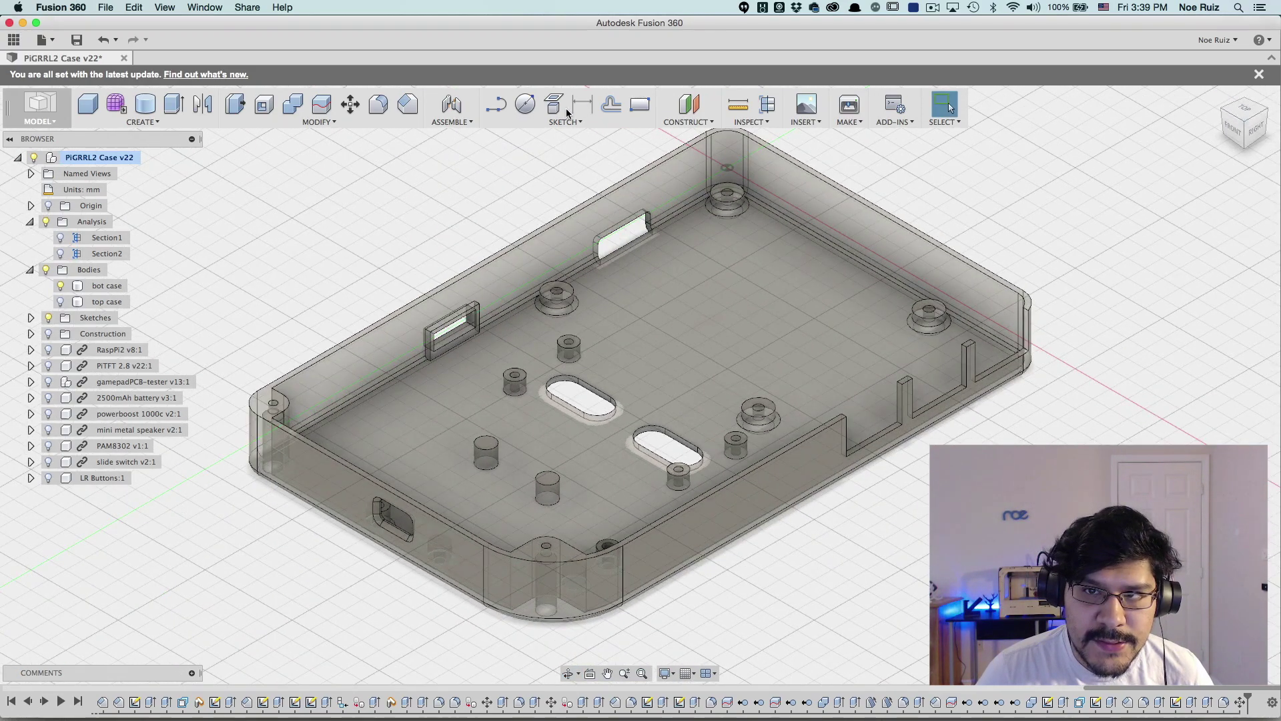
- Create a new sketch on the bottom case's top rim face
{"action": "left_click", "coordinate": [575, 123]}
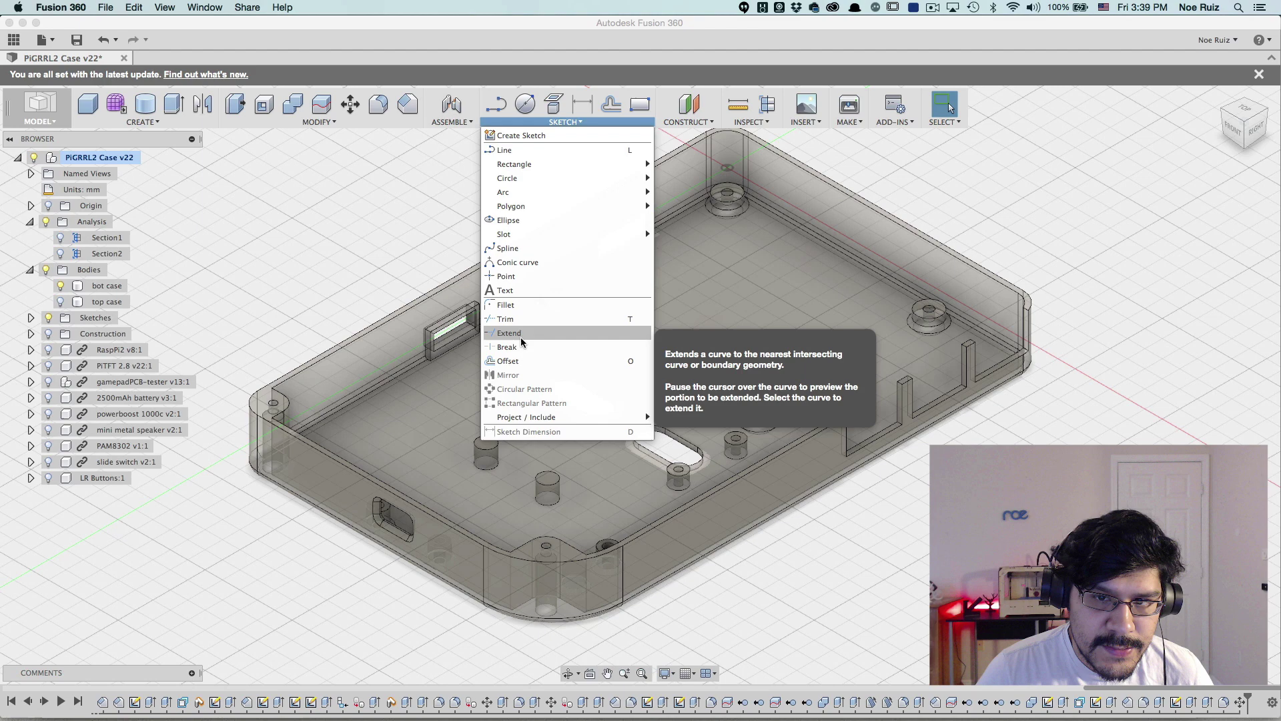
{"action": "mouse_move", "coordinate": [548, 423]}
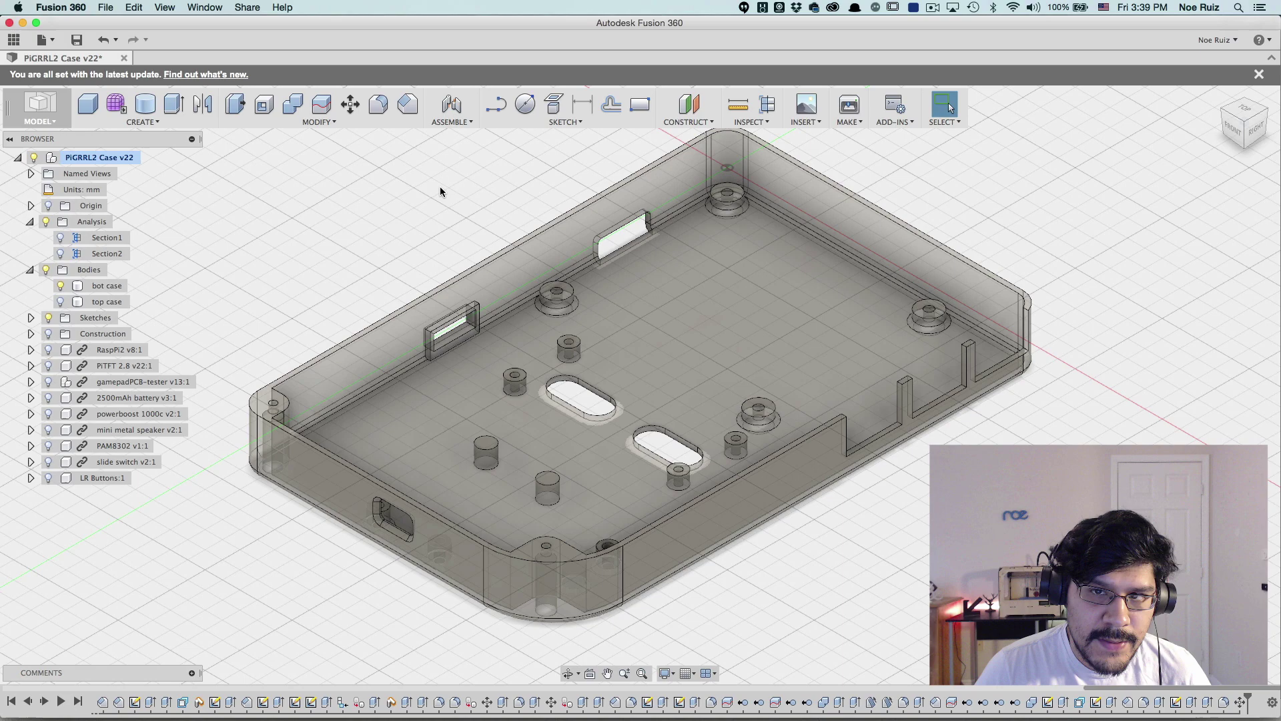
{"action": "left_click", "coordinate": [555, 103]}
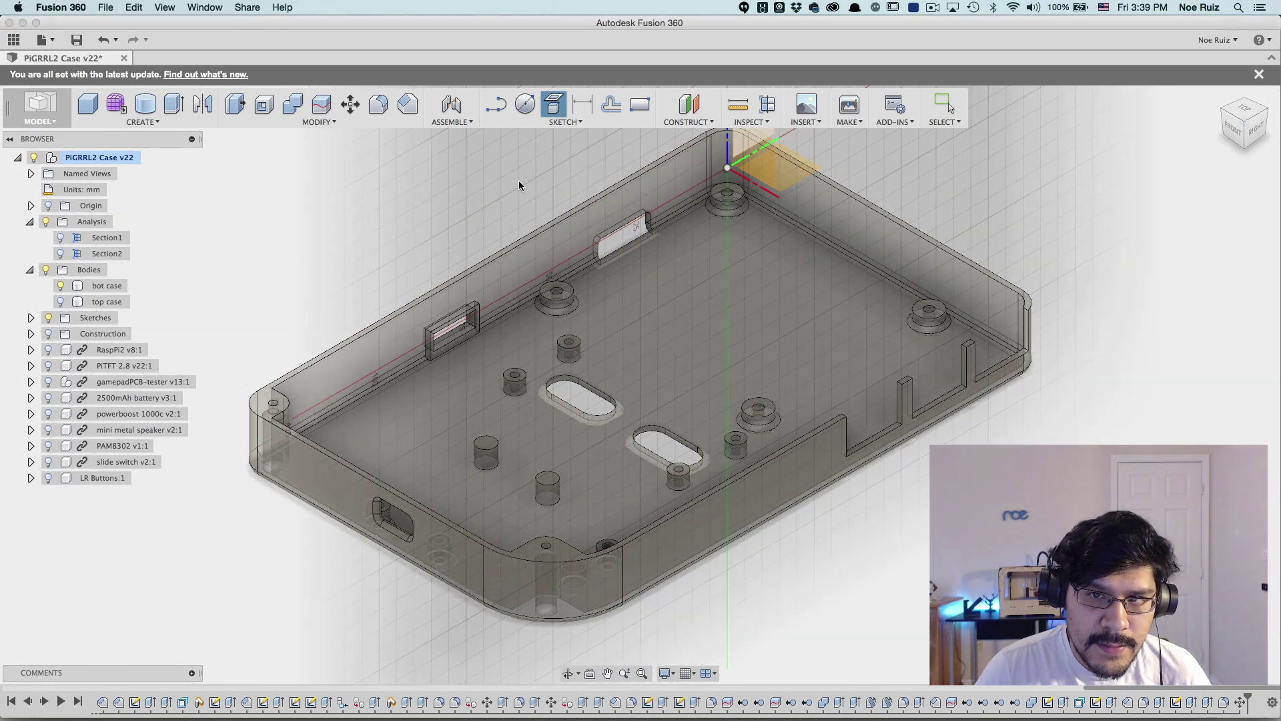
{"action": "scroll", "coordinate": [519, 185], "scroll_direction": "up", "scroll_amount": 2}
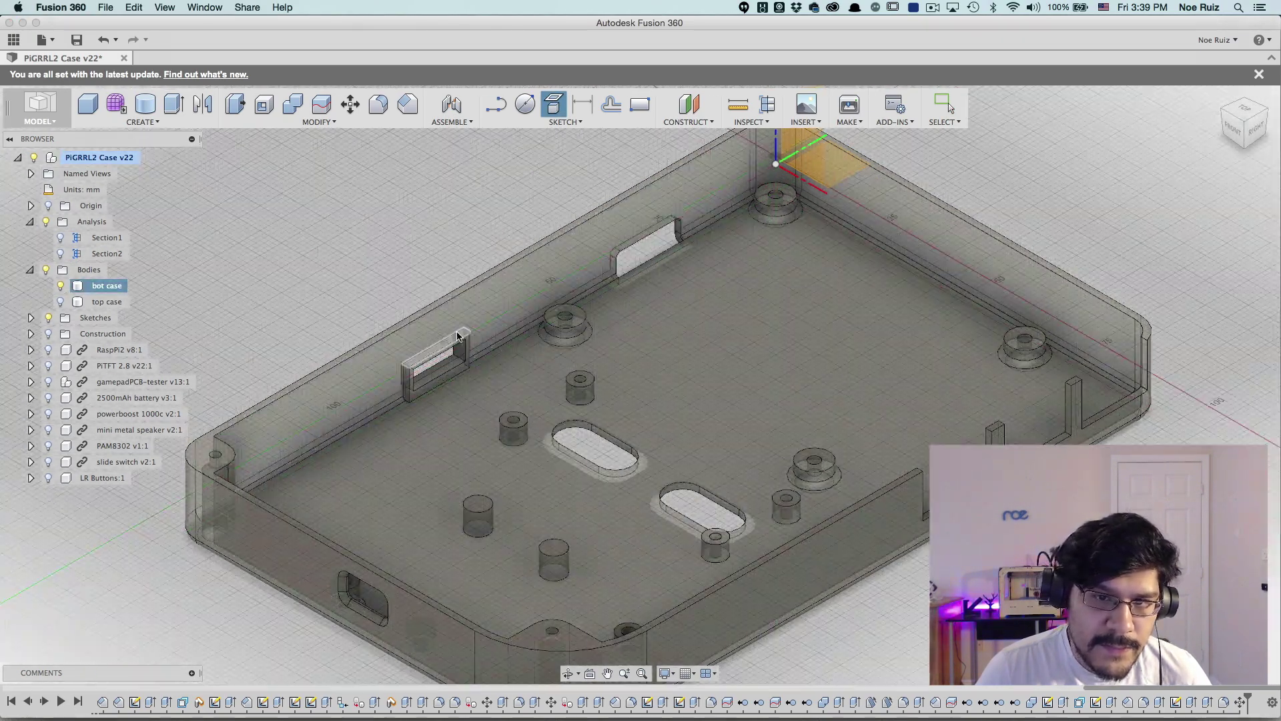
{"action": "middle_click_drag", "start_coordinate": [544, 200], "coordinate": [604, 209], "text": "shift"}
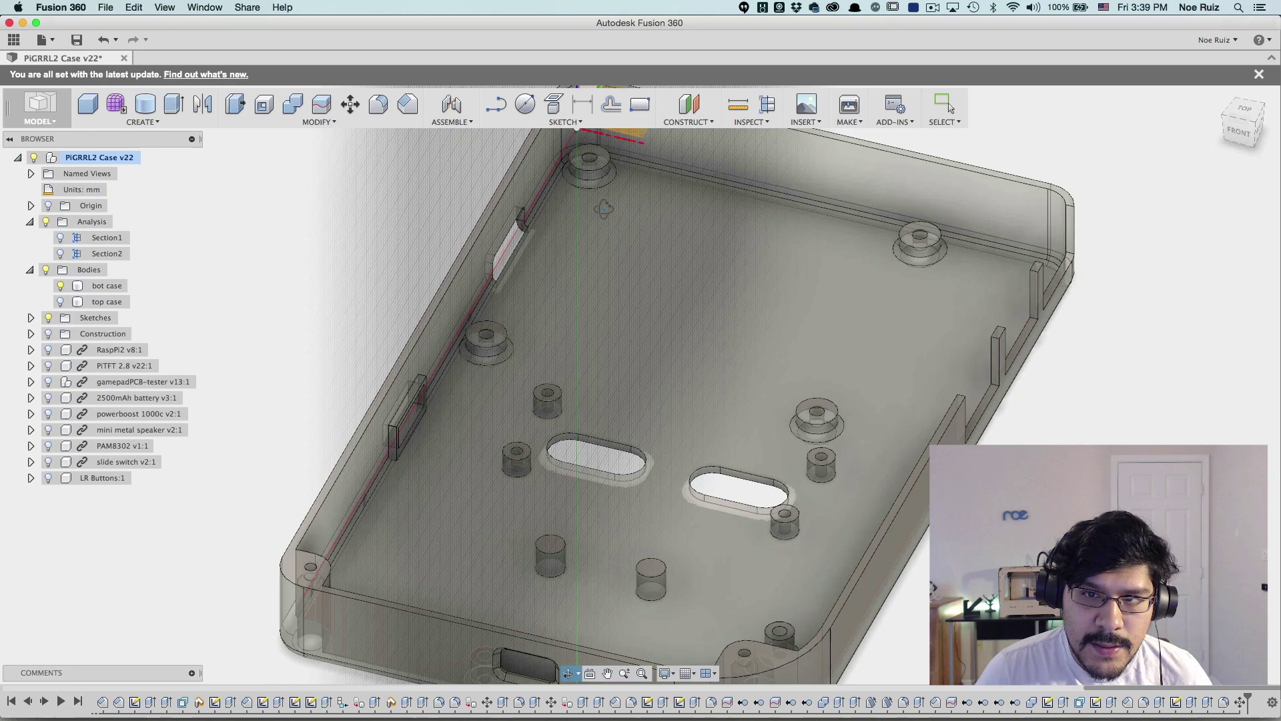
{"action": "scroll", "coordinate": [557, 198], "scroll_direction": "up", "scroll_amount": 5}
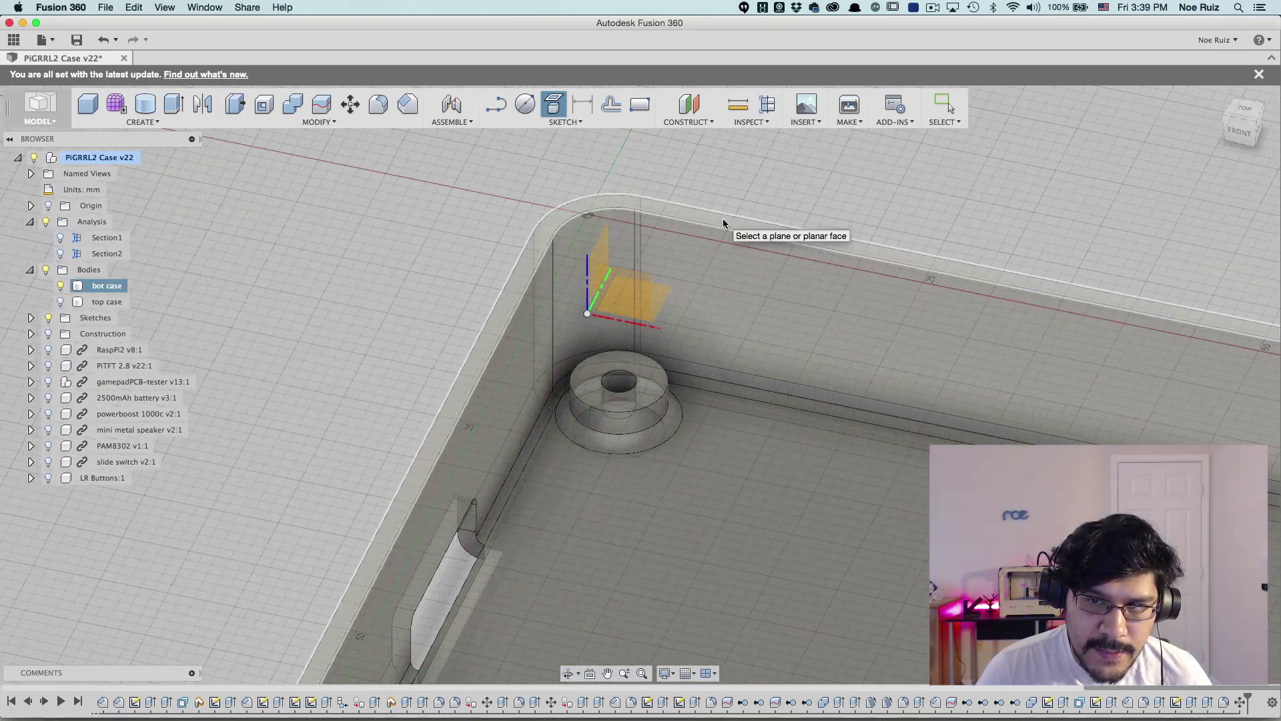
{"action": "left_click", "coordinate": [722, 218]}
- Project the bottom case's rim outline into the sketch with P (Project)
{"action": "key", "text": "p"}
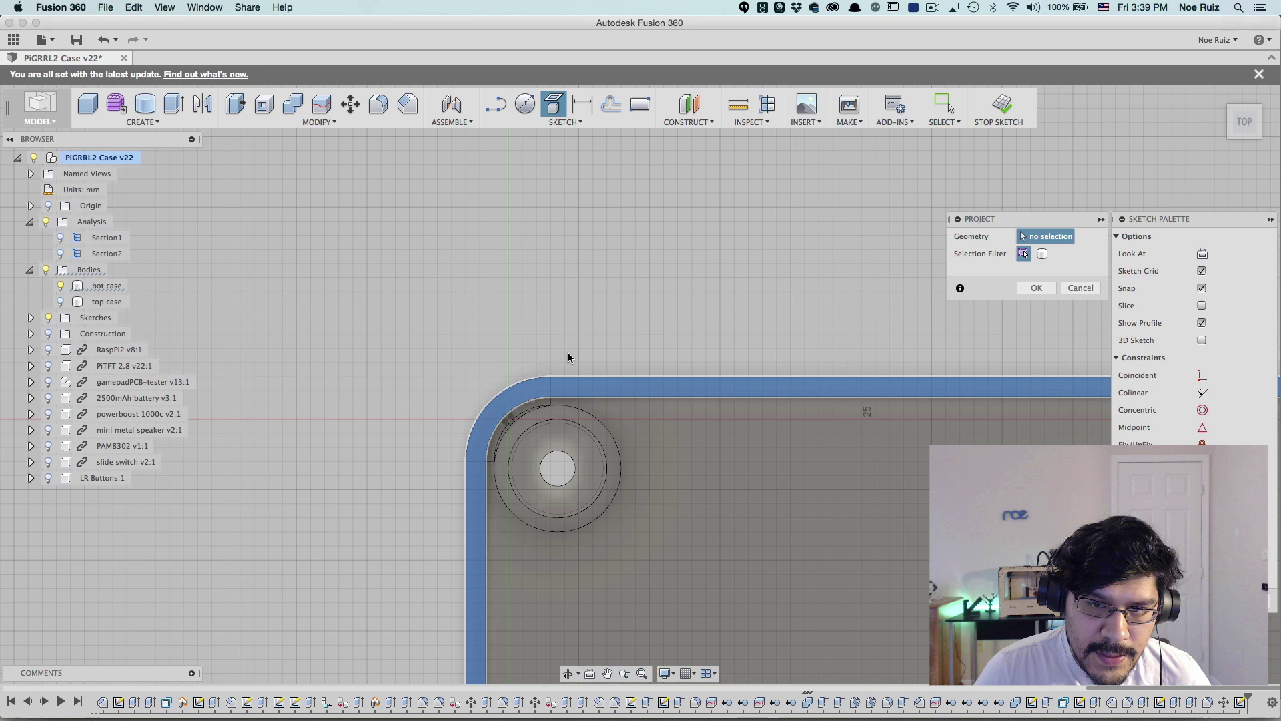
{"action": "scroll", "coordinate": [570, 307], "scroll_direction": "down", "scroll_amount": 6}
{"action": "middle_click_drag", "start_coordinate": [663, 289], "coordinate": [555, 168]}
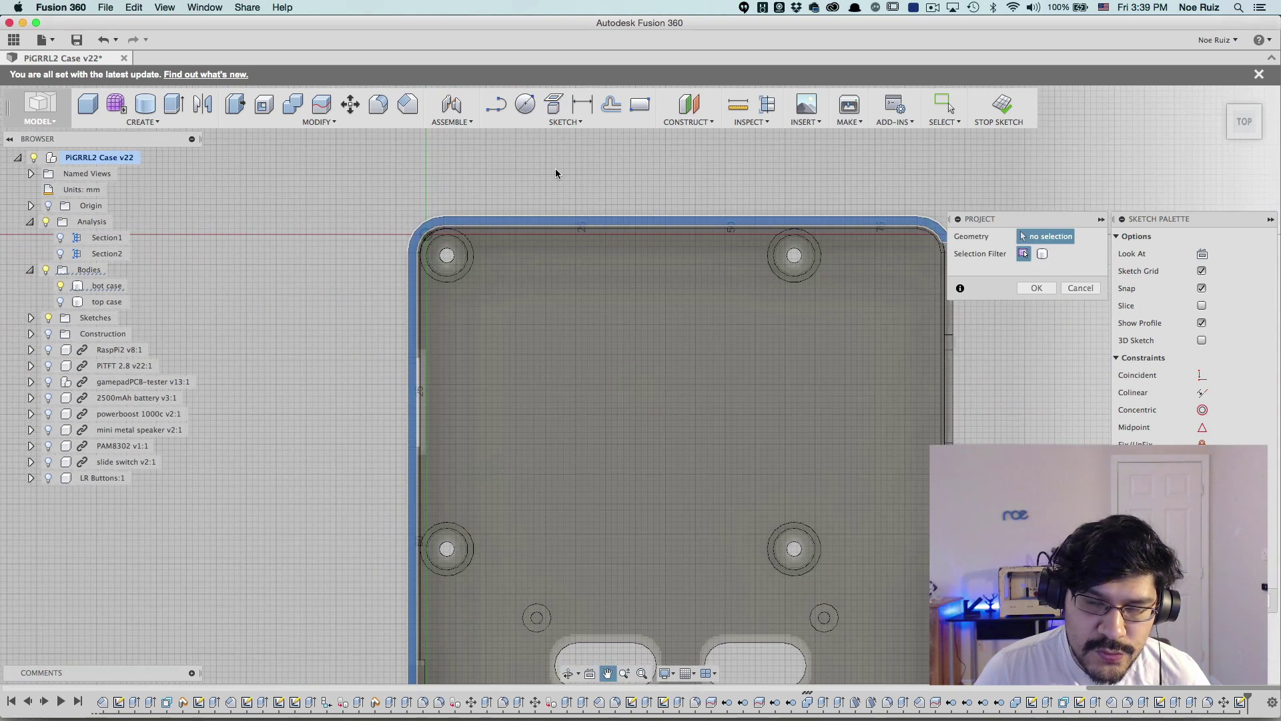
{"action": "scroll", "coordinate": [555, 169], "scroll_direction": "down", "scroll_amount": 2}
{"action": "left_click", "coordinate": [1042, 287]}
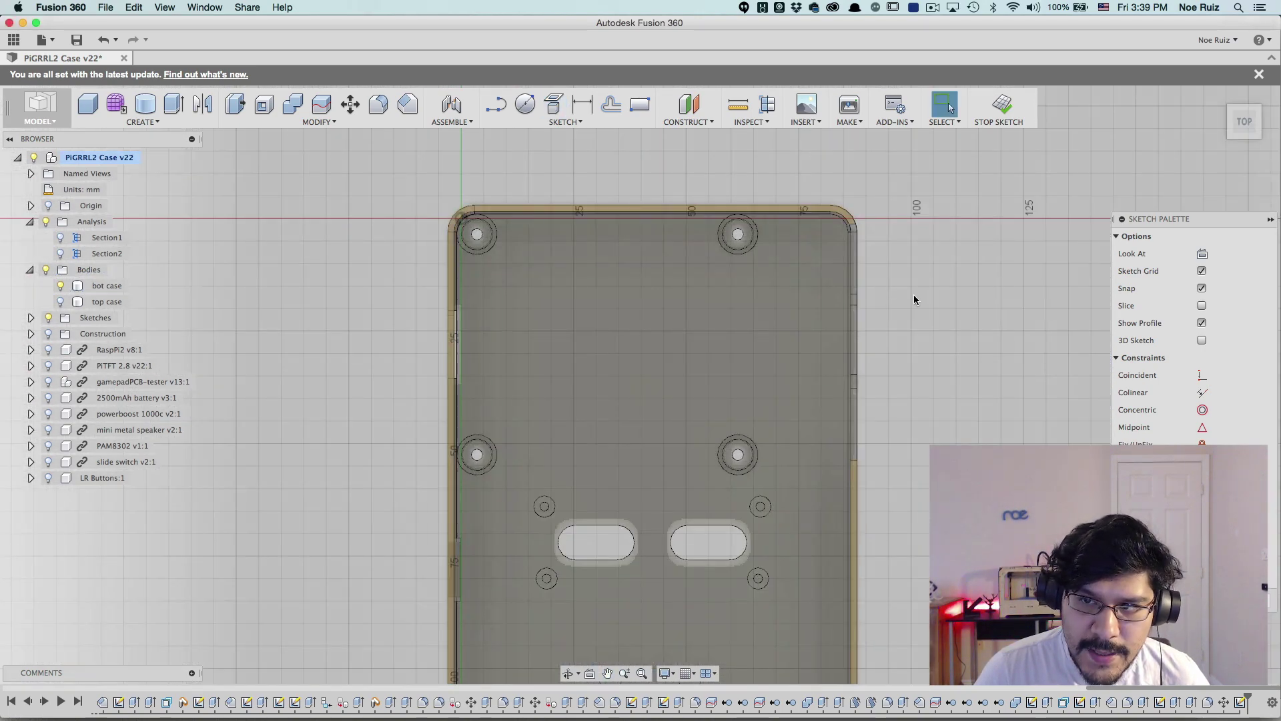
- Orbit and zoom around the case to check the projected rim outline
{"action": "scroll", "coordinate": [910, 307], "scroll_direction": "up", "scroll_amount": 2}
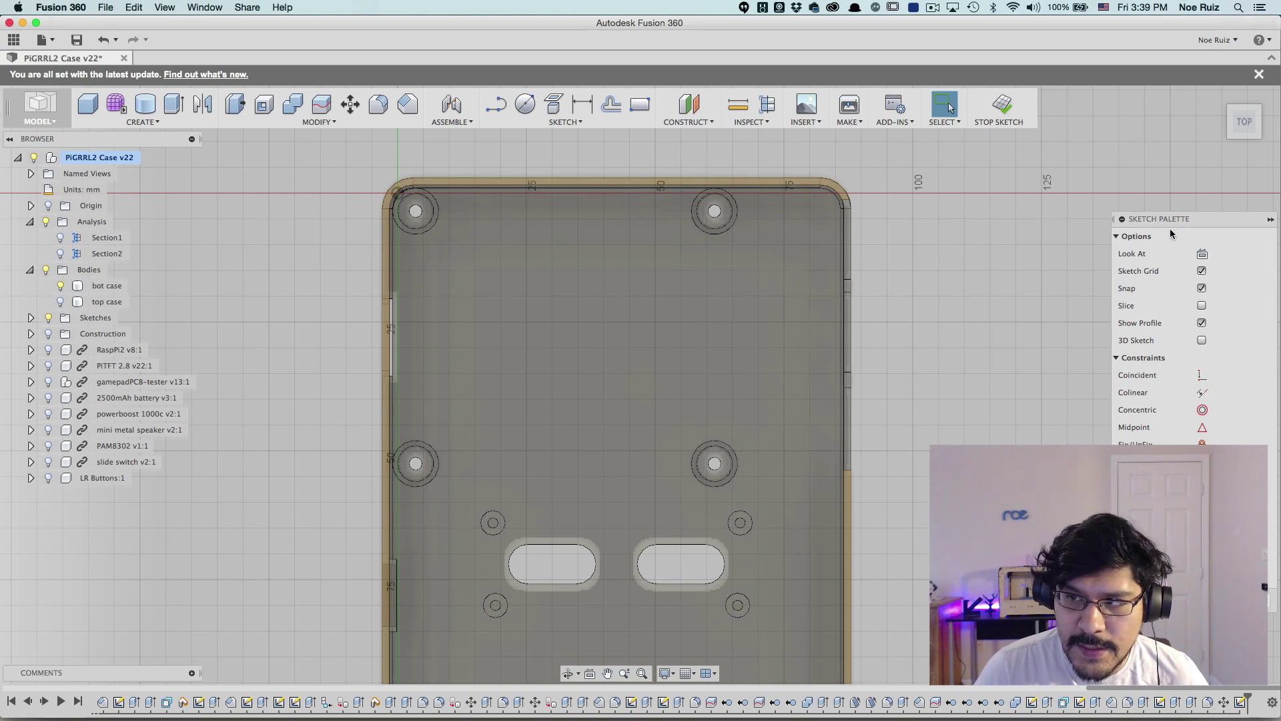
{"action": "mouse_move", "coordinate": [910, 315]}
{"action": "middle_mouse_down", "text": "shift"}
{"action": "mouse_move", "coordinate": [948, 400]}
{"action": "mouse_move", "coordinate": [944, 429]}
{"action": "middle_mouse_up", "text": "shift"}
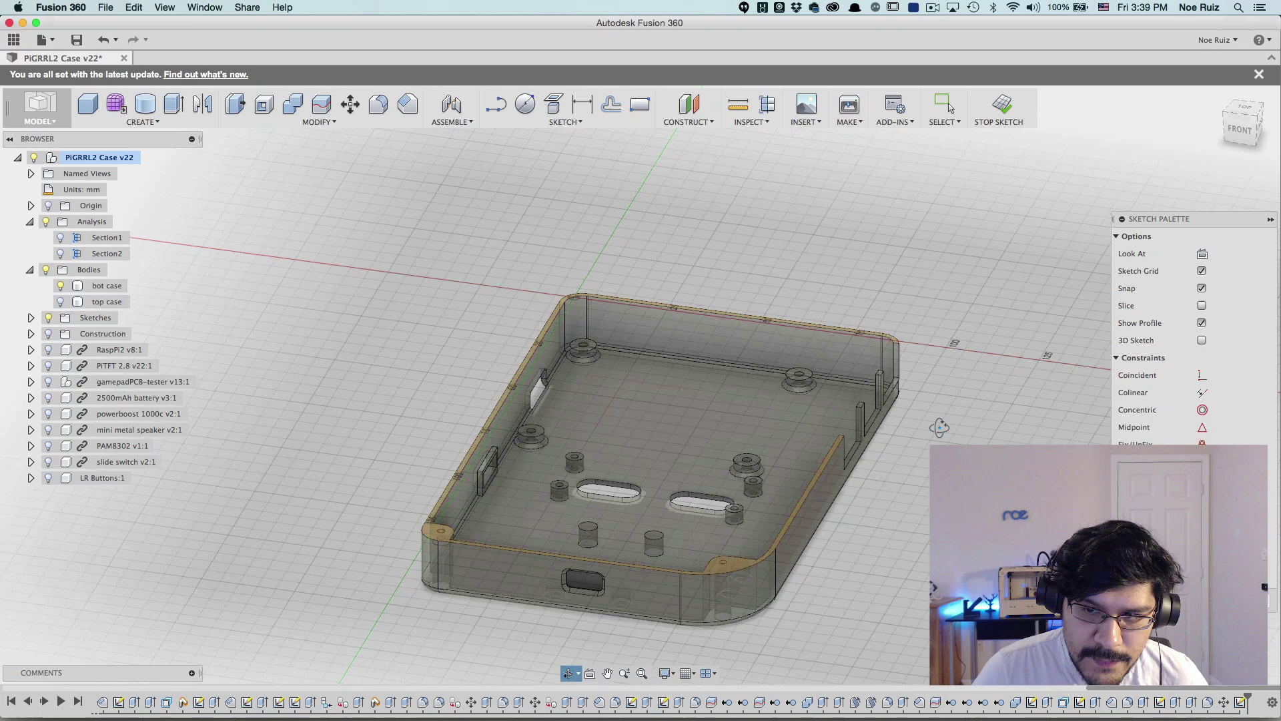
{"action": "scroll", "coordinate": [943, 429], "scroll_direction": "up", "scroll_amount": 5}
{"action": "scroll", "coordinate": [992, 337], "scroll_direction": "up", "scroll_amount": 5}
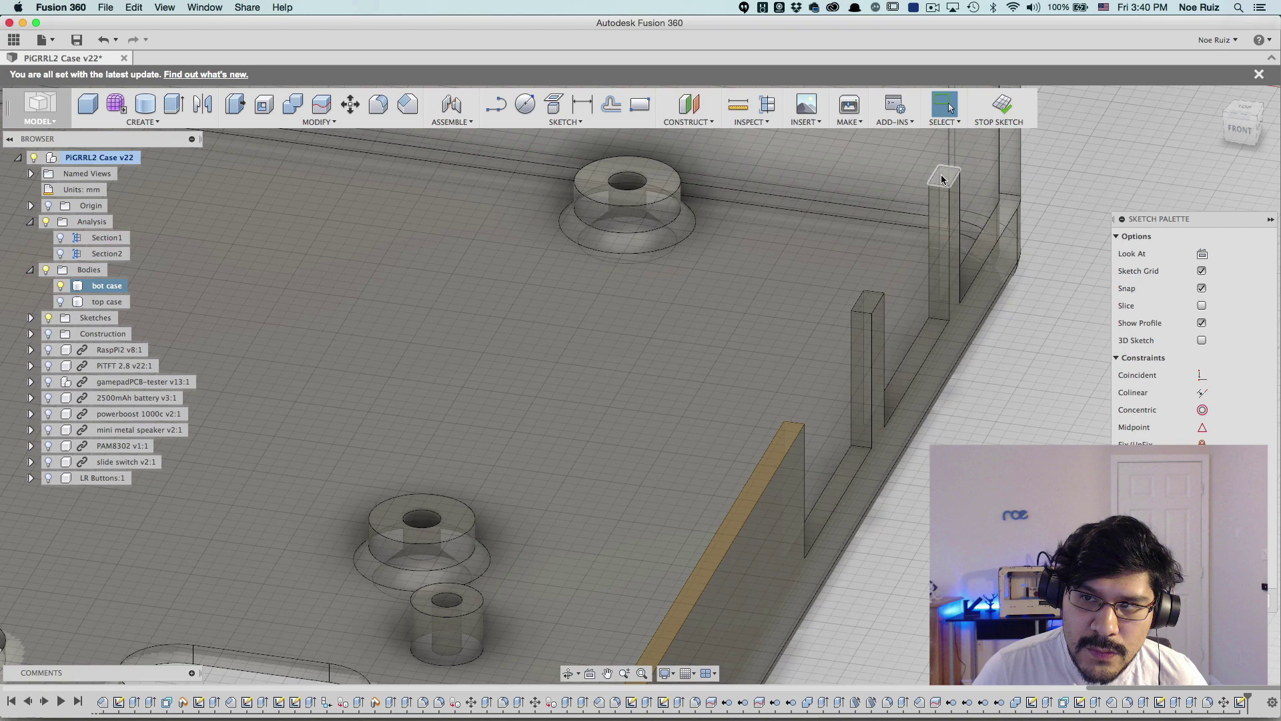
{"action": "scroll", "coordinate": [870, 302], "scroll_direction": "down", "scroll_amount": 6}
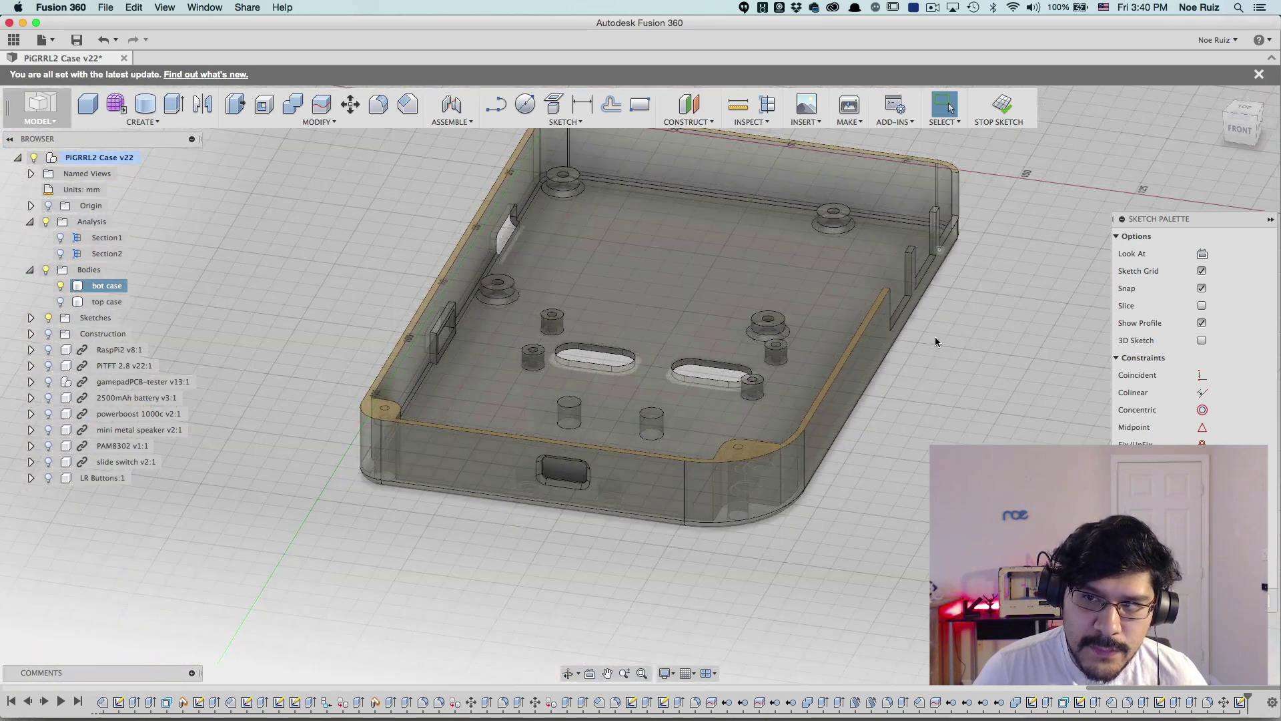
{"action": "middle_click_drag", "start_coordinate": [934, 336], "coordinate": [981, 358], "text": "shift"}
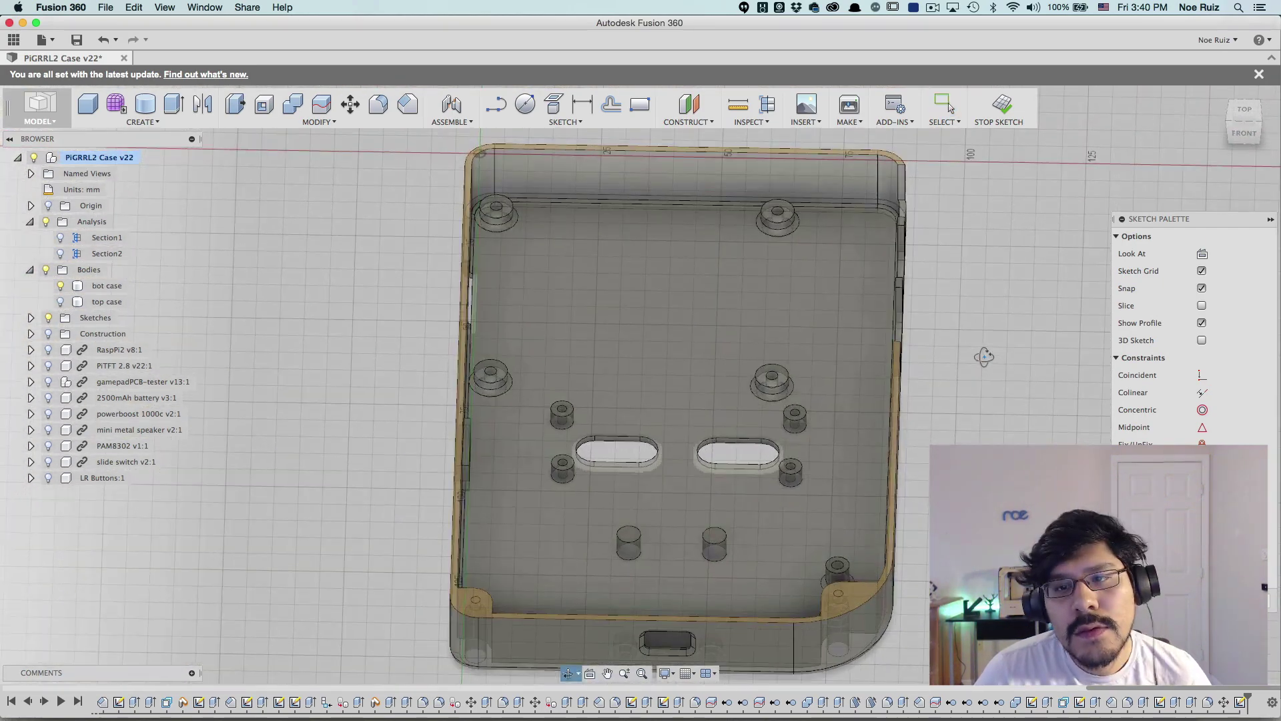
{"action": "middle_click_drag", "start_coordinate": [1140, 146], "coordinate": [950, 432], "text": "shift"}
{"action": "scroll", "coordinate": [865, 181], "scroll_direction": "up", "scroll_amount": 3}
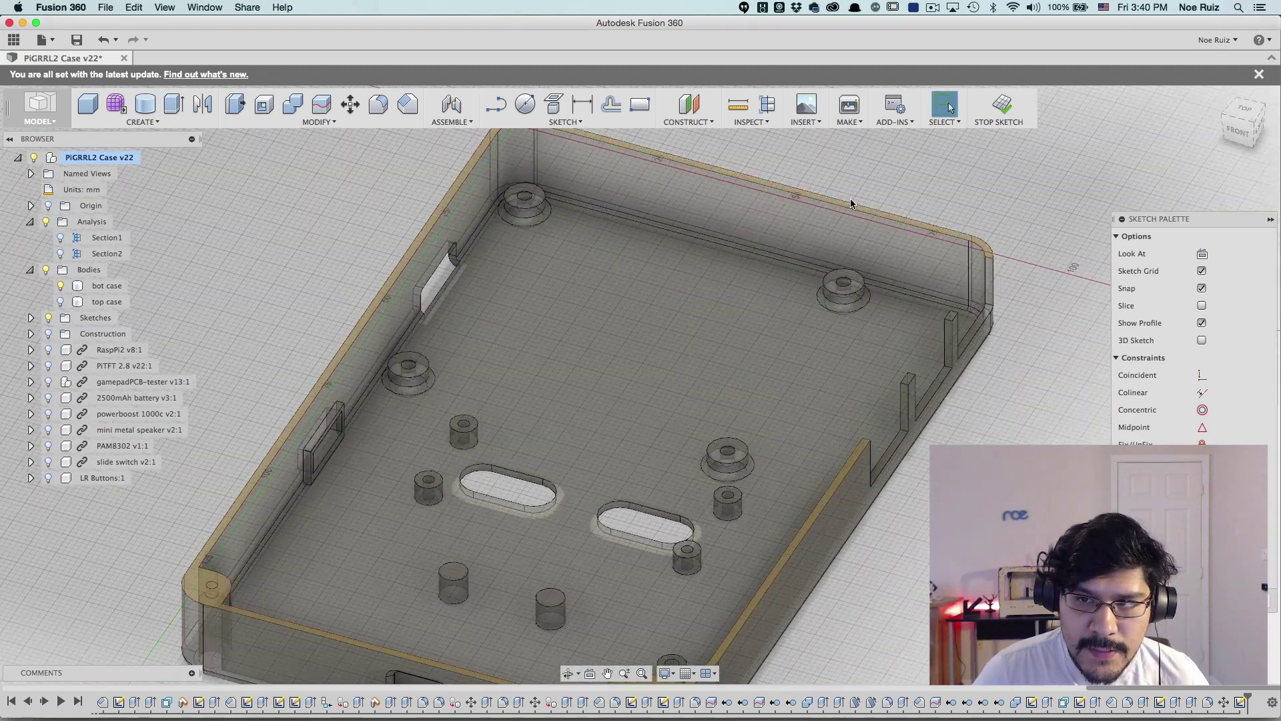
{"action": "scroll", "coordinate": [831, 203], "scroll_direction": "down", "scroll_amount": 5}
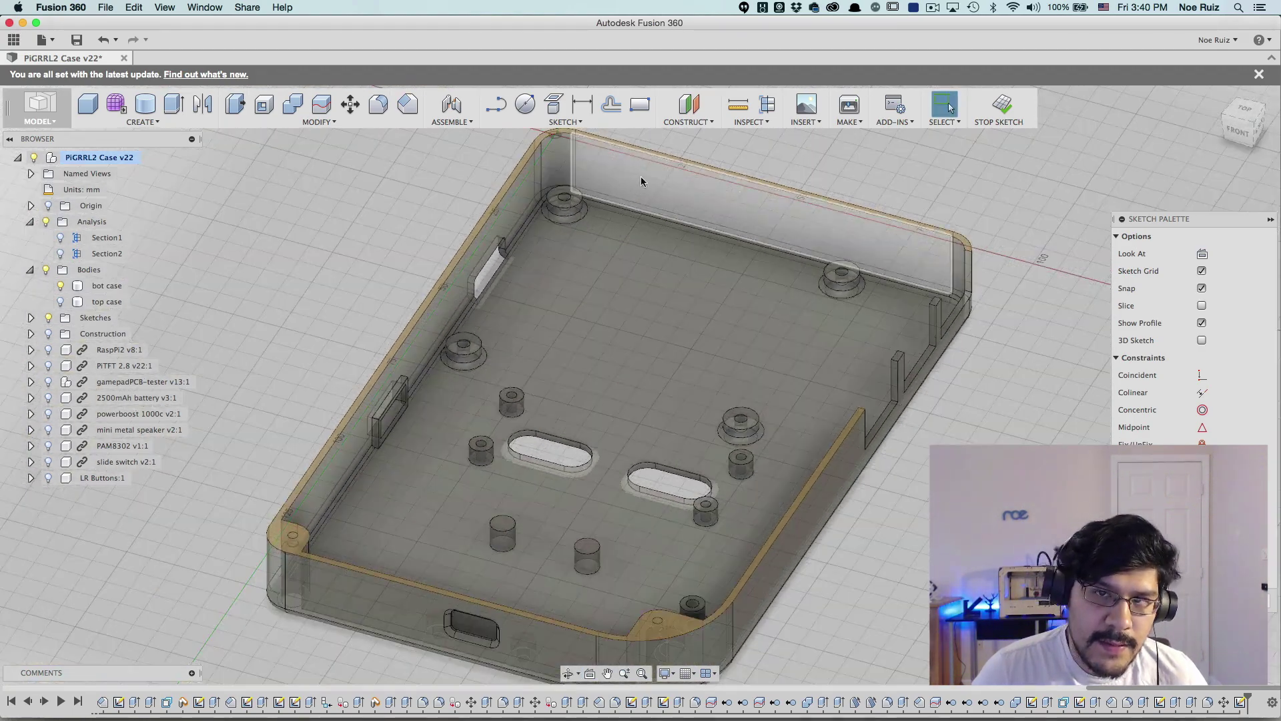
{"action": "scroll", "coordinate": [415, 181], "scroll_direction": "up", "scroll_amount": 2}
{"action": "middle_click_drag", "start_coordinate": [414, 180], "coordinate": [382, 245]}
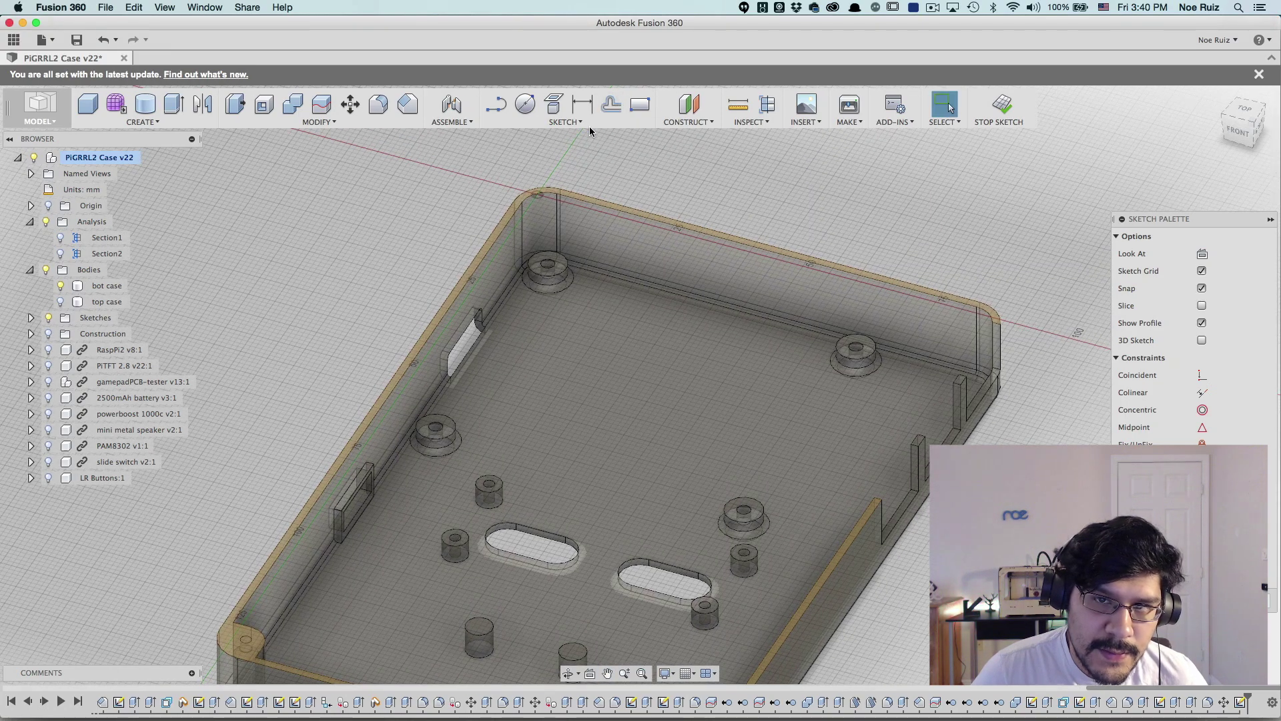
- Offset the projected rim outline by 1 mm
{"action": "left_click", "coordinate": [573, 123]}
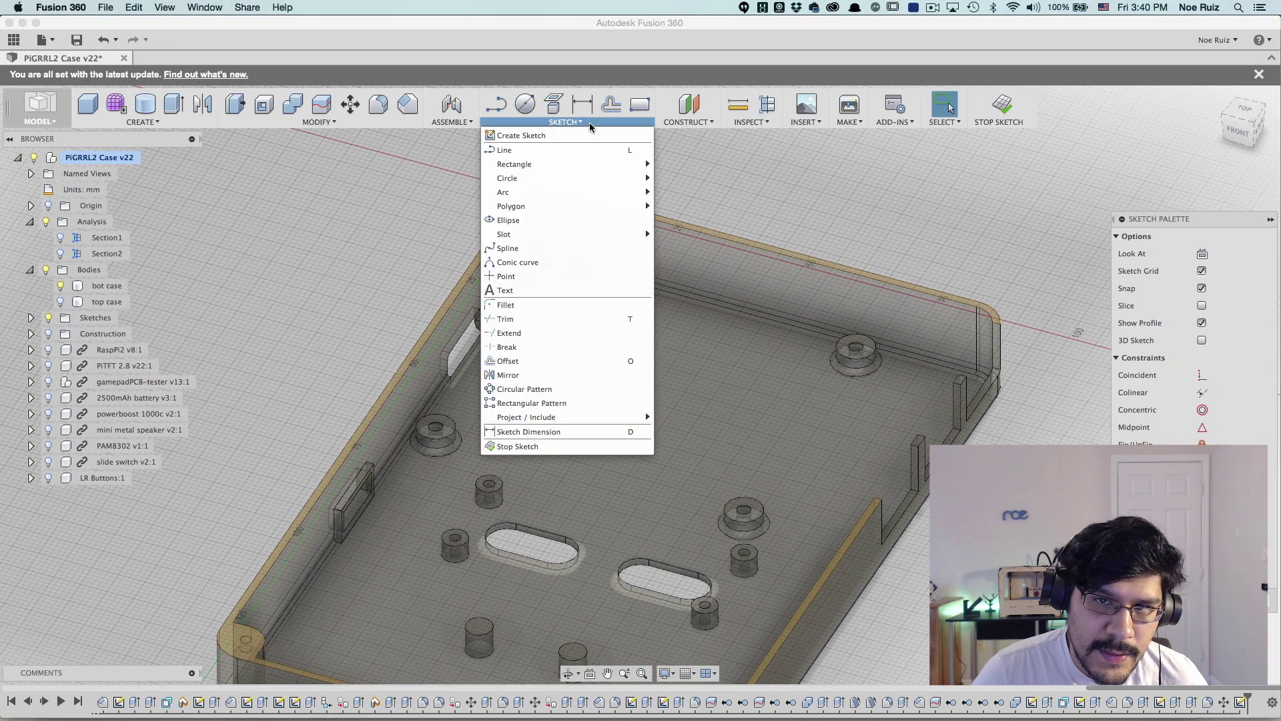
{"action": "left_click", "coordinate": [506, 362]}
{"action": "scroll", "coordinate": [493, 227], "scroll_direction": "up", "scroll_amount": 5}
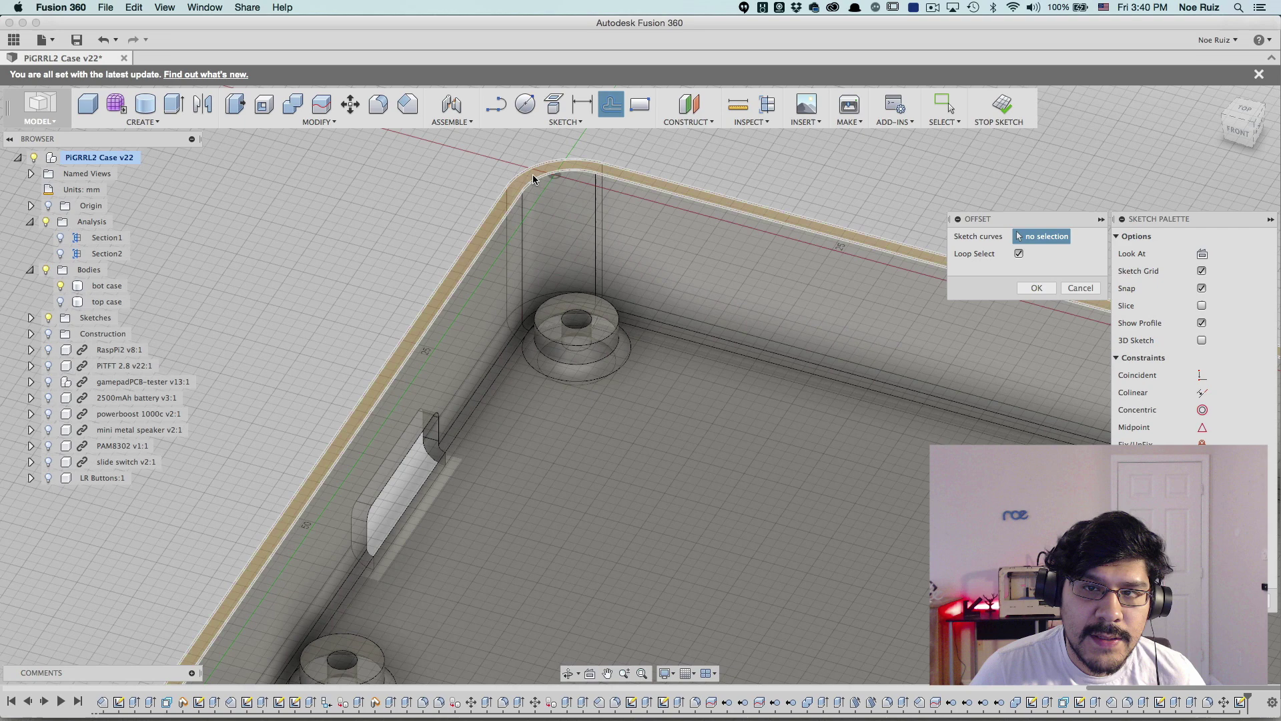
{"action": "scroll", "coordinate": [667, 171], "scroll_direction": "up", "scroll_amount": 3}
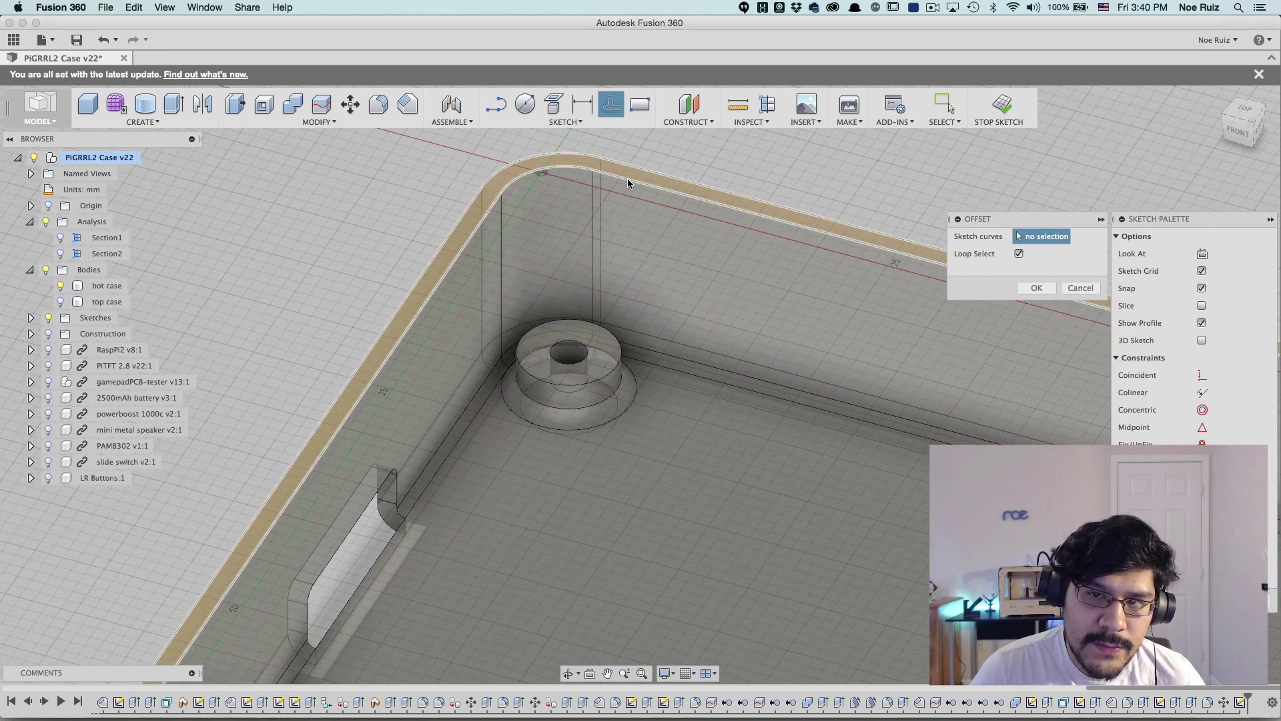
{"action": "left_click", "coordinate": [627, 177]}
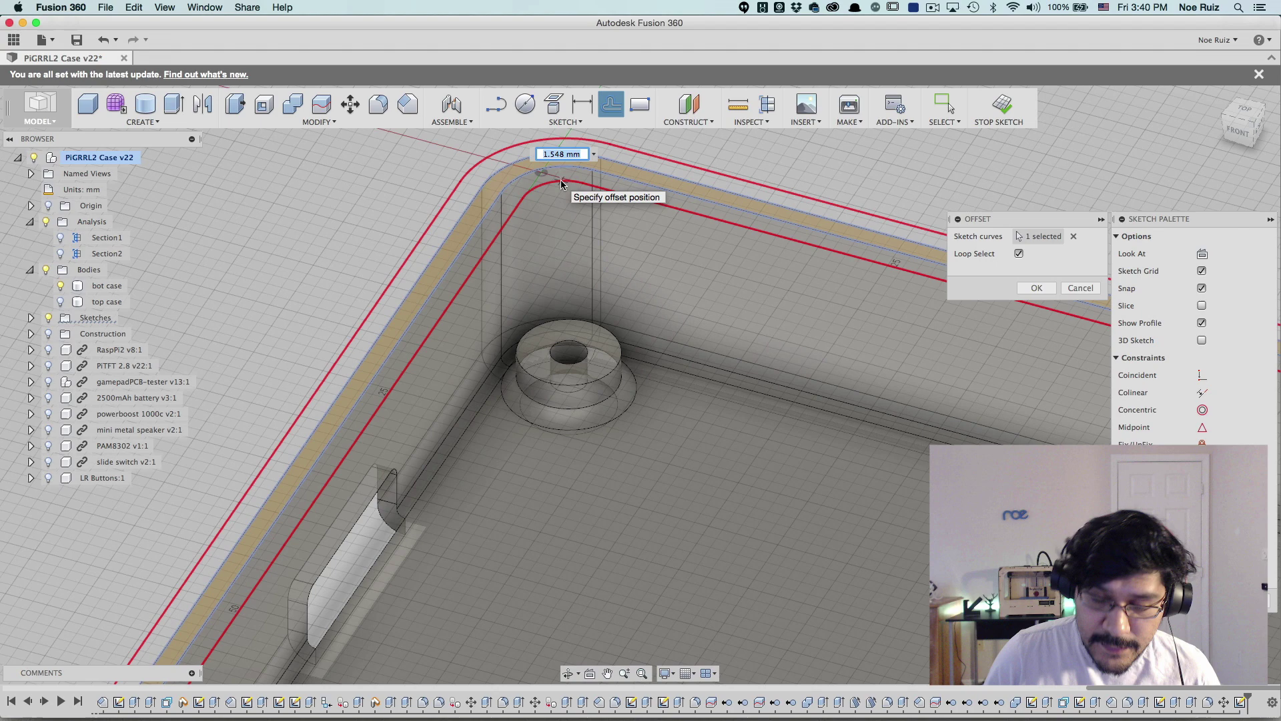
{"action": "type", "text": "1"}
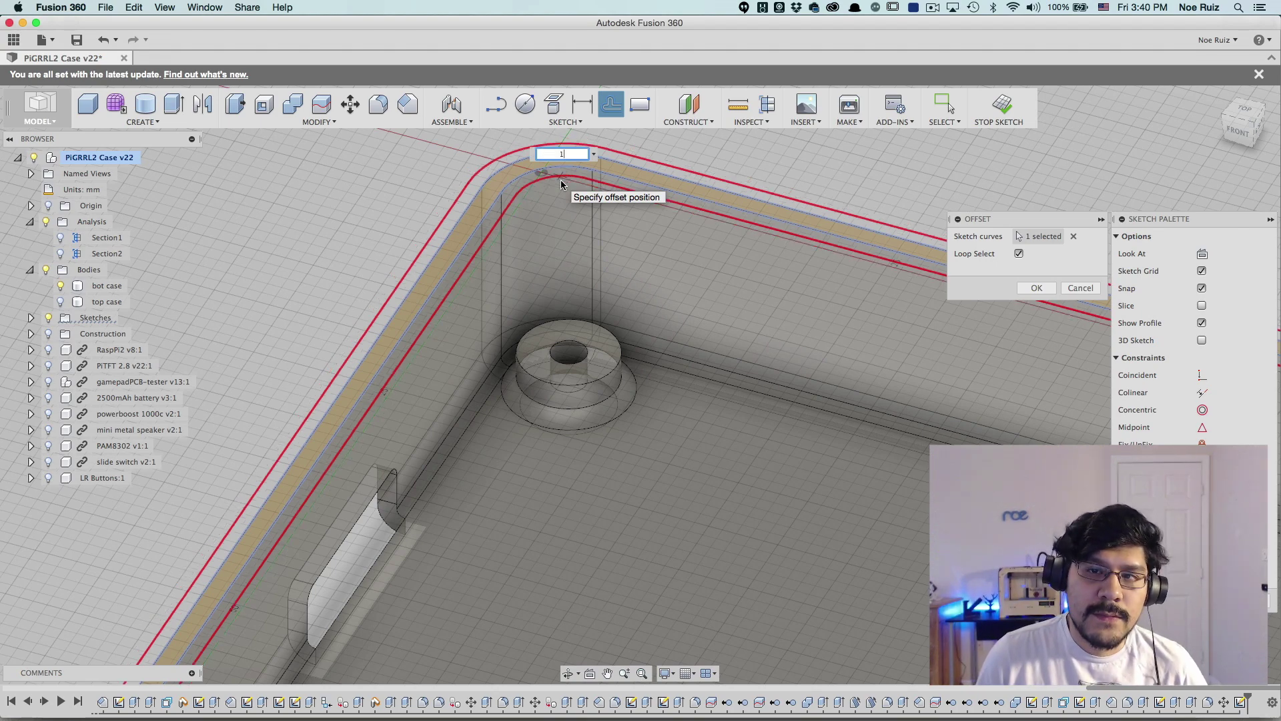
{"action": "key", "text": "Return"}
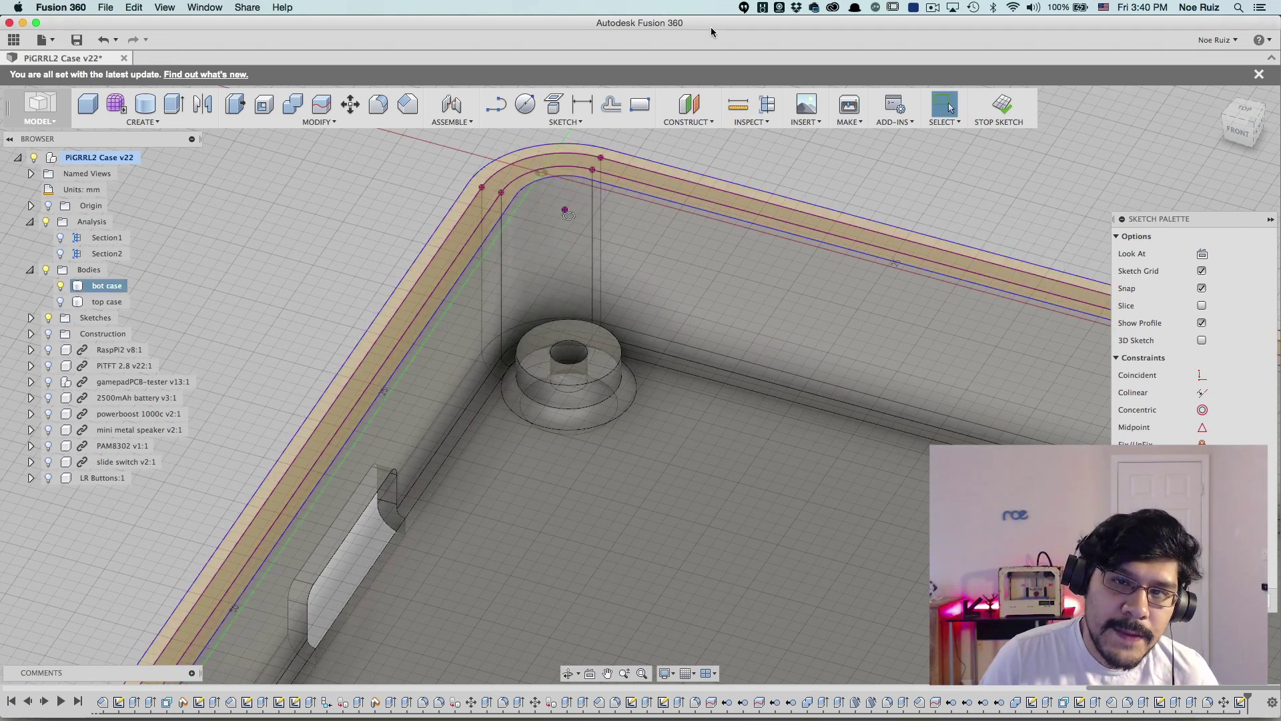
- Hide the top case and bot case bodies and view the sketch from the top
{"action": "scroll", "coordinate": [647, 315], "scroll_direction": "down", "scroll_amount": 3}
{"action": "left_click", "coordinate": [401, 234]}
{"action": "scroll", "coordinate": [471, 237], "scroll_direction": "up", "scroll_amount": 7}
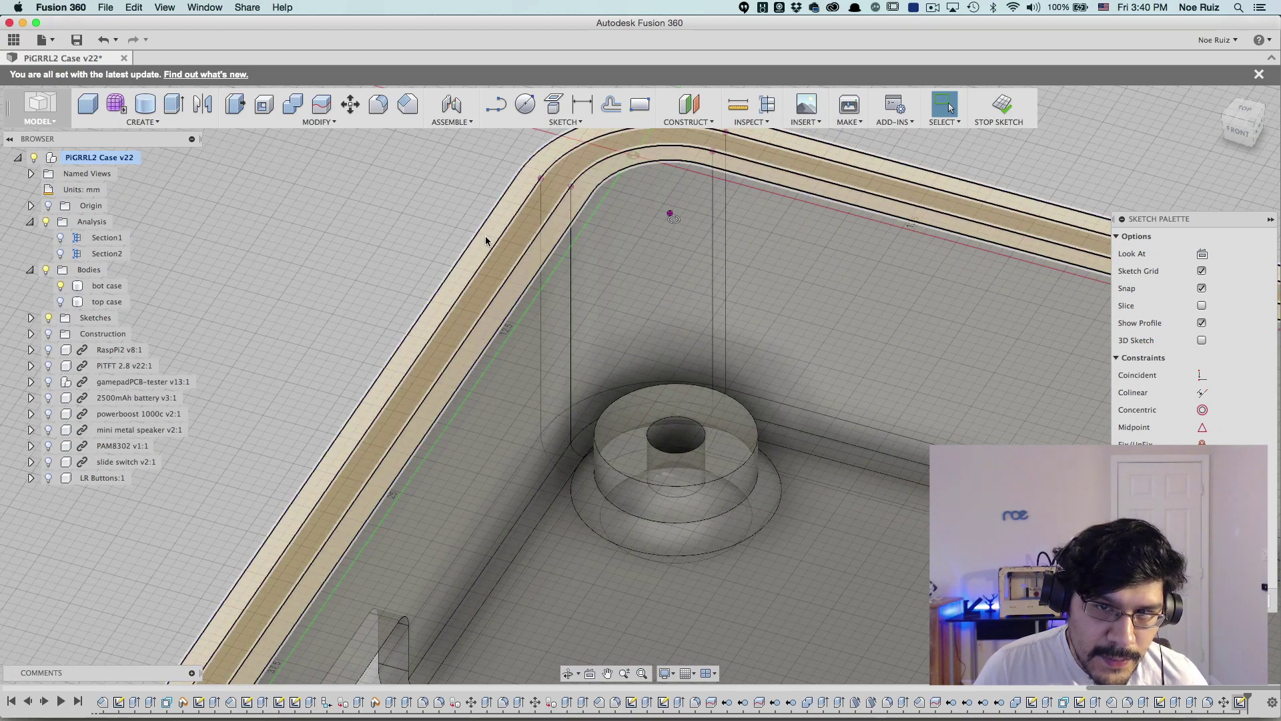
{"action": "scroll", "coordinate": [520, 241], "scroll_direction": "down", "scroll_amount": 5}
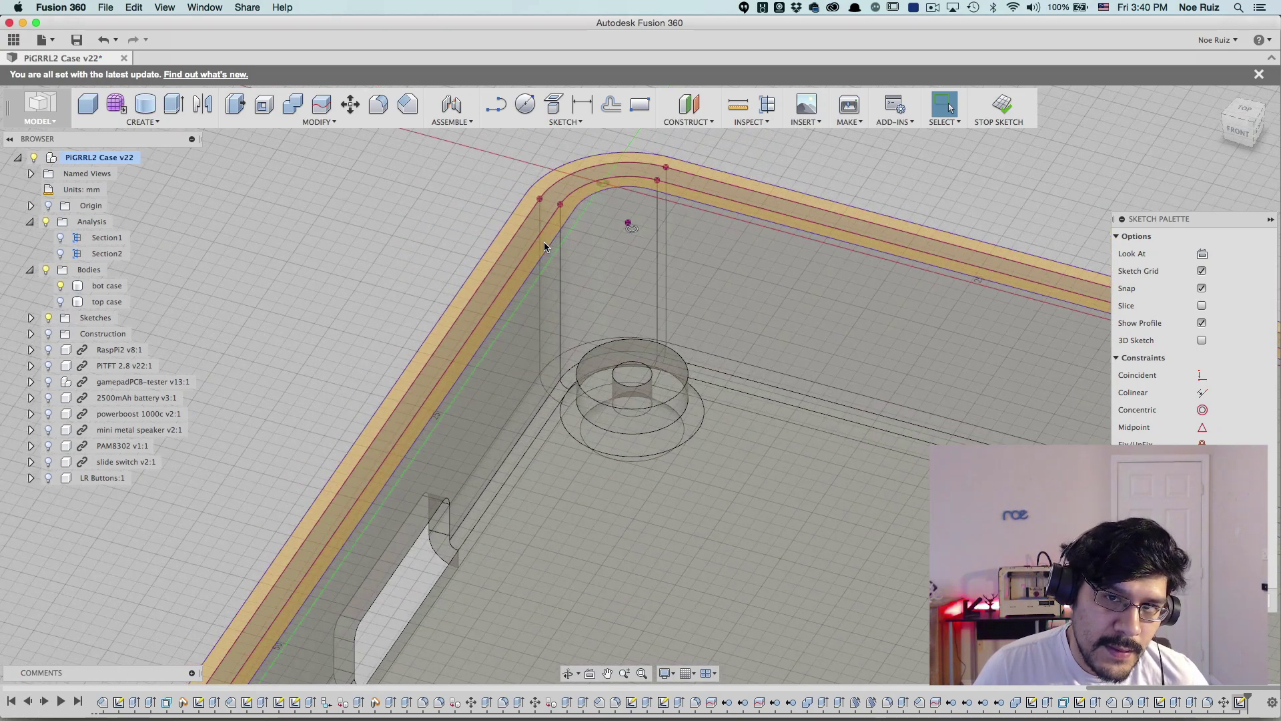
{"action": "middle_click_drag", "start_coordinate": [544, 246], "coordinate": [386, 309], "text": "shift"}
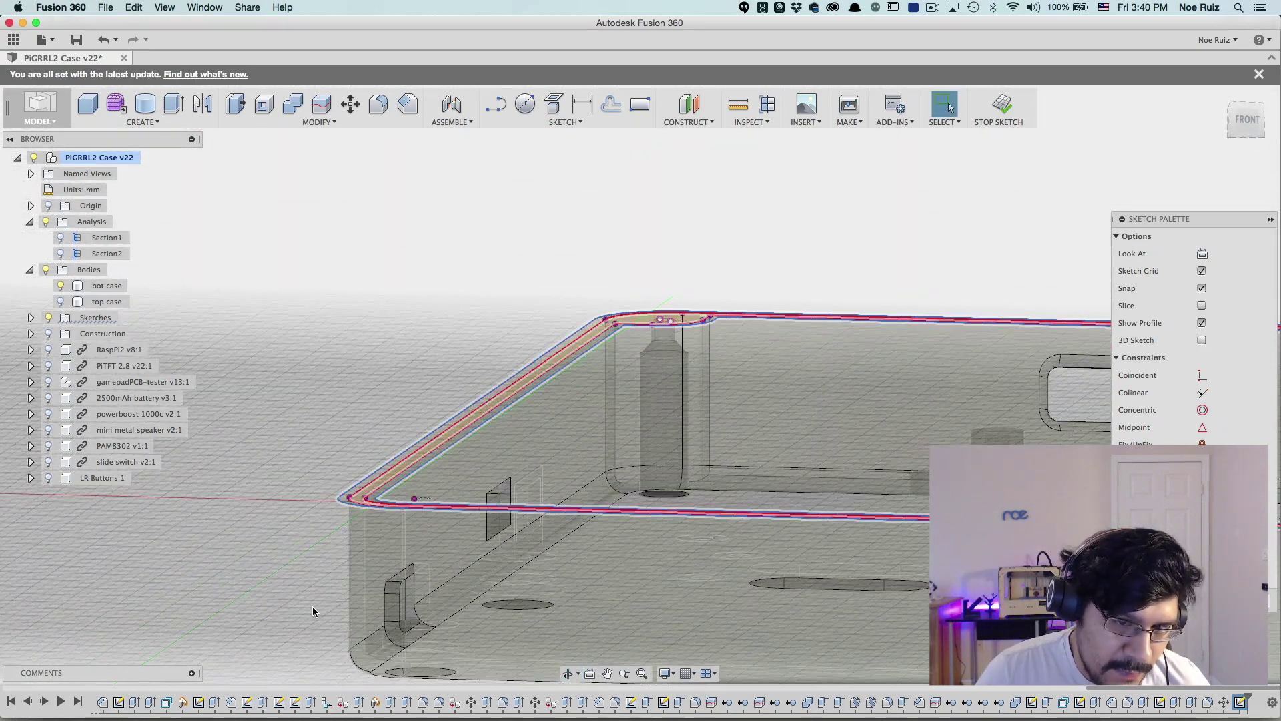
{"action": "left_click", "coordinate": [344, 427]}
{"action": "middle_click_drag", "start_coordinate": [393, 257], "coordinate": [407, 361], "text": "shift"}
{"action": "scroll", "coordinate": [207, 316], "scroll_direction": "down", "scroll_amount": 3}
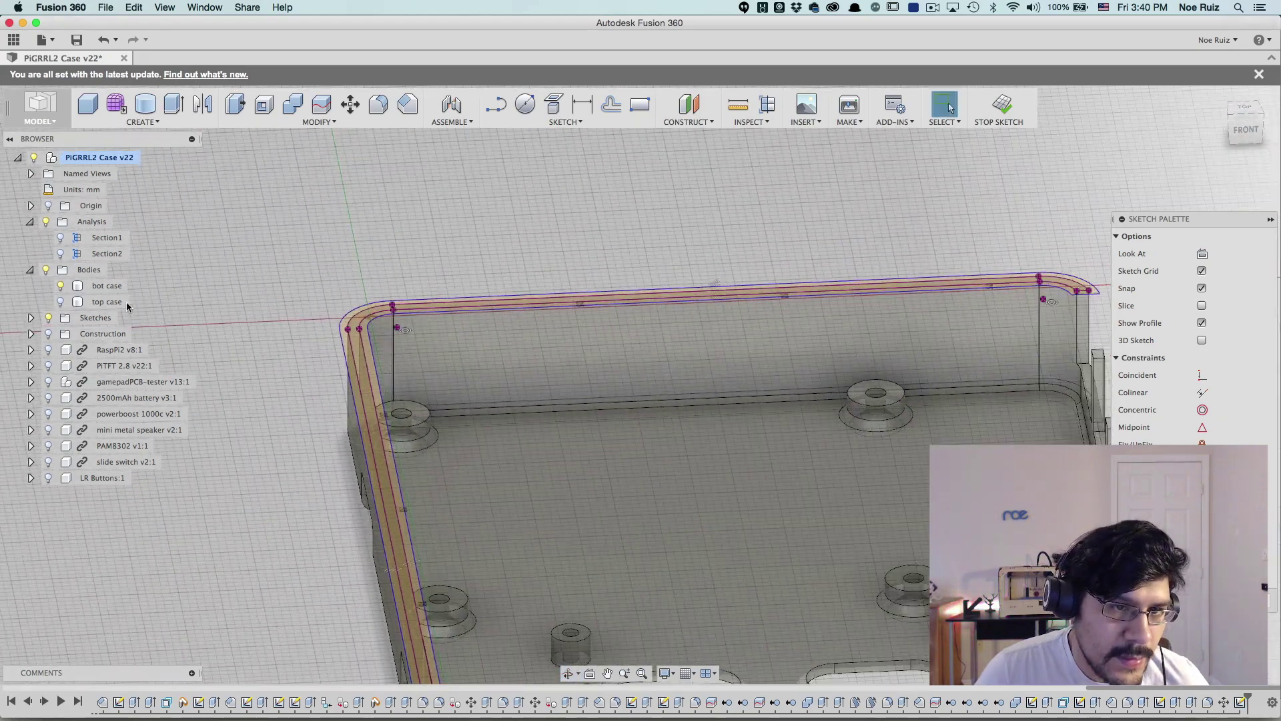
{"action": "left_click", "coordinate": [60, 301]}
{"action": "left_click", "coordinate": [60, 286]}
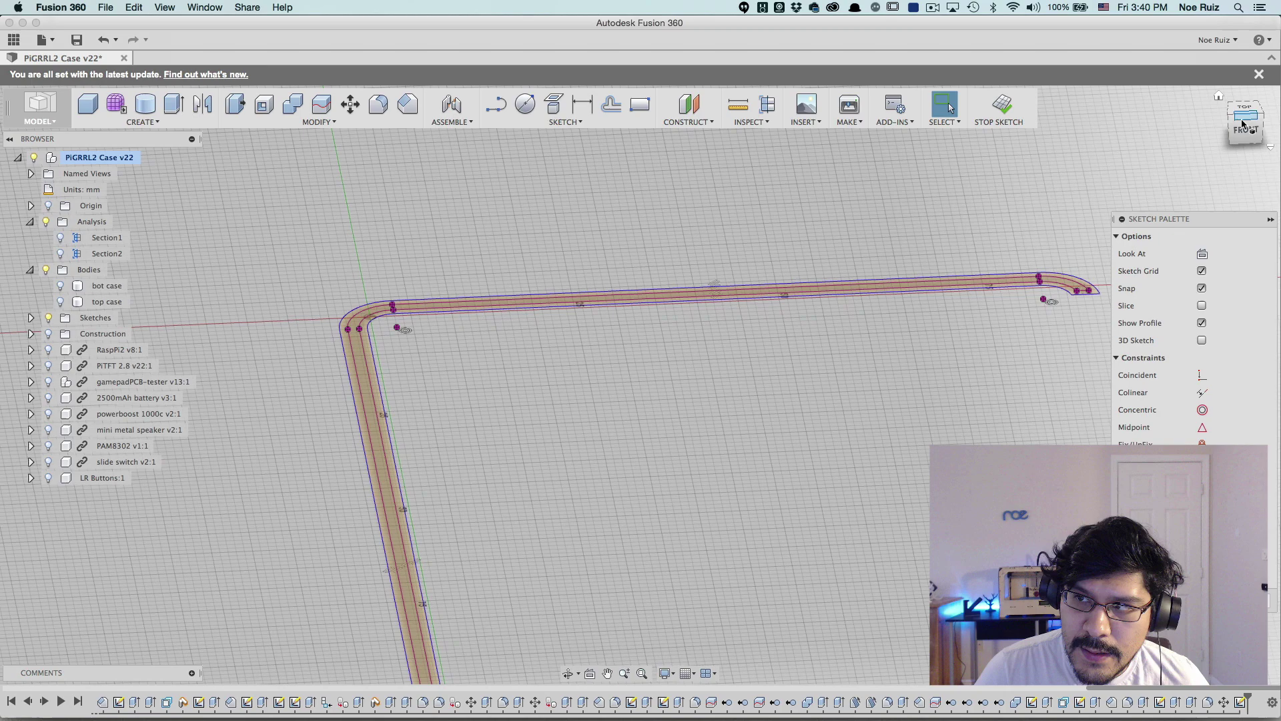
{"action": "left_click", "coordinate": [1246, 109]}
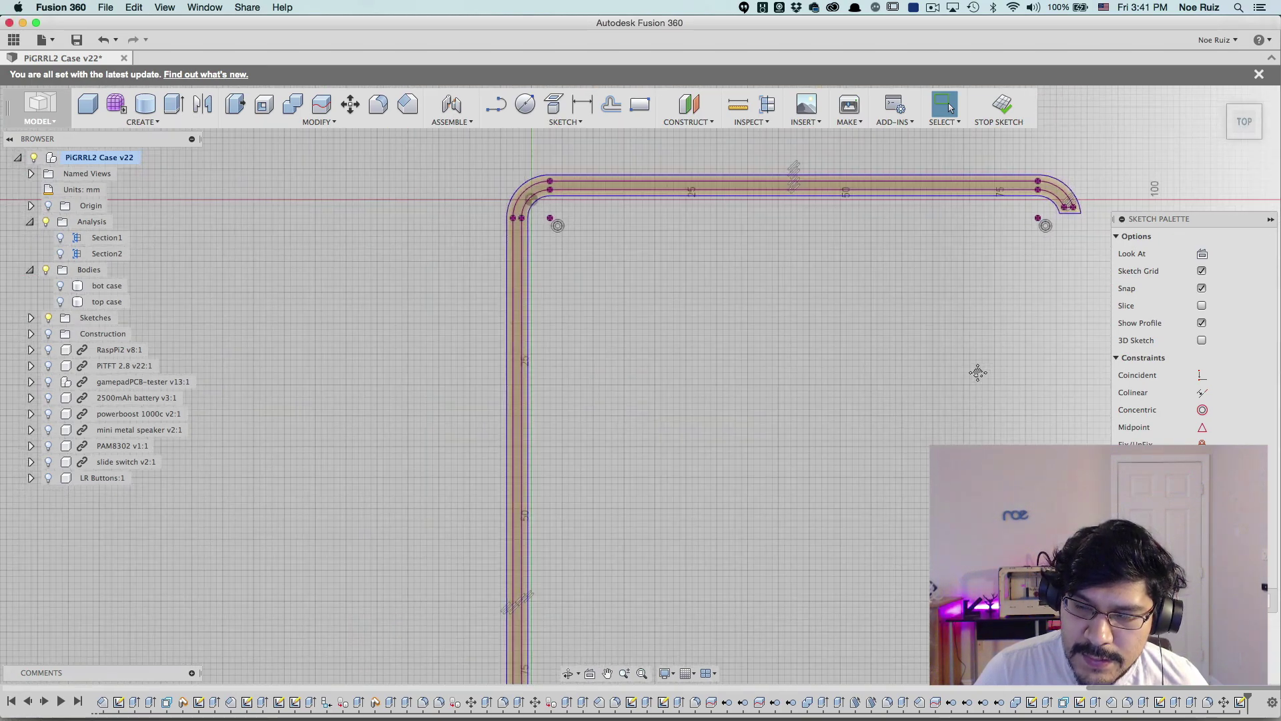
- Delete the outer offset arc at the right corner
{"action": "scroll", "coordinate": [773, 408], "scroll_direction": "up", "scroll_amount": 10}
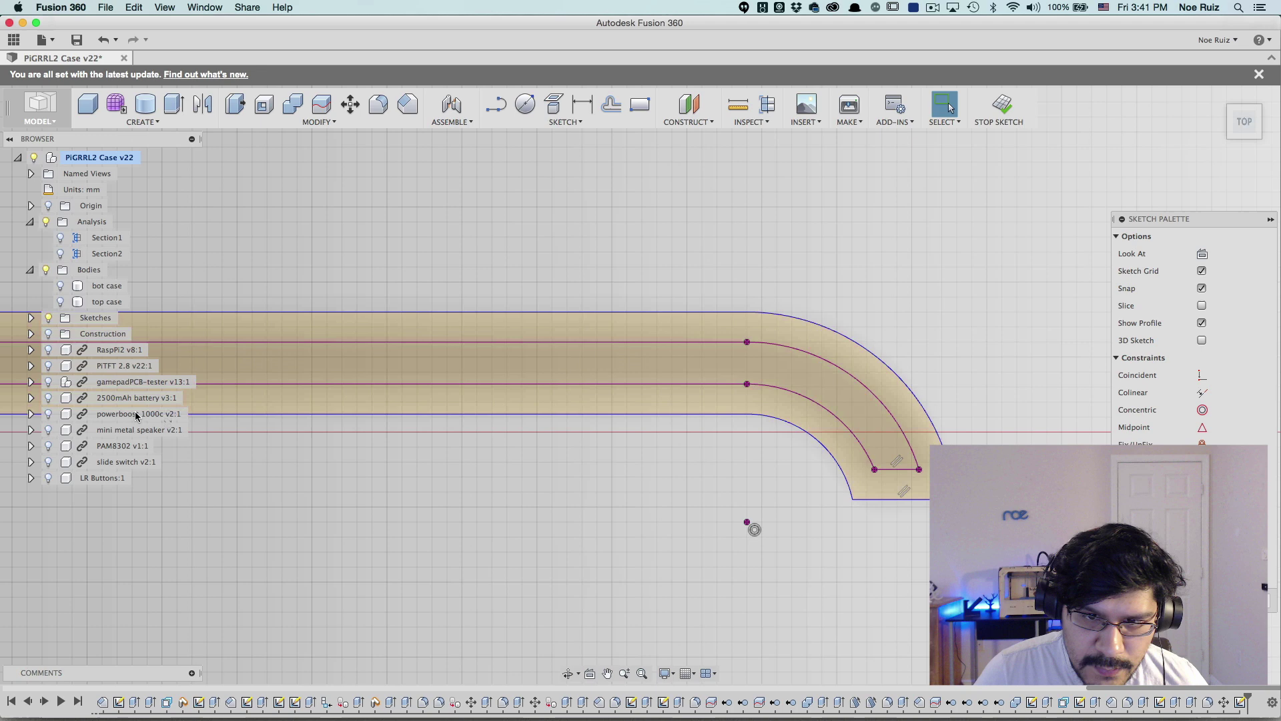
{"action": "left_click", "coordinate": [935, 431]}
{"action": "key", "text": "Delete"}
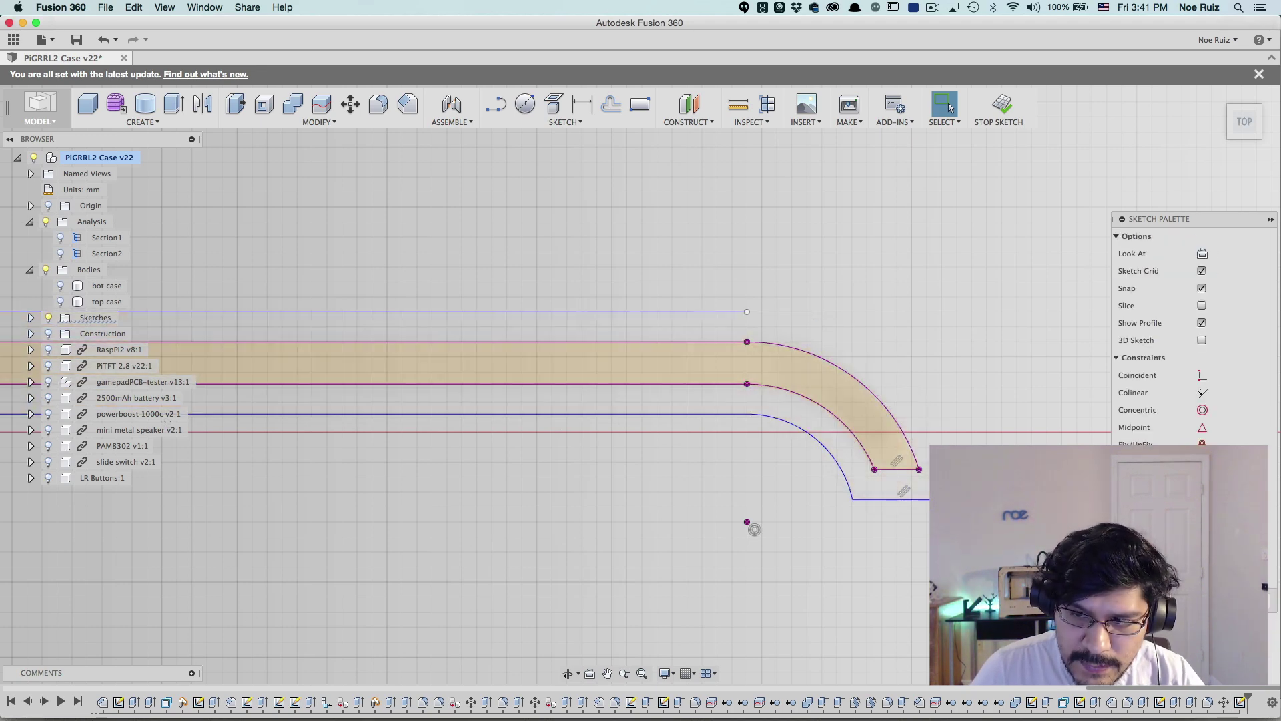
{"action": "scroll", "coordinate": [864, 471], "scroll_direction": "down", "scroll_amount": 5}
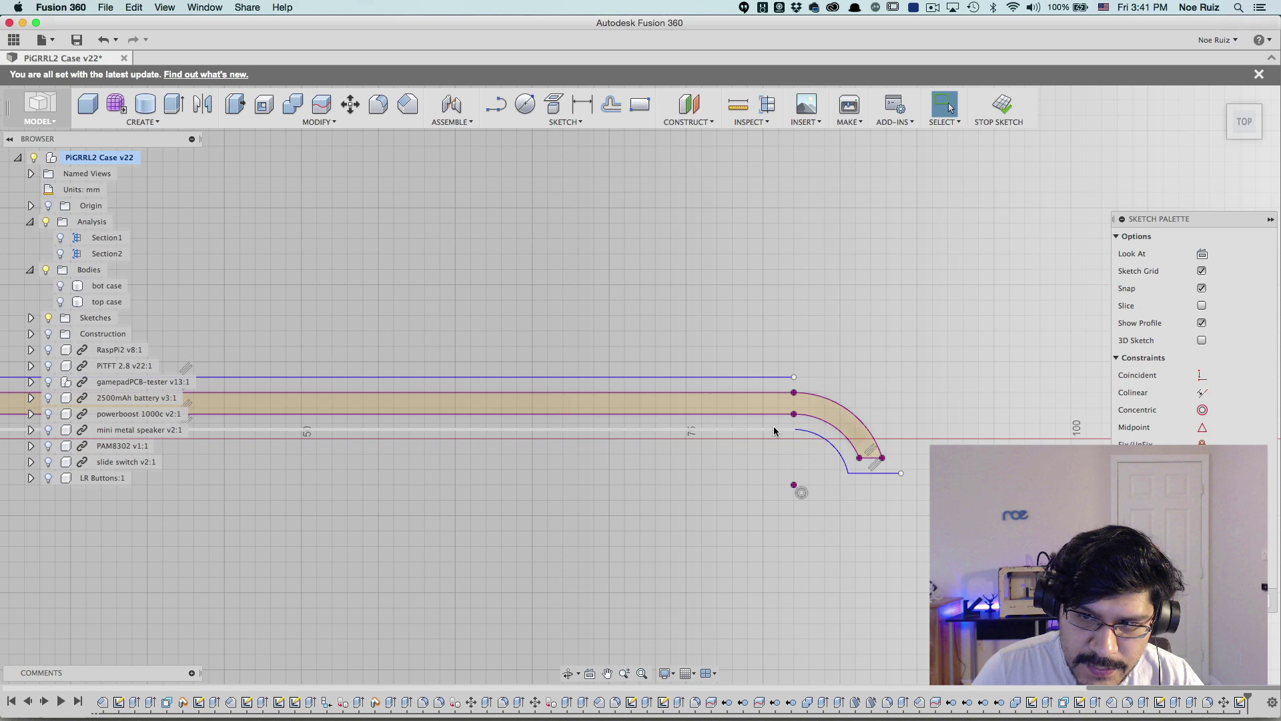
{"action": "middle_click_drag", "start_coordinate": [896, 293], "coordinate": [973, 143]}
{"action": "middle_click_drag", "start_coordinate": [900, 479], "coordinate": [898, 210]}
{"action": "scroll", "coordinate": [877, 454], "scroll_direction": "down", "scroll_amount": 5}
- At the top-right corner, delete the lower outer line, short closing line, outer arc and outer straight line
{"action": "middle_click_drag", "start_coordinate": [1010, 261], "coordinate": [899, 436]}
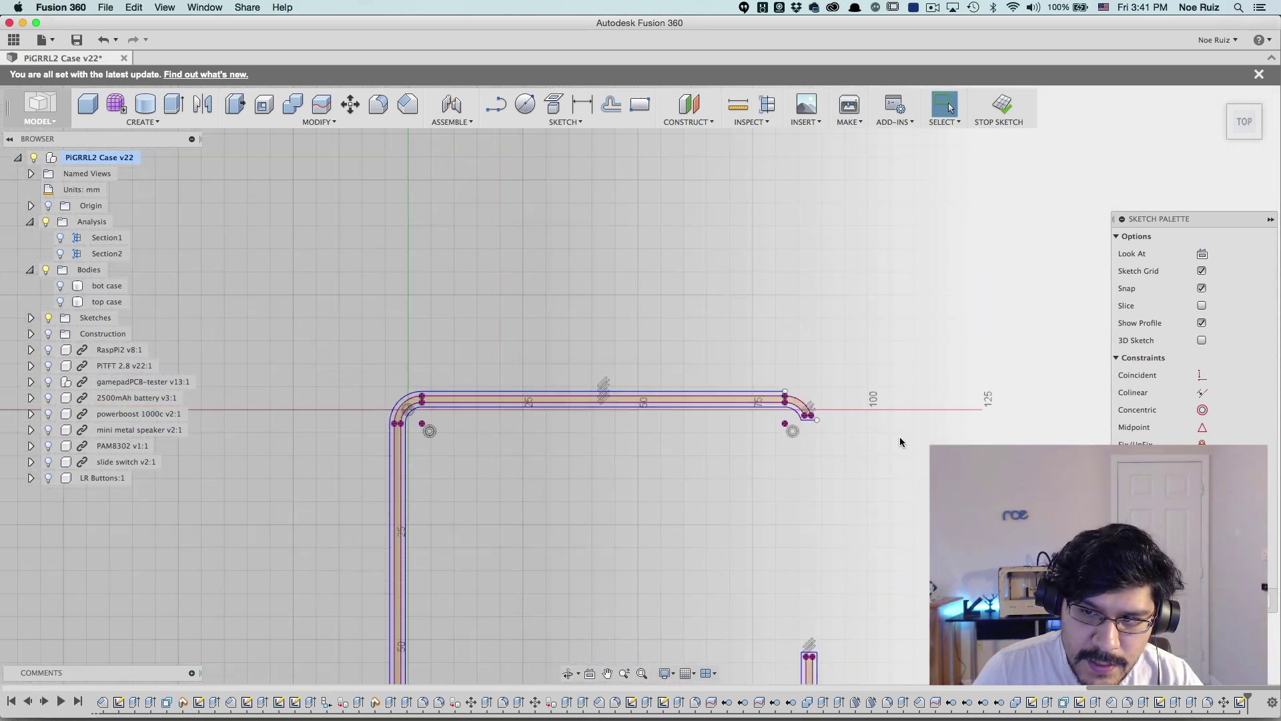
{"action": "scroll", "coordinate": [819, 411], "scroll_direction": "up", "scroll_amount": 6}
{"action": "scroll", "coordinate": [758, 435], "scroll_direction": "up", "scroll_amount": 2}
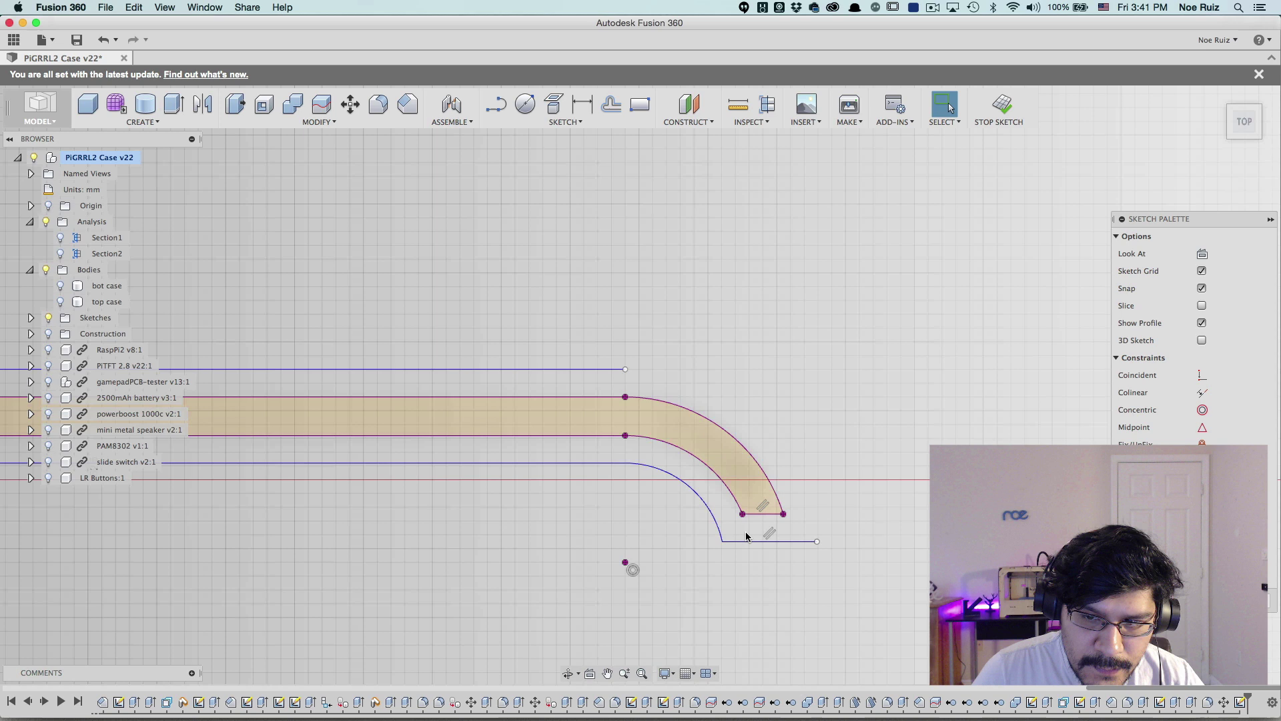
{"action": "left_click", "coordinate": [768, 541]}
{"action": "key", "text": "Delete"}
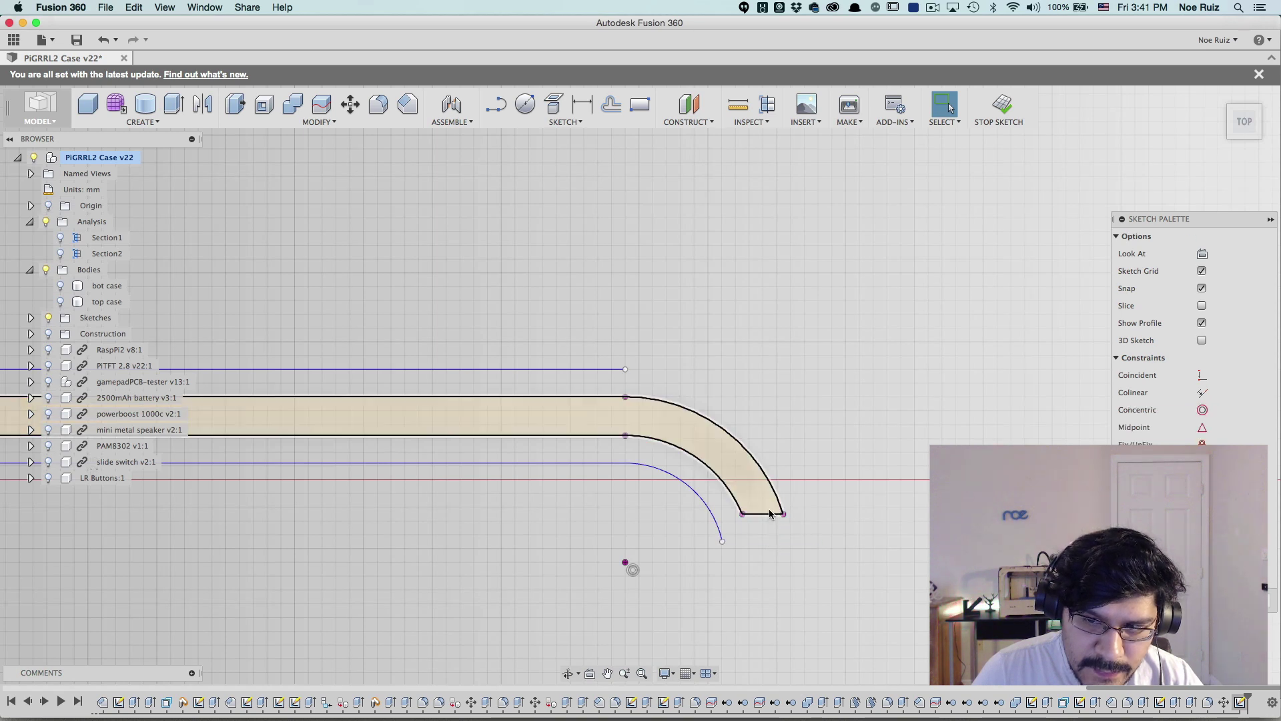
{"action": "left_click", "coordinate": [768, 514]}
{"action": "key", "text": "Delete"}
{"action": "left_click", "coordinate": [771, 486]}
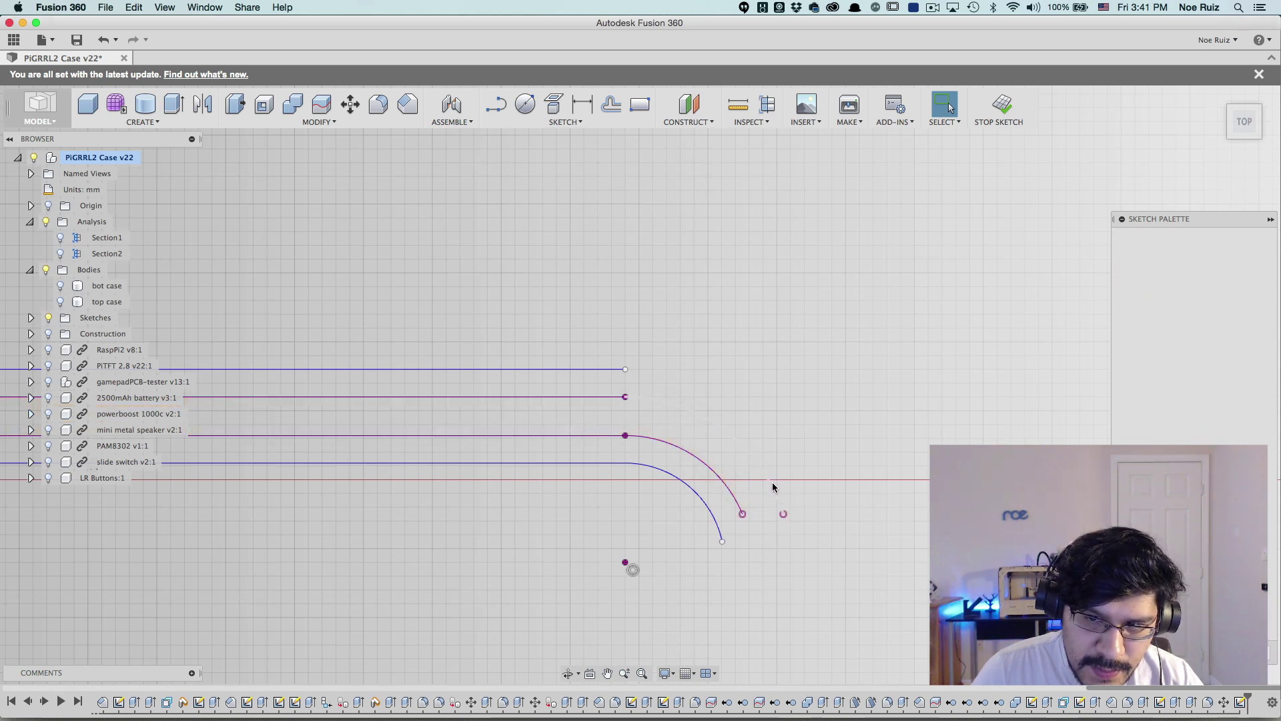
{"action": "key", "text": "Delete"}
{"action": "left_click", "coordinate": [585, 397]}
{"action": "key", "text": "Delete"}
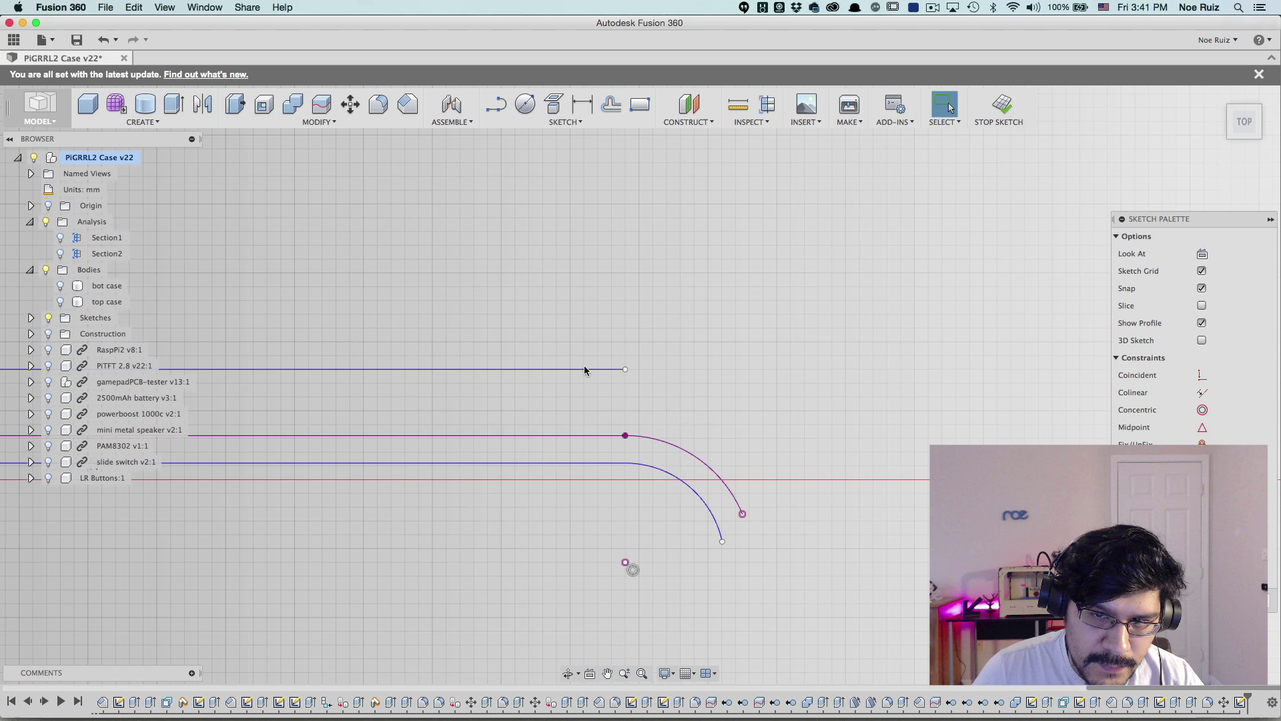
- At the left-hand corner, trim both corner arcs and delete the inner and outer vertical lines
{"action": "scroll", "coordinate": [517, 400], "scroll_direction": "down", "scroll_amount": 3}
{"action": "scroll", "coordinate": [513, 401], "scroll_direction": "down", "scroll_amount": 1}
{"action": "mouse_move", "coordinate": [531, 391]}
{"action": "middle_mouse_down"}
{"action": "mouse_move", "coordinate": [869, 423]}
{"action": "mouse_move", "coordinate": [995, 352]}
{"action": "middle_mouse_up"}
{"action": "middle_click_drag", "start_coordinate": [621, 449], "coordinate": [941, 424]}
{"action": "scroll", "coordinate": [486, 318], "scroll_direction": "up", "scroll_amount": 1}
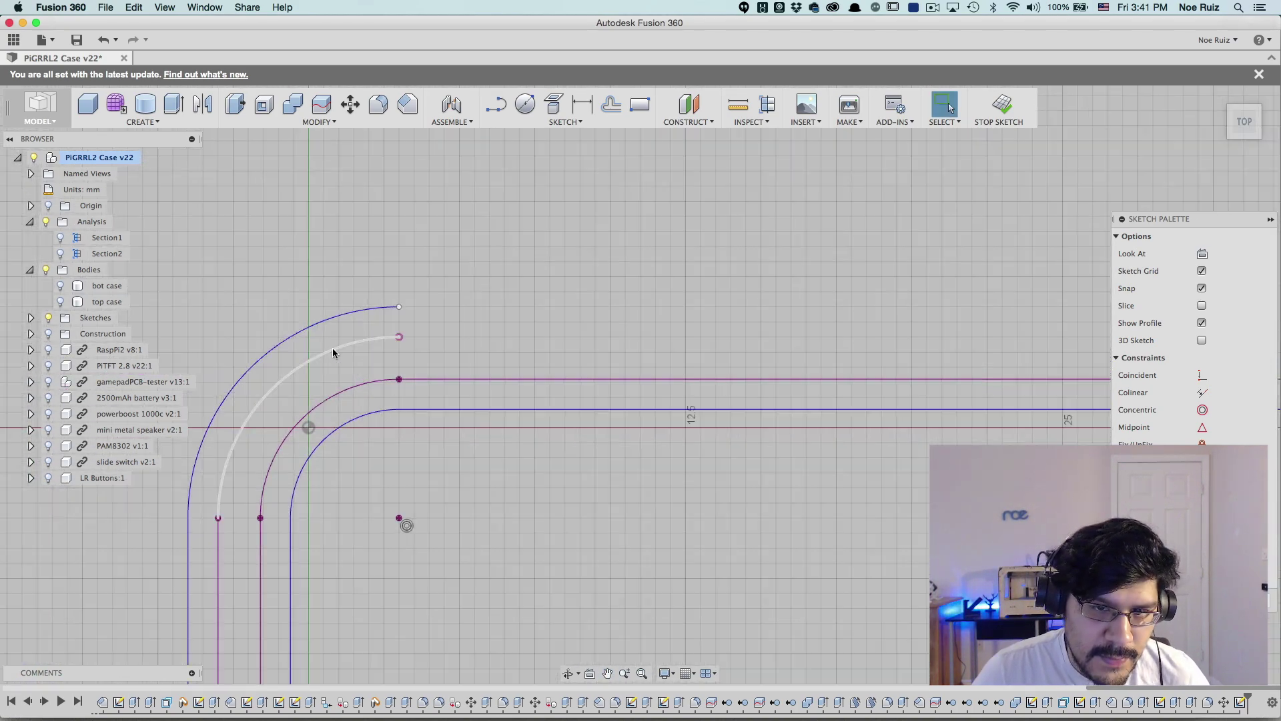
{"action": "left_click", "coordinate": [333, 352]}
{"action": "left_click", "coordinate": [332, 323]}
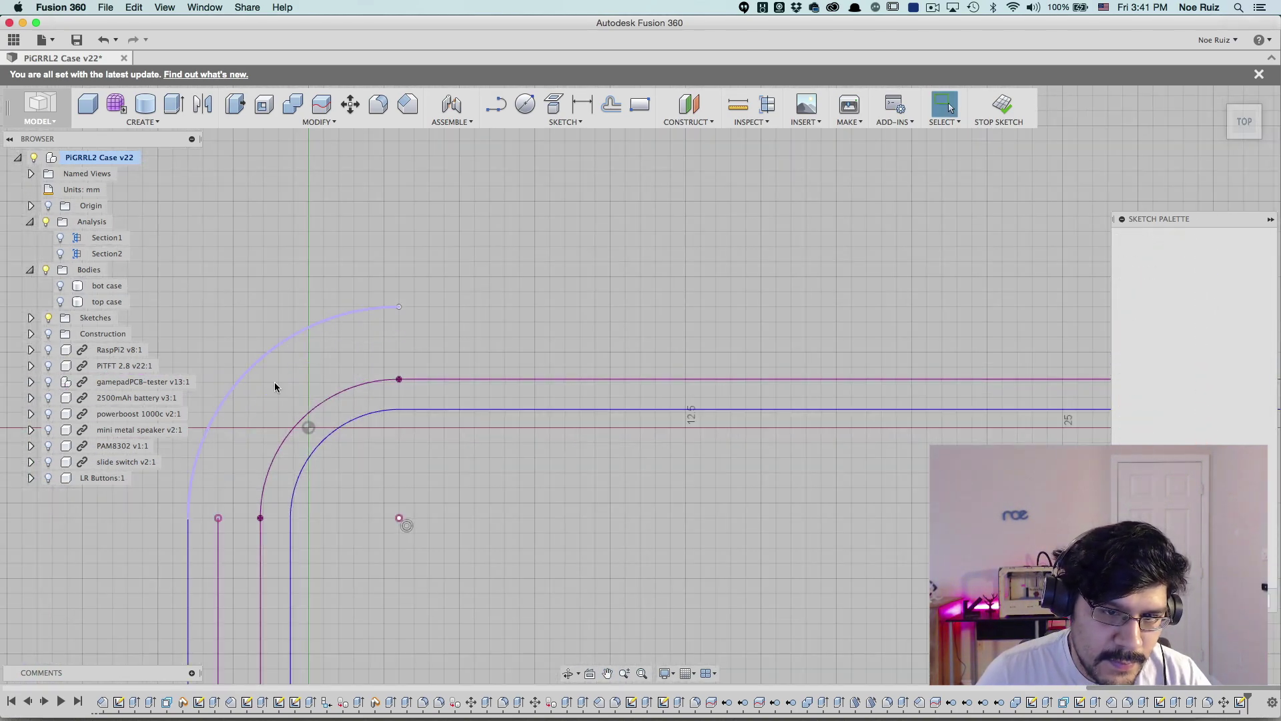
{"action": "left_click", "coordinate": [217, 554]}
{"action": "key", "text": "Delete"}
{"action": "left_click", "coordinate": [187, 547]}
{"action": "scroll", "coordinate": [227, 437], "scroll_direction": "down", "scroll_amount": 5}
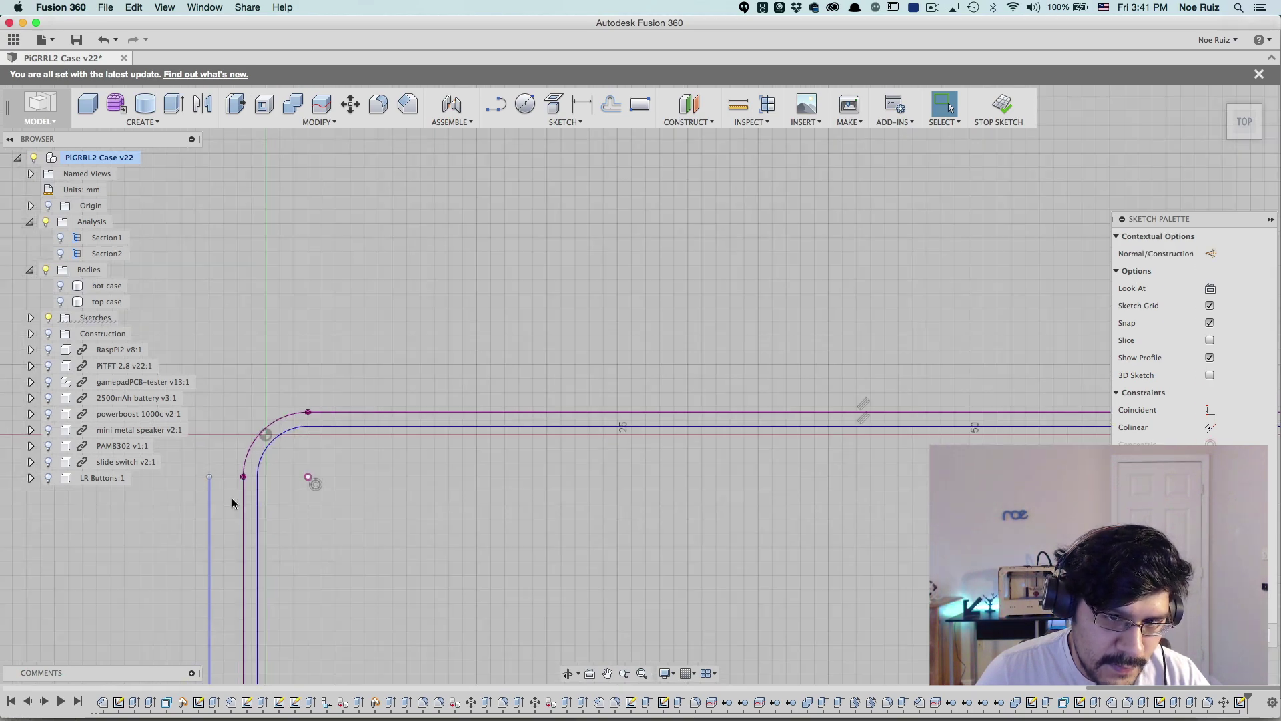
{"action": "key", "text": "Delete"}
- Remove the inner and outer arcs at the bottom-left corner
{"action": "middle_click_drag", "start_coordinate": [253, 542], "coordinate": [456, 158]}
{"action": "scroll", "coordinate": [498, 469], "scroll_direction": "down", "scroll_amount": 5}
{"action": "mouse_move", "coordinate": [608, 347]}
{"action": "middle_mouse_down"}
{"action": "mouse_move", "coordinate": [635, 278]}
{"action": "mouse_move", "coordinate": [651, 114]}
{"action": "middle_mouse_up"}
{"action": "mouse_move", "coordinate": [685, 503]}
{"action": "middle_mouse_down"}
{"action": "mouse_move", "coordinate": [695, 335]}
{"action": "mouse_move", "coordinate": [664, 8]}
{"action": "middle_mouse_up"}
{"action": "middle_click_drag", "start_coordinate": [626, 438], "coordinate": [628, 233]}
{"action": "scroll", "coordinate": [467, 386], "scroll_direction": "up", "scroll_amount": 5}
{"action": "mouse_move", "coordinate": [413, 332]}
{"action": "left_mouse_down"}
{"action": "mouse_move", "coordinate": [586, 456]}
{"action": "mouse_move", "coordinate": [566, 453]}
{"action": "left_mouse_up"}
{"action": "left_click", "coordinate": [567, 409]}
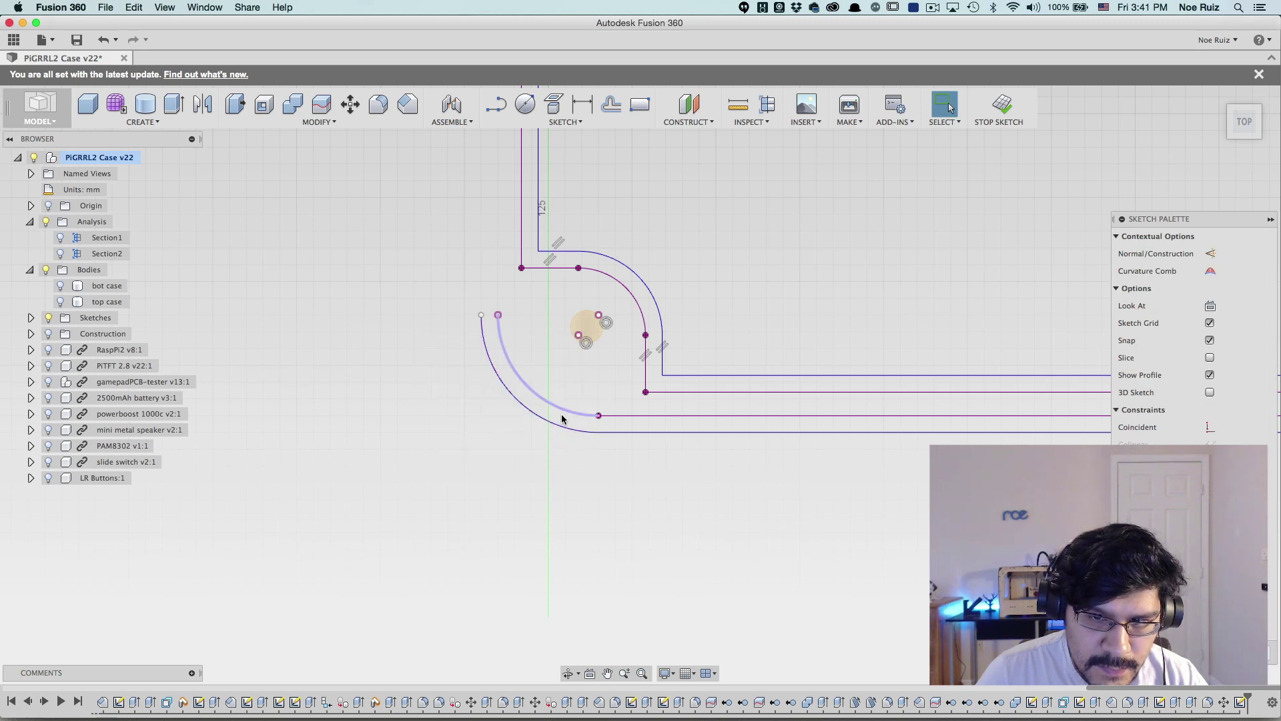
{"action": "key", "text": "Delete"}
{"action": "left_click", "coordinate": [557, 426]}
{"action": "key", "text": "Delete"}
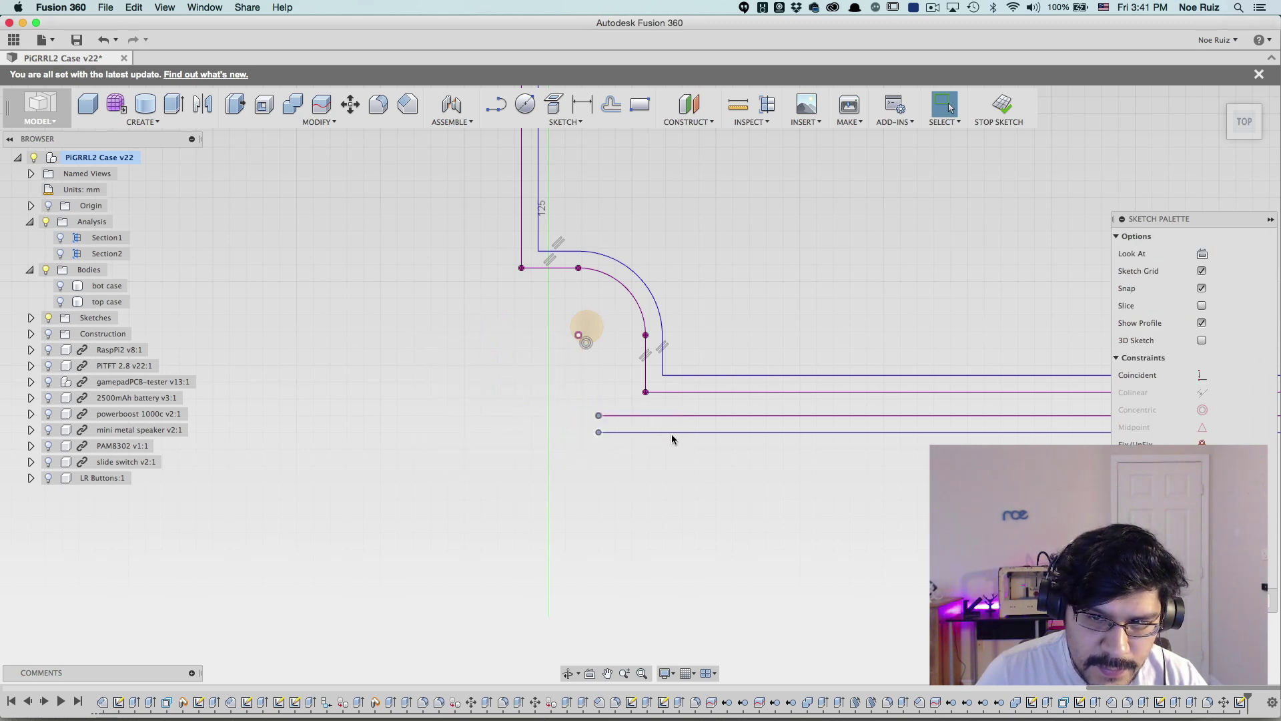
- Delete the two outer bottom lines, the bottom-right inner arc and two right vertical lines
{"action": "left_click", "coordinate": [694, 432]}
{"action": "key", "text": "Delete"}
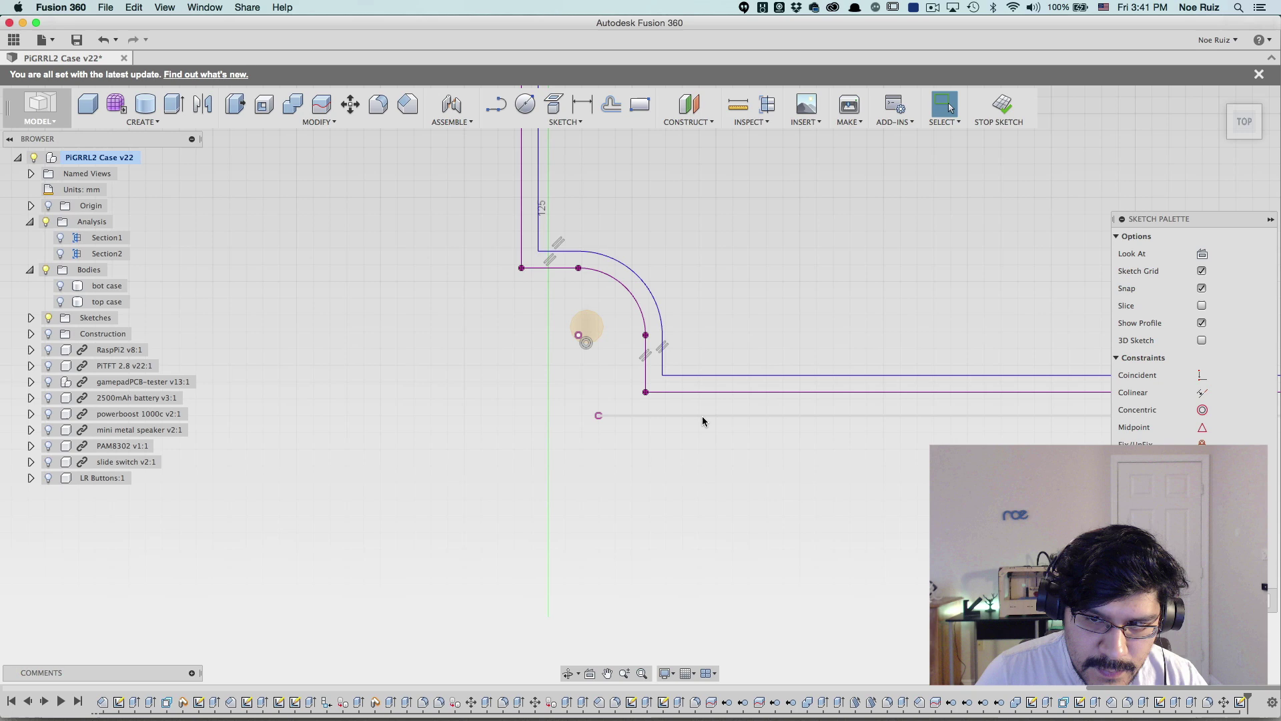
{"action": "left_click", "coordinate": [704, 415]}
{"action": "key", "text": "Delete"}
{"action": "middle_click_drag", "start_coordinate": [893, 477], "coordinate": [467, 498]}
{"action": "mouse_move", "coordinate": [1051, 524]}
{"action": "middle_mouse_down"}
{"action": "mouse_move", "coordinate": [752, 494]}
{"action": "mouse_move", "coordinate": [511, 525]}
{"action": "middle_mouse_up"}
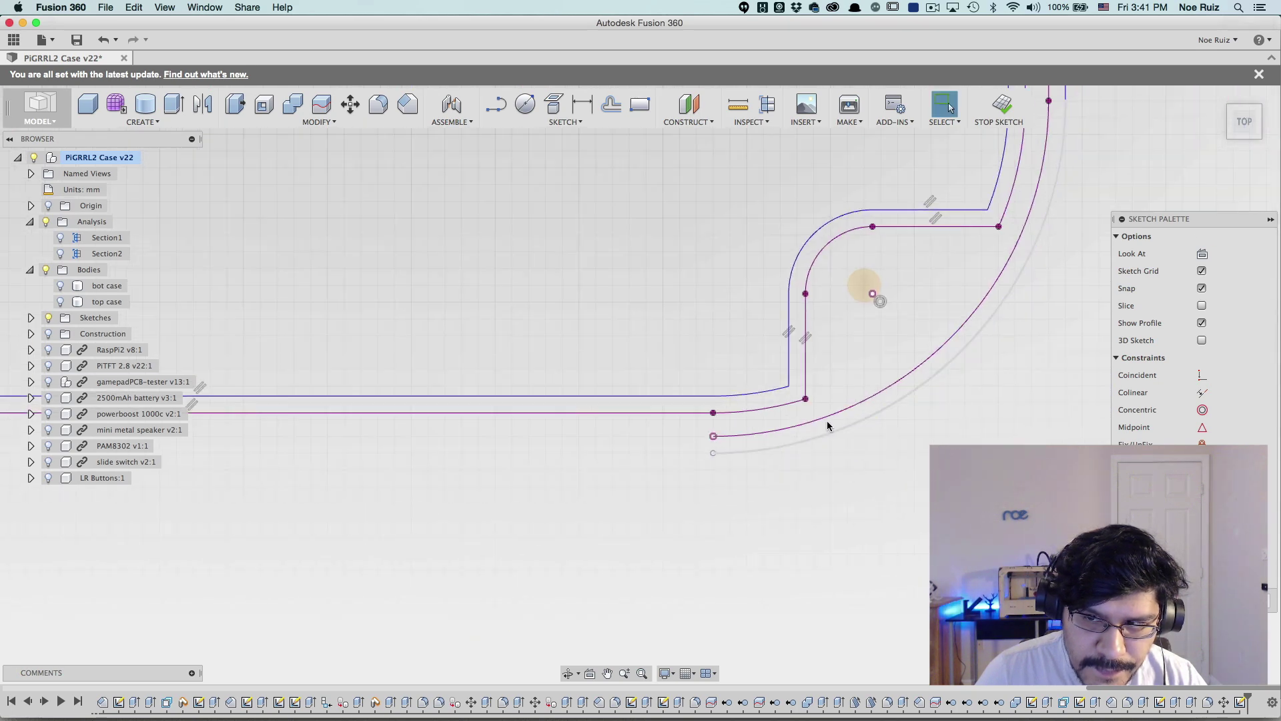
{"action": "left_click", "coordinate": [856, 407]}
{"action": "key", "text": "Delete"}
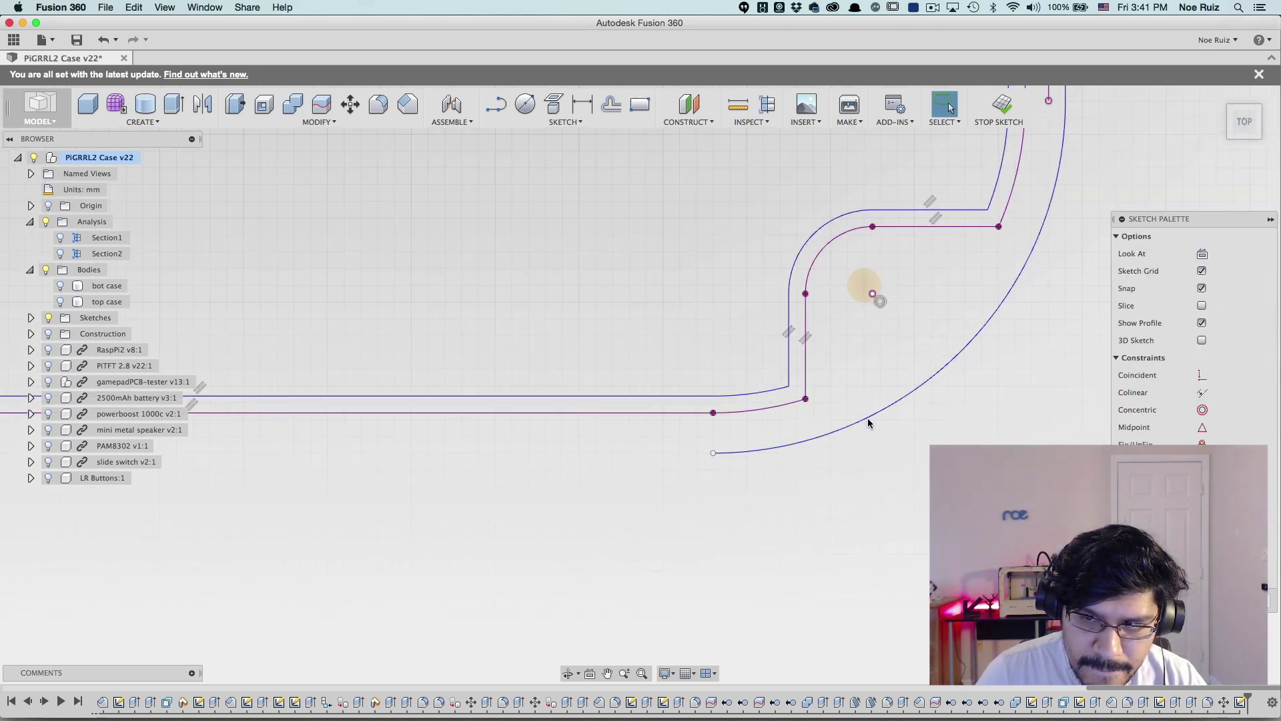
{"action": "scroll", "coordinate": [963, 372], "scroll_direction": "up", "scroll_amount": 8}
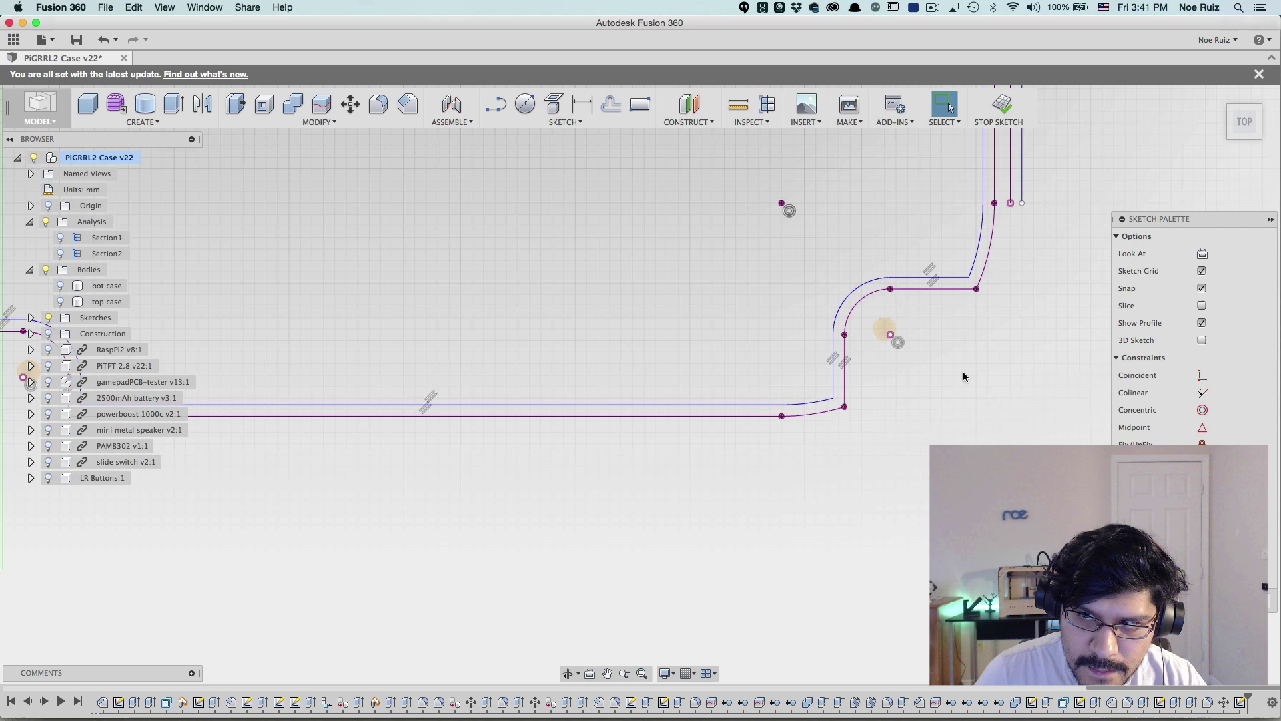
{"action": "left_click", "coordinate": [926, 398]}
{"action": "key", "text": "Delete"}
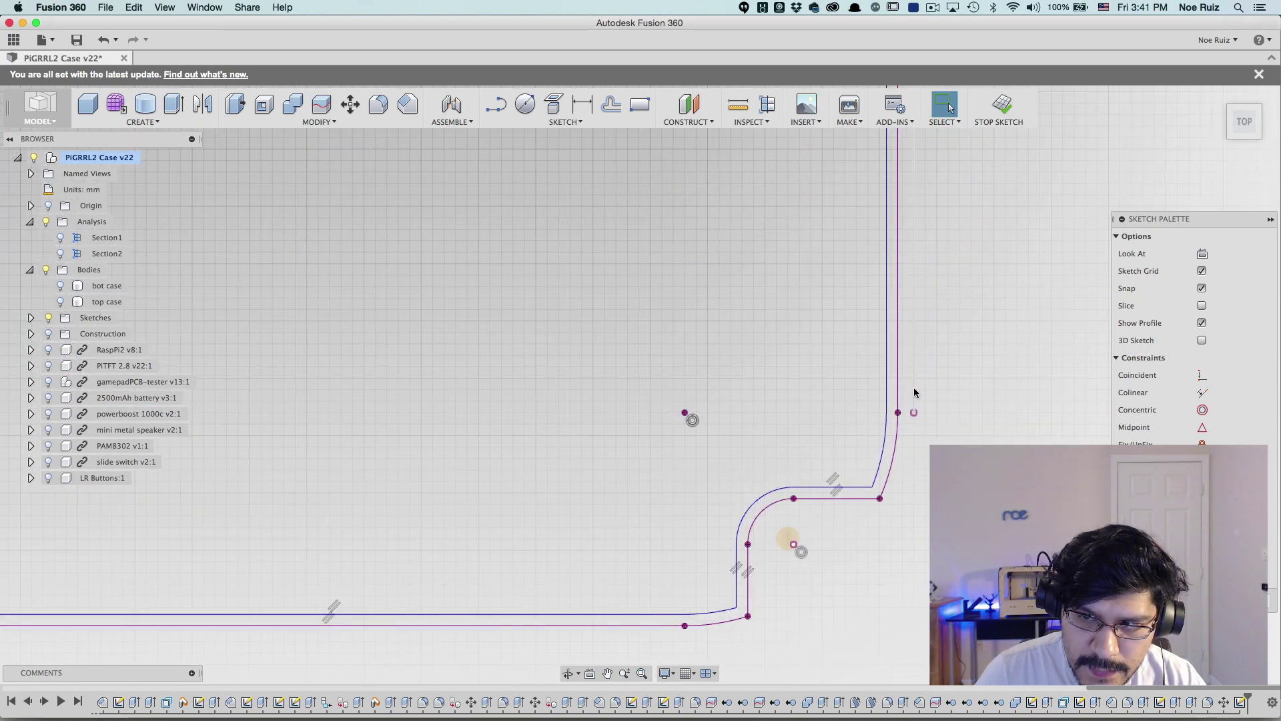
{"action": "left_click", "coordinate": [914, 393]}
{"action": "key", "text": "Delete"}
- Delete the short and upper horizontal lines at the bottom-right corner
{"action": "scroll", "coordinate": [930, 337], "scroll_direction": "down", "scroll_amount": 2}
{"action": "middle_click_drag", "start_coordinate": [936, 214], "coordinate": [873, 565]}
{"action": "scroll", "coordinate": [873, 561], "scroll_direction": "down", "scroll_amount": 5}
{"action": "scroll", "coordinate": [890, 342], "scroll_direction": "up", "scroll_amount": 10}
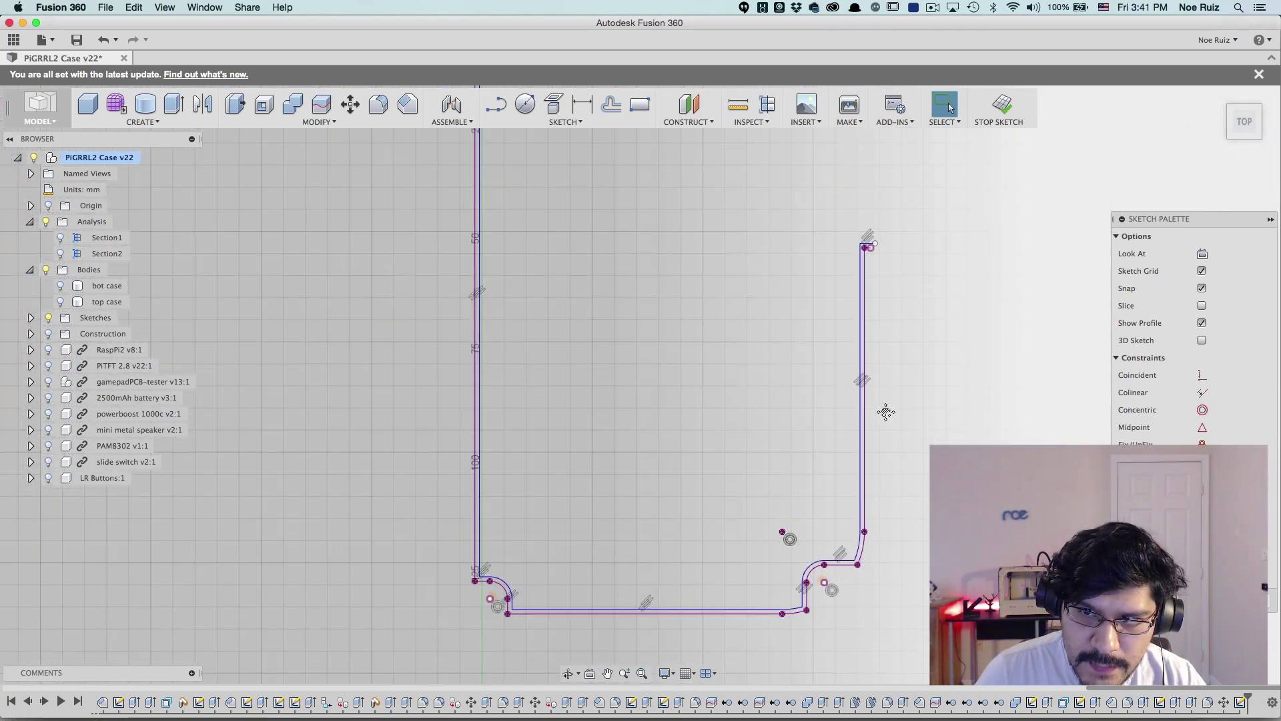
{"action": "scroll", "coordinate": [835, 327], "scroll_direction": "up", "scroll_amount": 3}
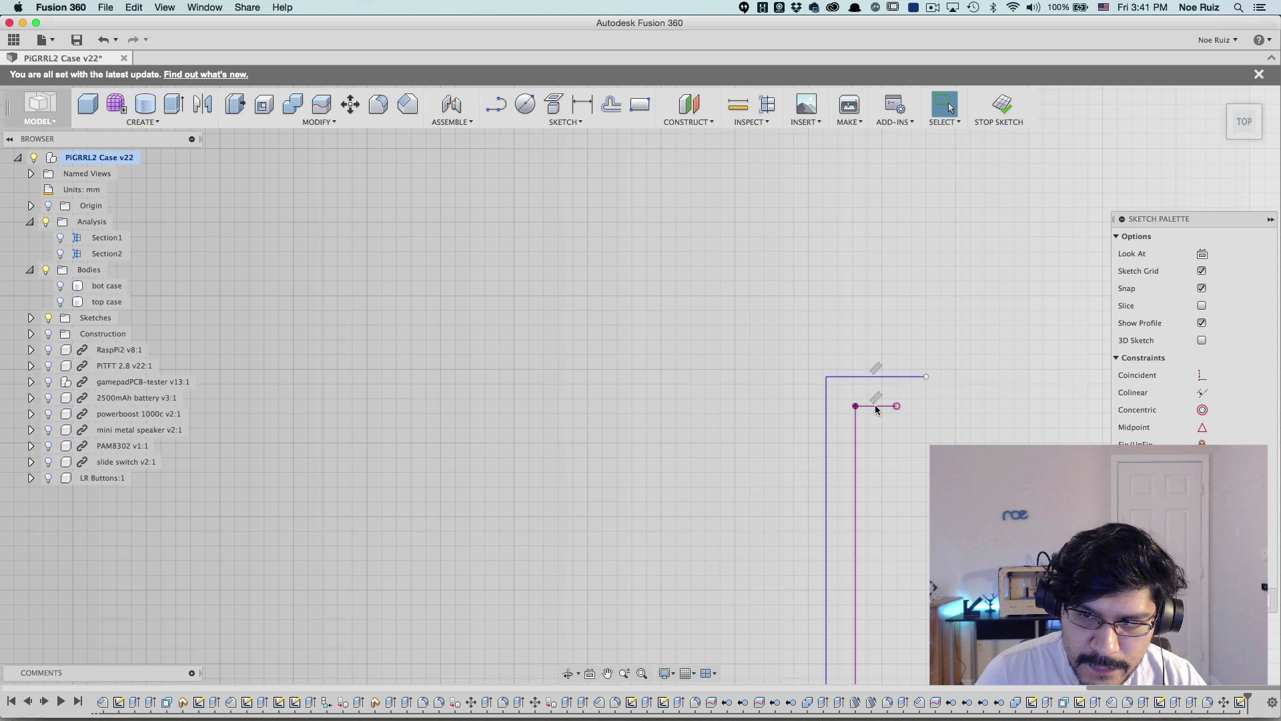
{"action": "left_click", "coordinate": [876, 407]}
{"action": "key", "text": "Delete"}
{"action": "left_click", "coordinate": [890, 377]}
{"action": "key", "text": "Delete"}
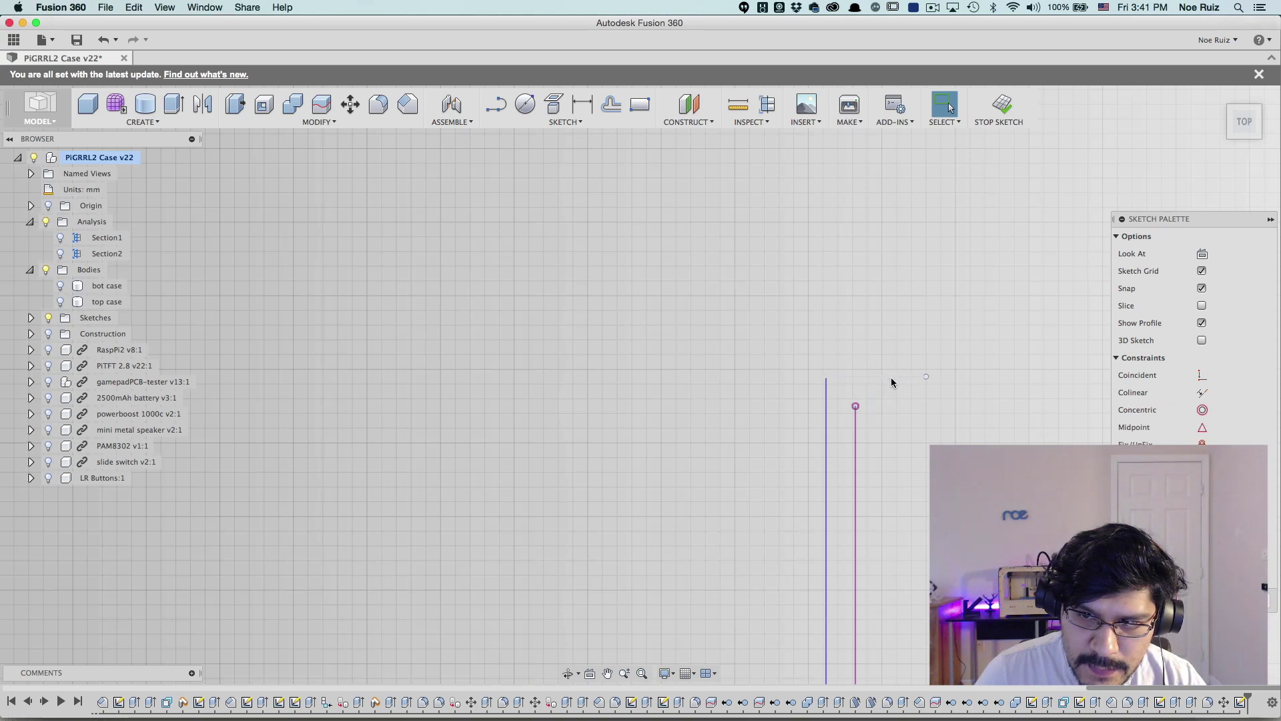
{"action": "scroll", "coordinate": [872, 413], "scroll_direction": "down", "scroll_amount": 3}
{"action": "scroll", "coordinate": [872, 414], "scroll_direction": "down", "scroll_amount": 8}
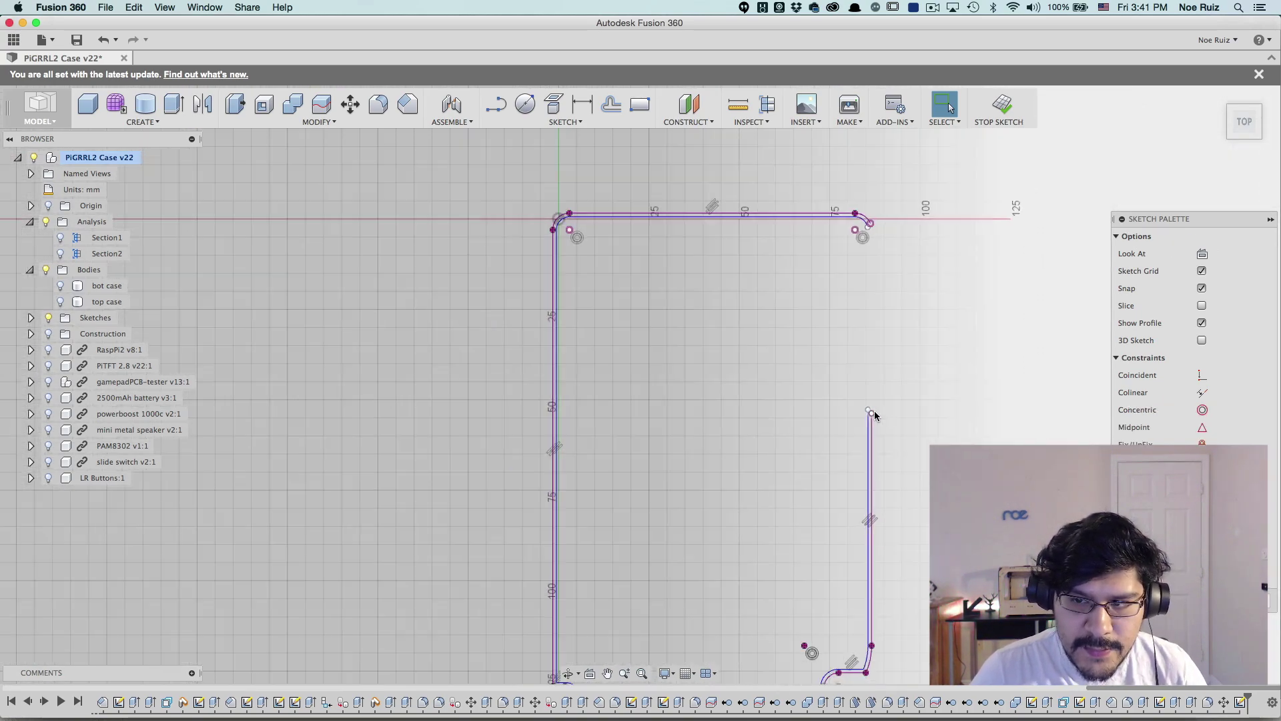
{"action": "scroll", "coordinate": [823, 272], "scroll_direction": "up", "scroll_amount": 3}
{"action": "scroll", "coordinate": [852, 294], "scroll_direction": "up", "scroll_amount": 4}
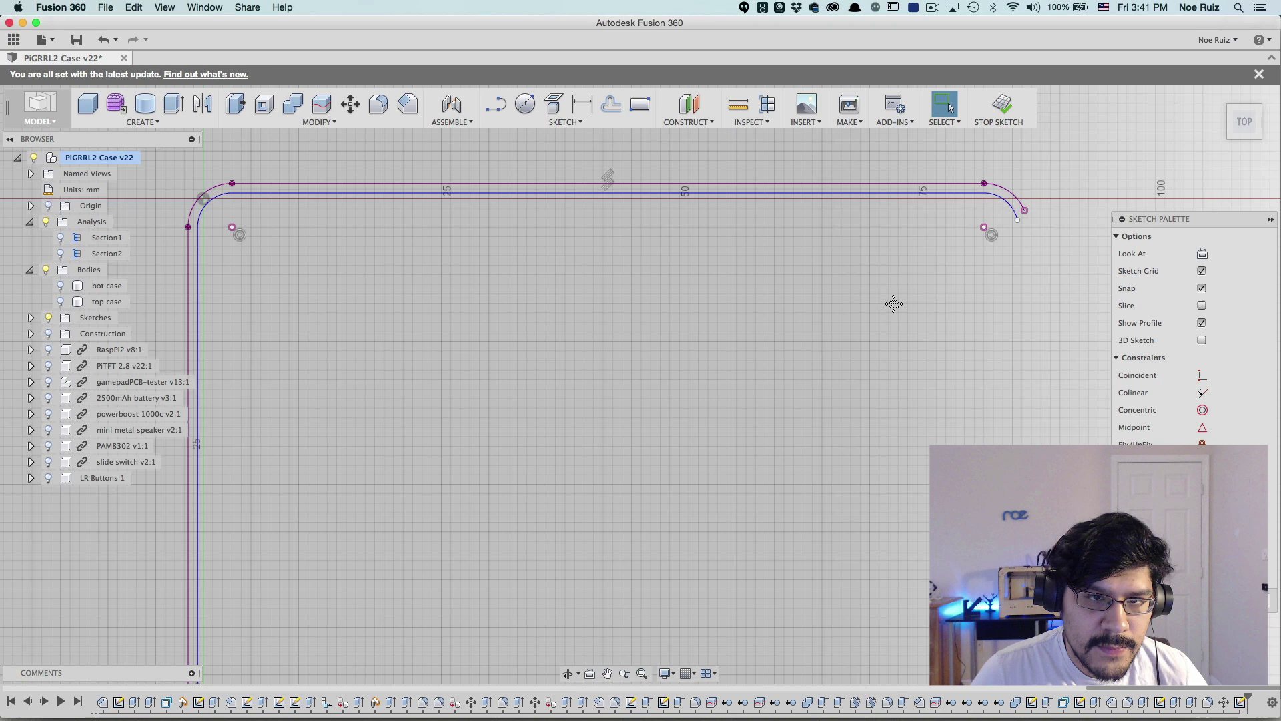
{"action": "left_click", "coordinate": [60, 285]}
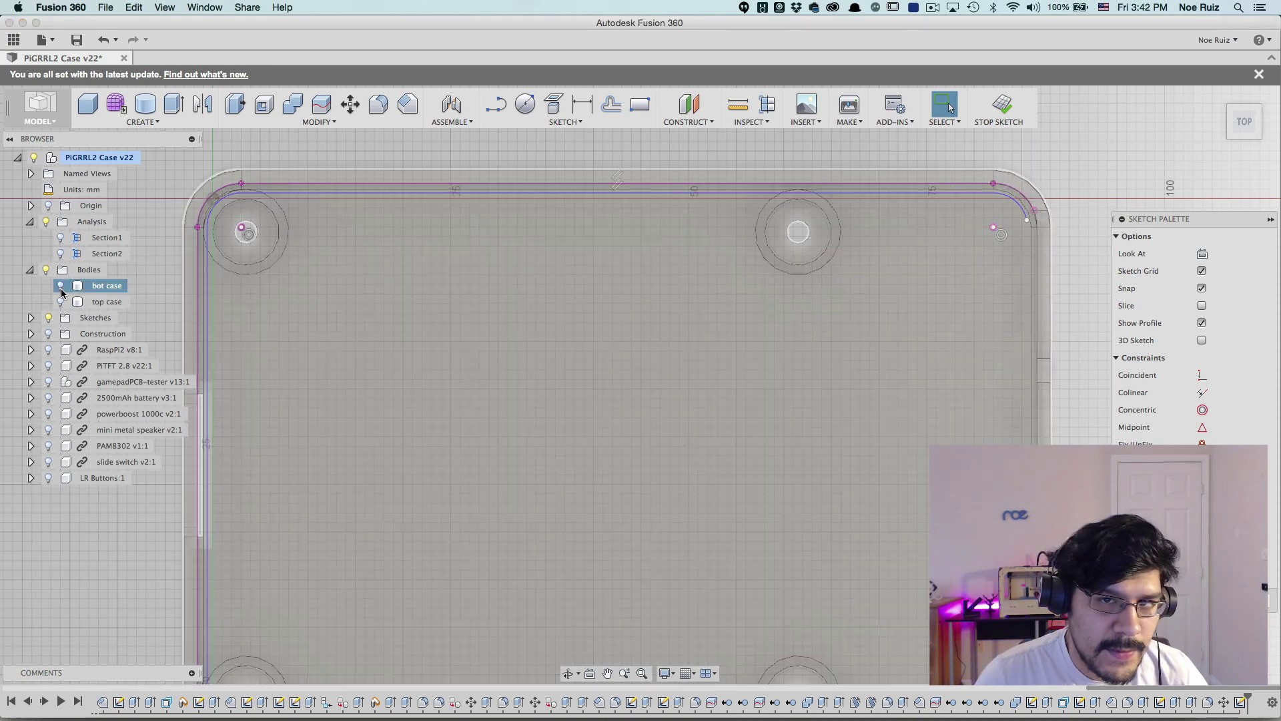
{"action": "scroll", "coordinate": [1099, 170], "scroll_direction": "up", "scroll_amount": 5}
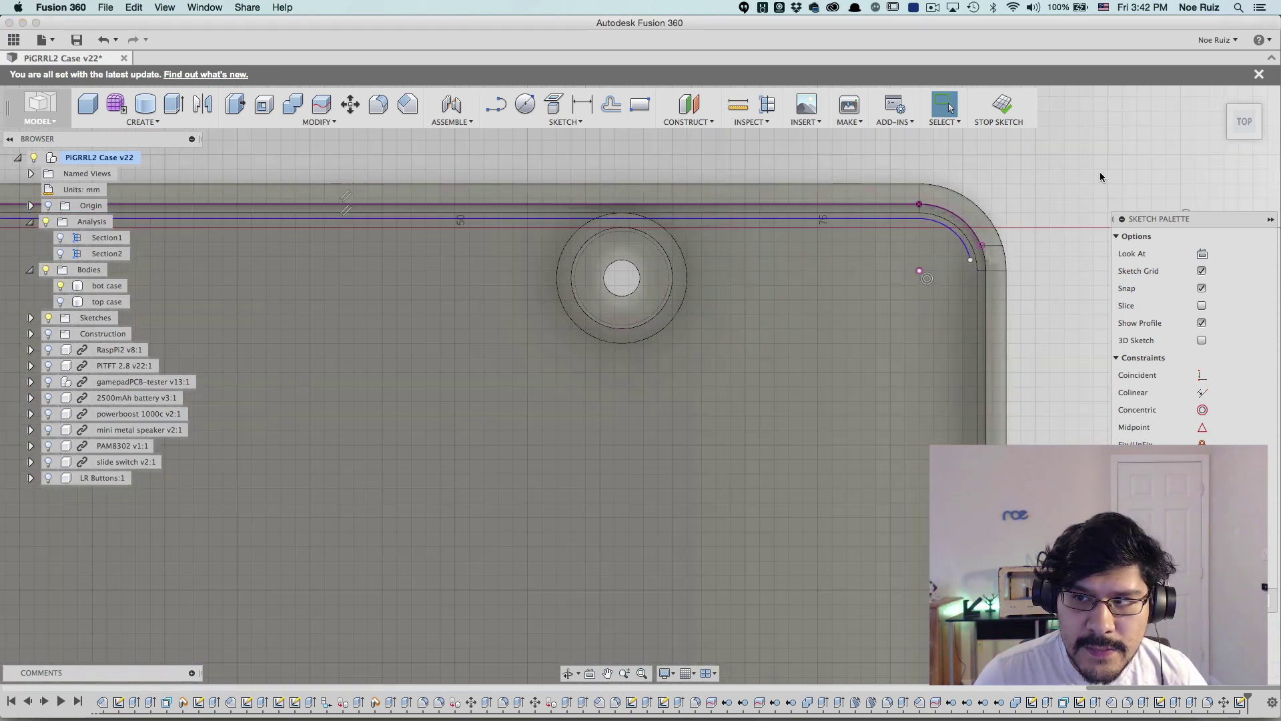
{"action": "scroll", "coordinate": [834, 287], "scroll_direction": "down", "scroll_amount": 4}
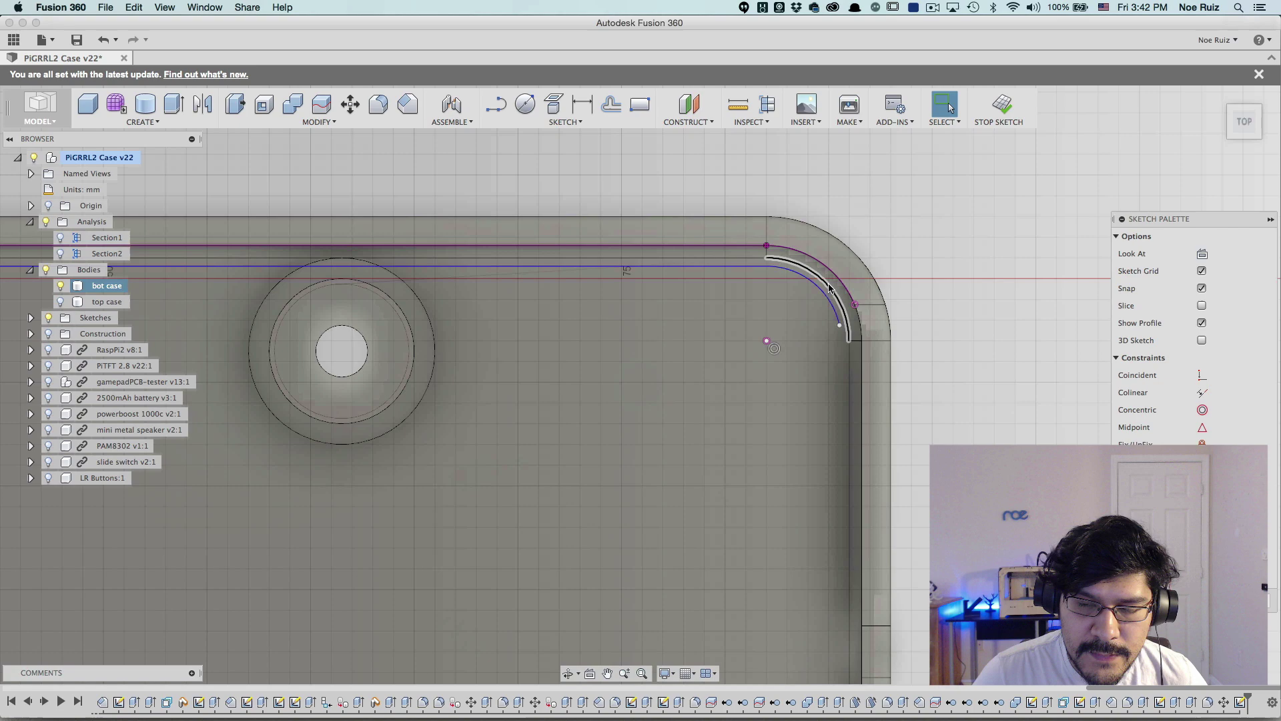
{"action": "middle_click_drag", "start_coordinate": [889, 303], "coordinate": [881, 266], "text": "shift"}
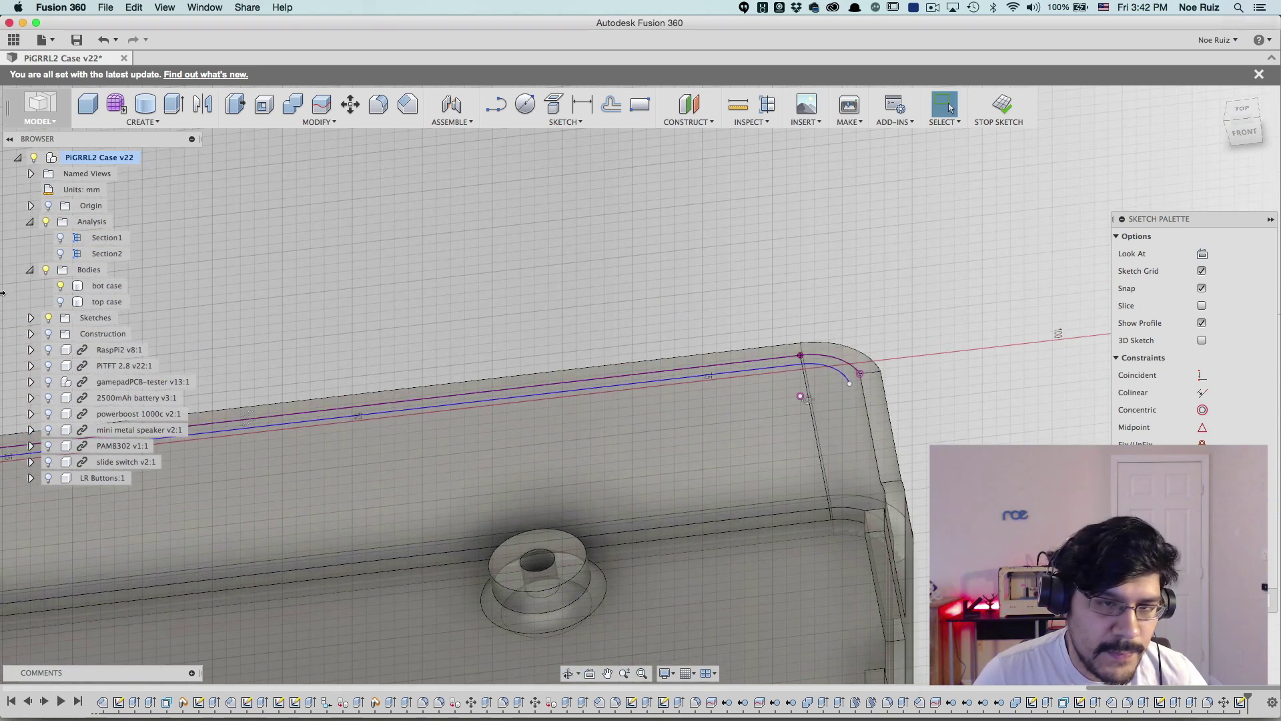
{"action": "left_click", "coordinate": [62, 286]}
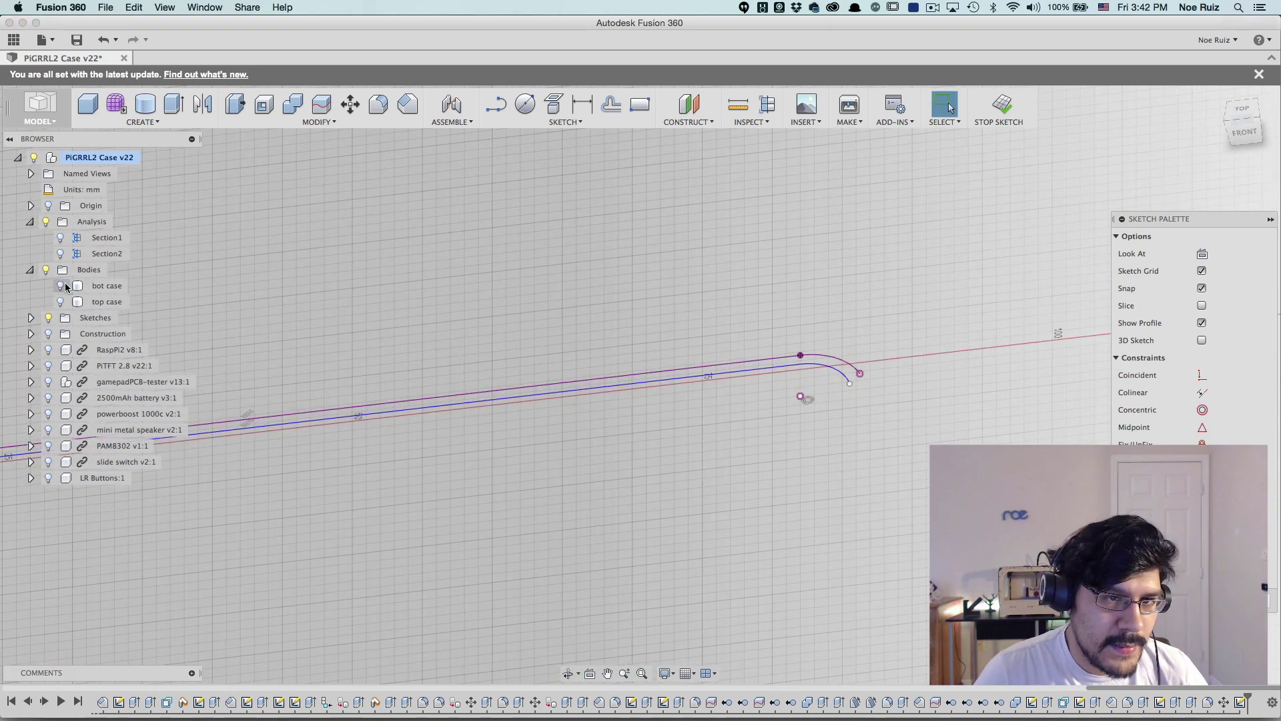
{"action": "left_click", "coordinate": [1245, 114]}
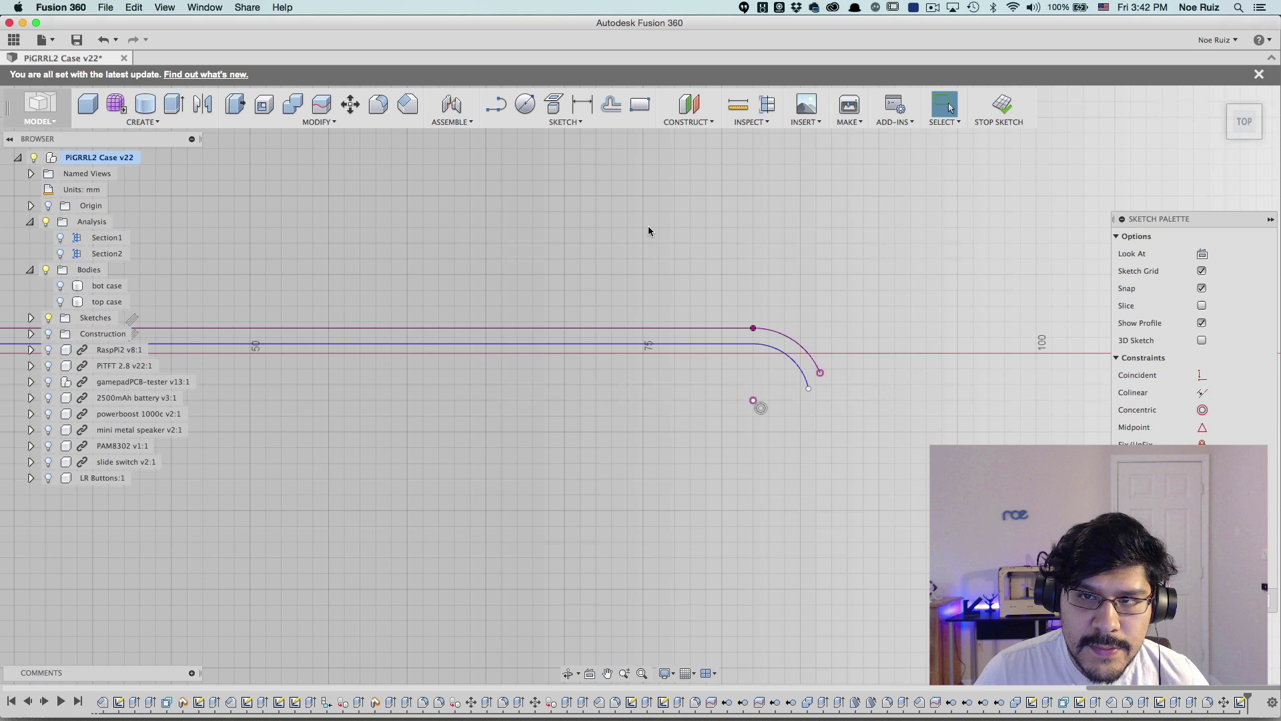
{"action": "left_click", "coordinate": [501, 110]}
- Draw a line closing the gap between the corner arcs
{"action": "scroll", "coordinate": [971, 427], "scroll_direction": "up", "scroll_amount": 5}
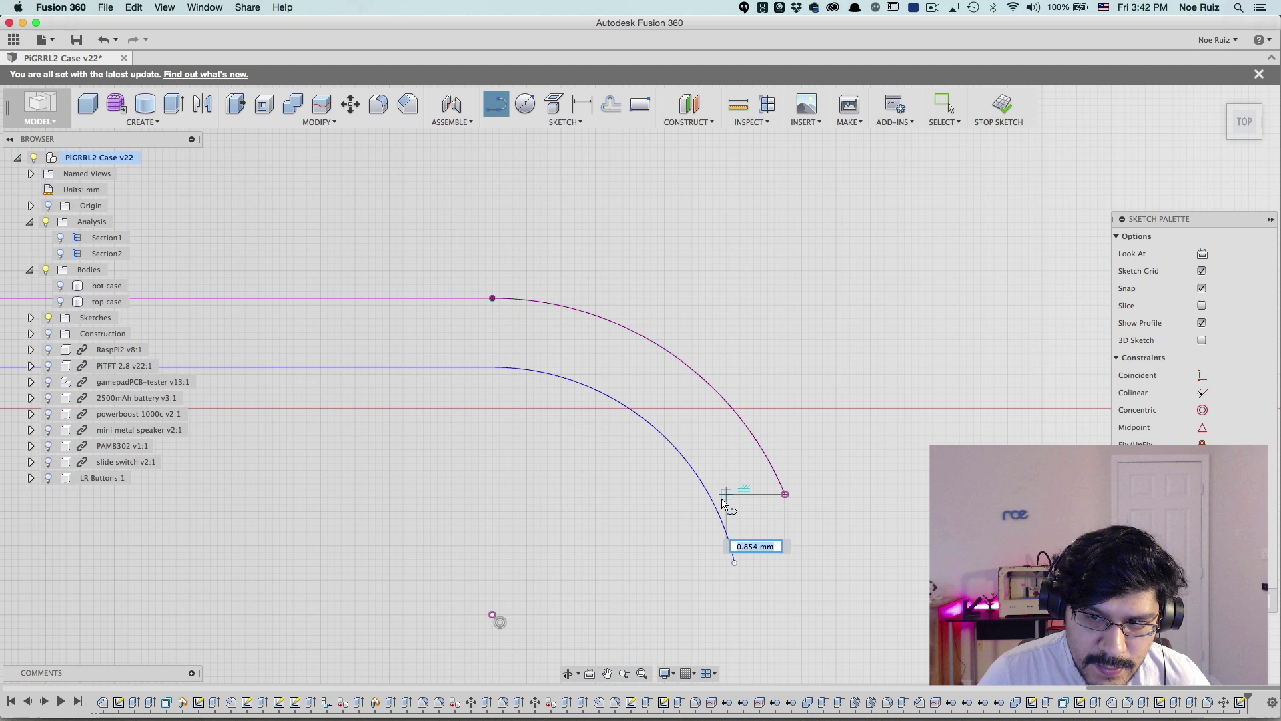
{"action": "left_click", "coordinate": [637, 495]}
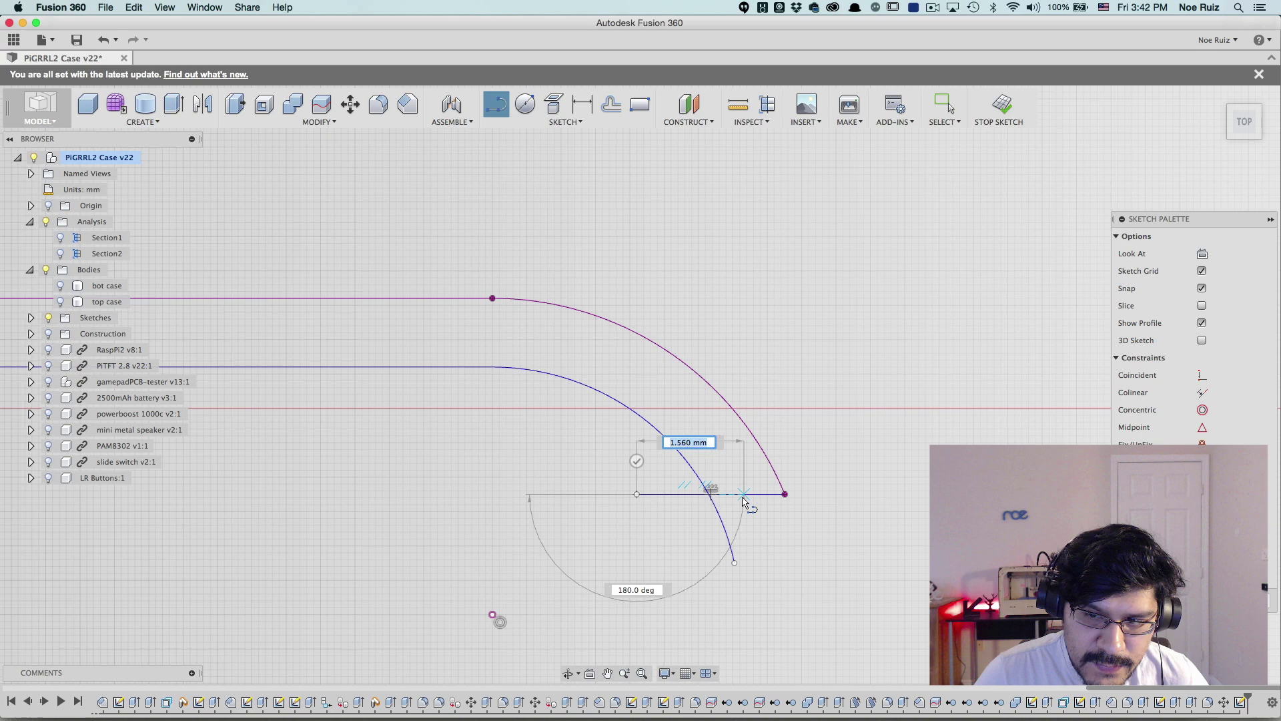
{"action": "key", "text": "Escape"}
- Draw a line closing the open vertical ends of the lip outline
{"action": "scroll", "coordinate": [694, 488], "scroll_direction": "up", "scroll_amount": 5}
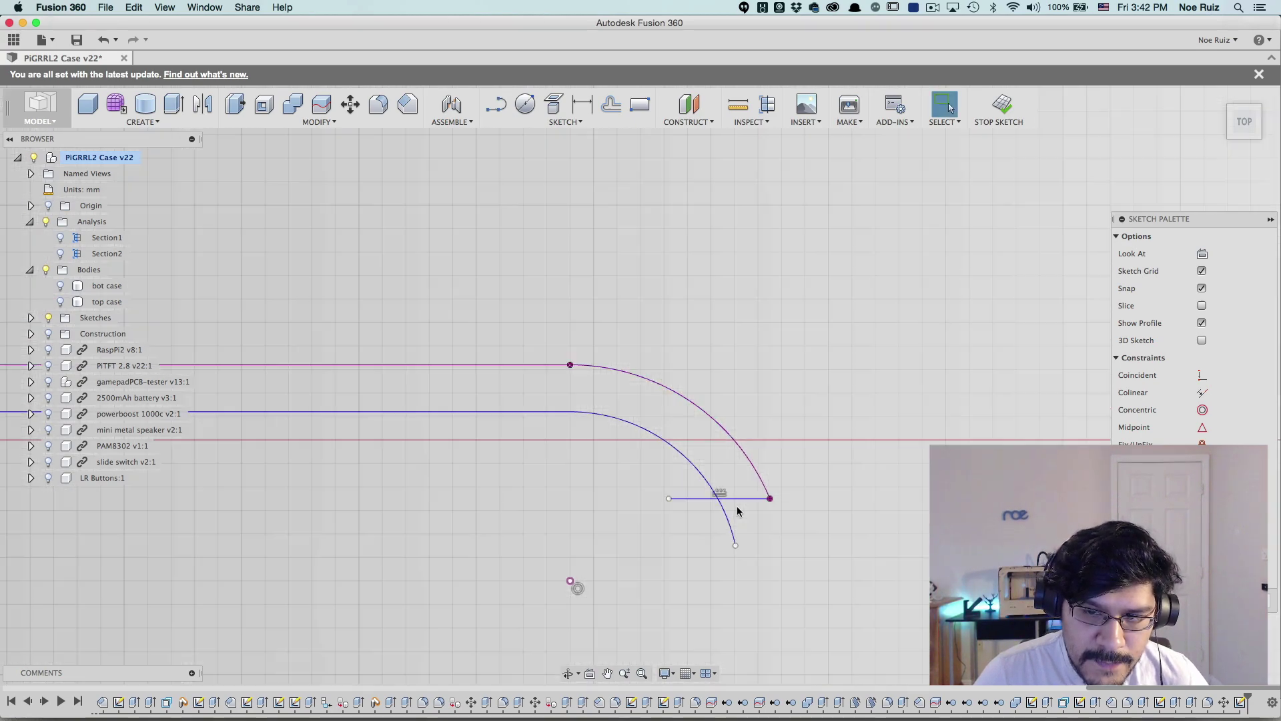
{"action": "scroll", "coordinate": [744, 479], "scroll_direction": "down", "scroll_amount": 4}
{"action": "middle_click_drag", "start_coordinate": [786, 554], "coordinate": [759, 275]}
{"action": "scroll", "coordinate": [756, 340], "scroll_direction": "down", "scroll_amount": 4}
{"action": "scroll", "coordinate": [767, 450], "scroll_direction": "down", "scroll_amount": 4}
{"action": "middle_click_drag", "start_coordinate": [821, 521], "coordinate": [794, 267]}
{"action": "mouse_move", "coordinate": [777, 529]}
{"action": "middle_mouse_down"}
{"action": "mouse_move", "coordinate": [788, 335]}
{"action": "mouse_move", "coordinate": [812, 417]}
{"action": "mouse_move", "coordinate": [808, 167]}
{"action": "middle_mouse_up"}
{"action": "scroll", "coordinate": [789, 350], "scroll_direction": "up", "scroll_amount": 4}
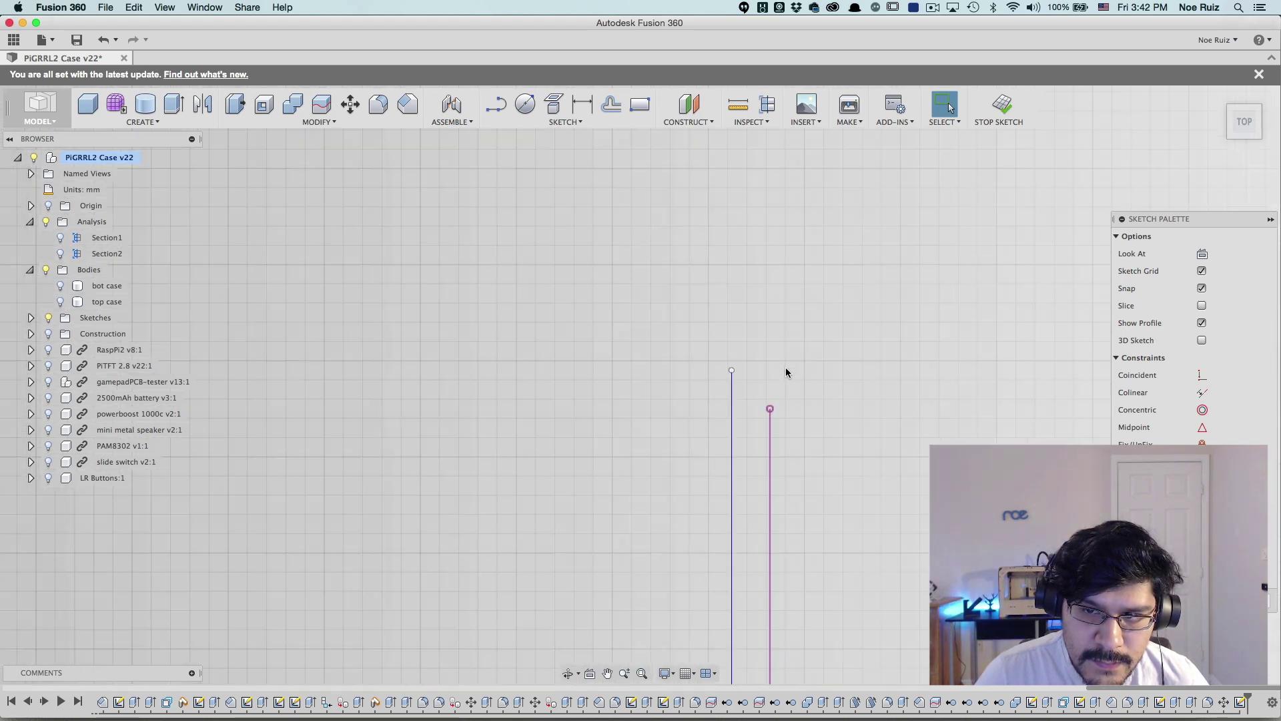
{"action": "scroll", "coordinate": [767, 167], "scroll_direction": "up", "scroll_amount": 3}
{"action": "left_click", "coordinate": [498, 106]}
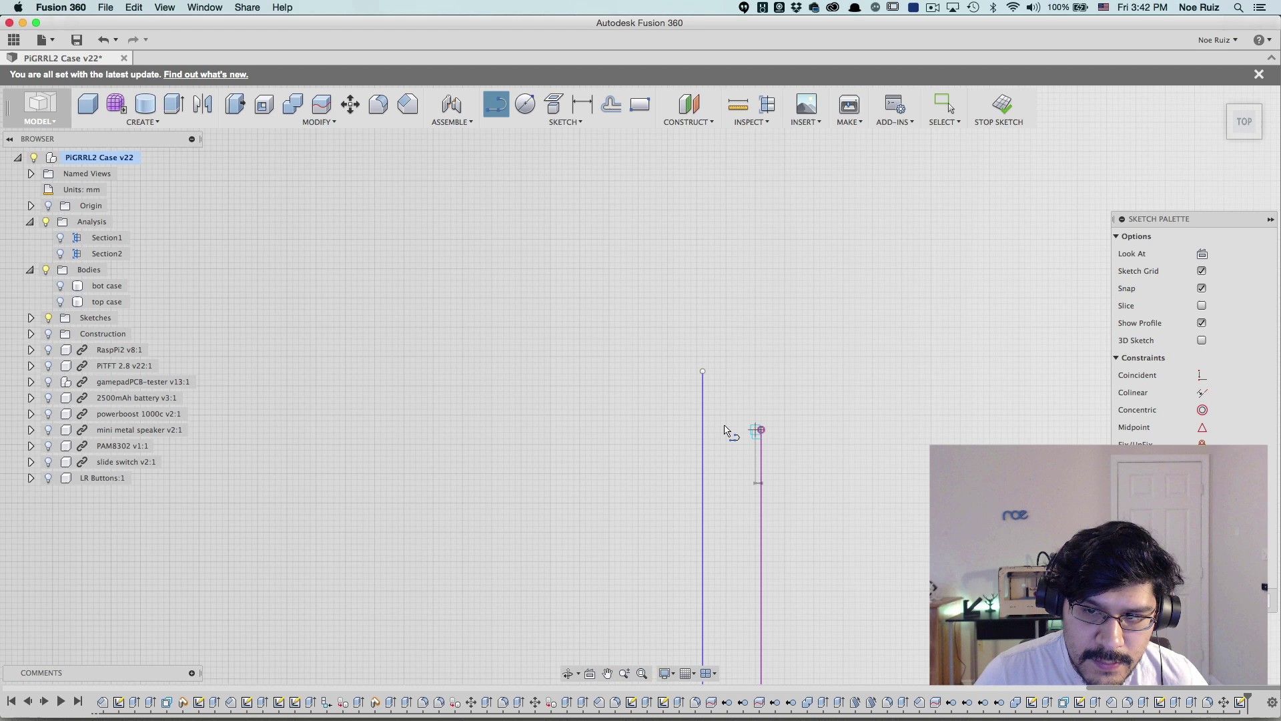
{"action": "left_click", "coordinate": [663, 430]}
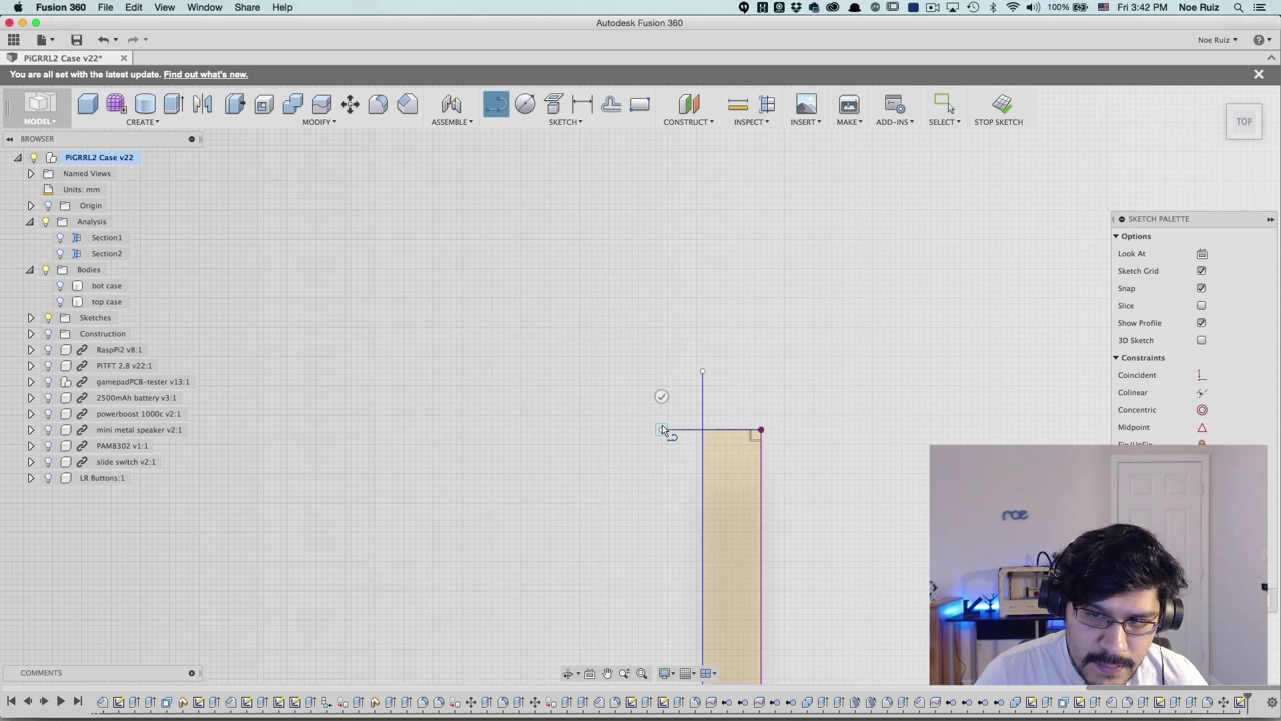
{"action": "left_click_drag", "start_coordinate": [613, 340], "coordinate": [559, 352]}
{"action": "key", "text": "Escape"}
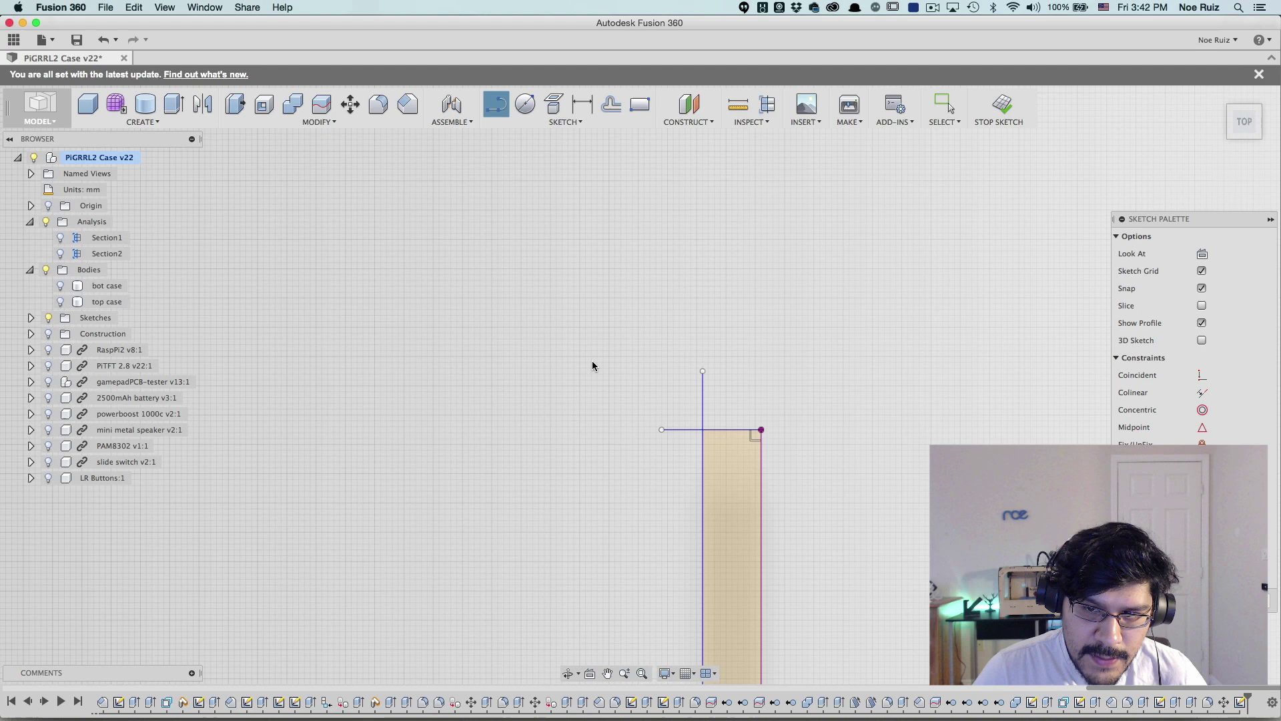
- Select the closed lip profile and orbit to an angled 3D view
{"action": "scroll", "coordinate": [605, 360], "scroll_direction": "down", "scroll_amount": 3}
{"action": "scroll", "coordinate": [604, 360], "scroll_direction": "down", "scroll_amount": 3}
{"action": "scroll", "coordinate": [658, 411], "scroll_direction": "up", "scroll_amount": 3}
{"action": "left_click", "coordinate": [658, 411]}
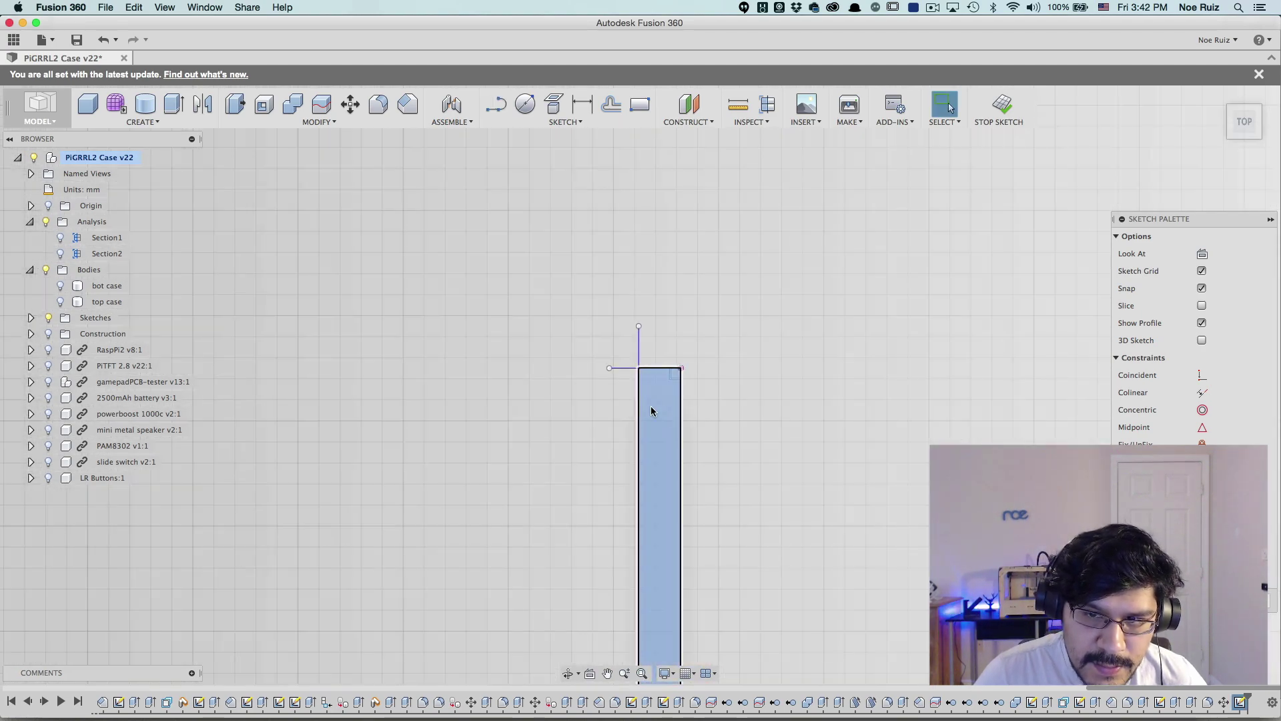
{"action": "scroll", "coordinate": [647, 399], "scroll_direction": "down", "scroll_amount": 3}
{"action": "scroll", "coordinate": [644, 364], "scroll_direction": "down", "scroll_amount": 2}
{"action": "middle_click_drag", "start_coordinate": [555, 283], "coordinate": [697, 385]}
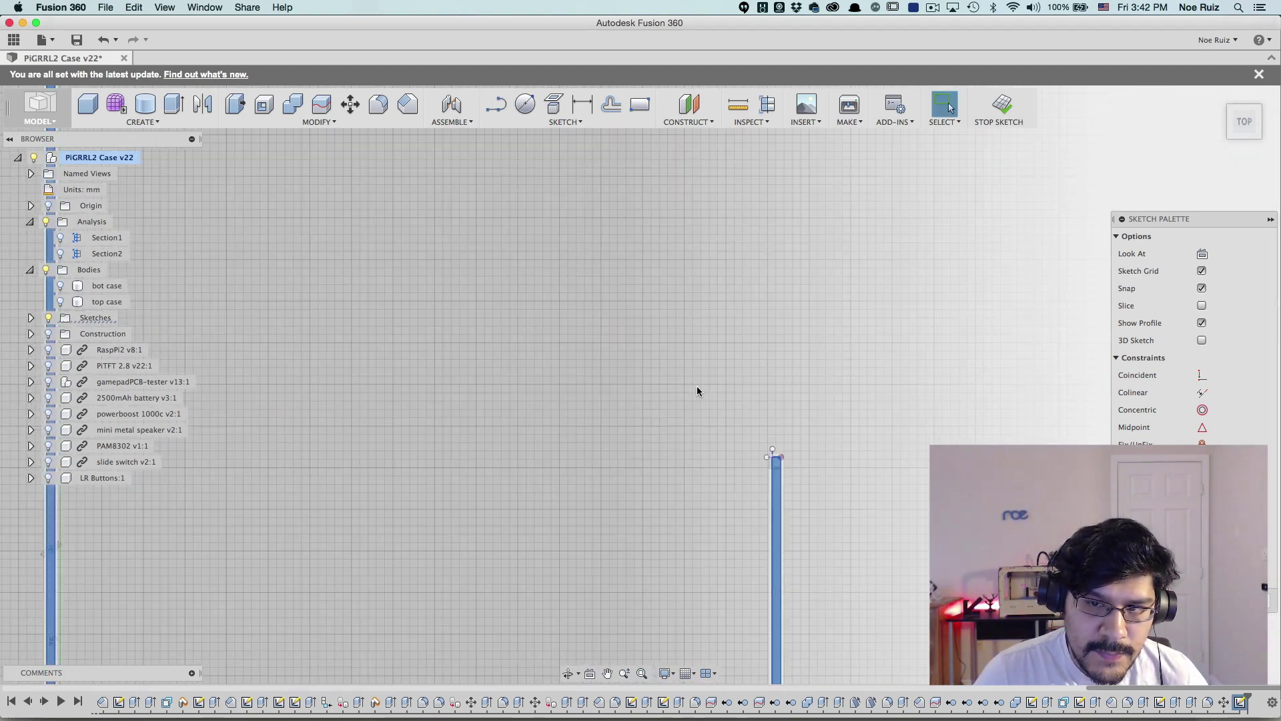
{"action": "scroll", "coordinate": [697, 386], "scroll_direction": "down", "scroll_amount": 2}
{"action": "scroll", "coordinate": [697, 401], "scroll_direction": "down", "scroll_amount": 1}
{"action": "mouse_move", "coordinate": [698, 434]}
{"action": "middle_mouse_down", "text": "shift"}
{"action": "mouse_move", "coordinate": [689, 334]}
{"action": "mouse_move", "coordinate": [809, 474]}
{"action": "mouse_move", "coordinate": [792, 479]}
{"action": "middle_mouse_up", "text": "shift"}
- Select the lip profile and make the bot case body visible again
{"action": "key", "text": "Escape"}
{"action": "scroll", "coordinate": [671, 386], "scroll_direction": "up", "scroll_amount": 3}
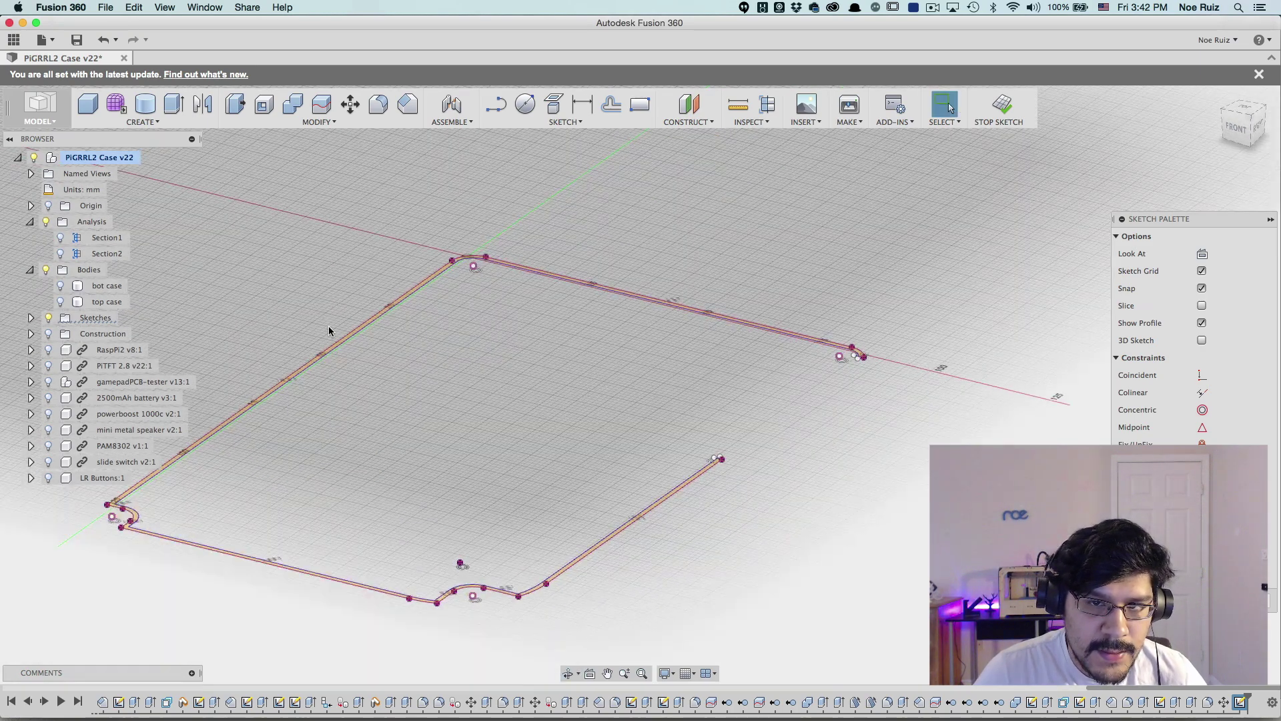
{"action": "left_click", "coordinate": [364, 324]}
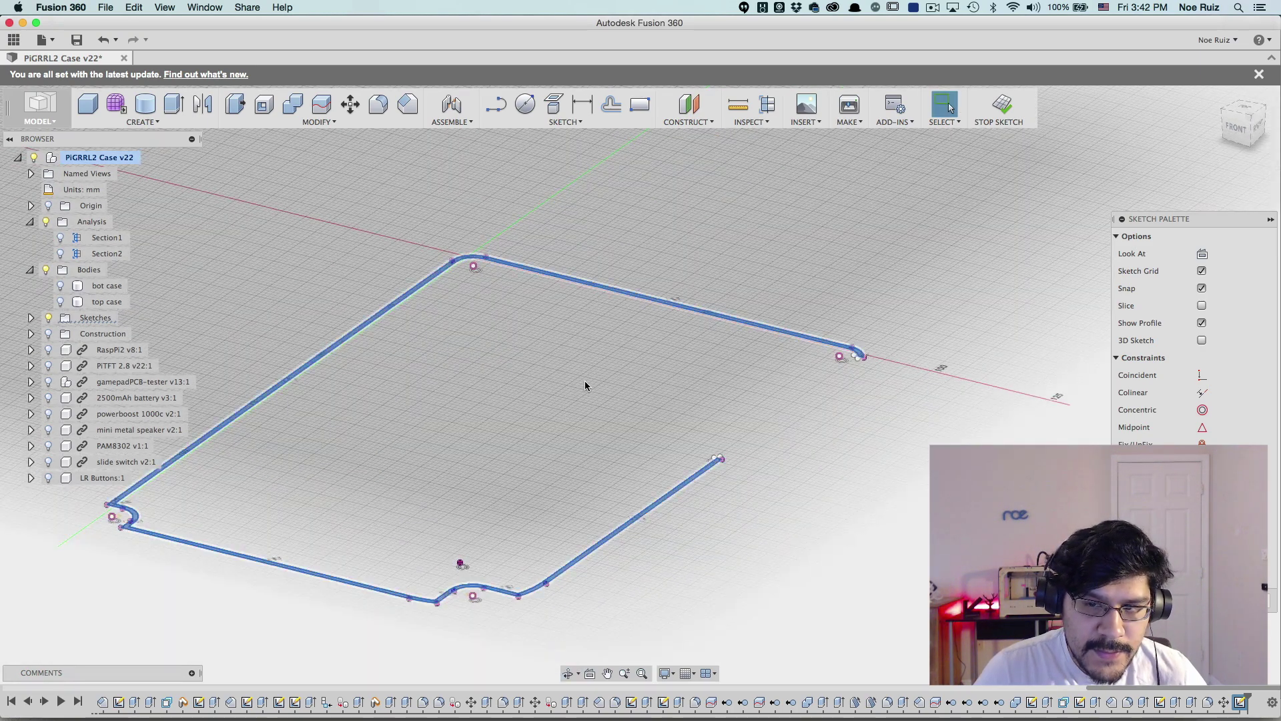
{"action": "left_click", "coordinate": [61, 285]}
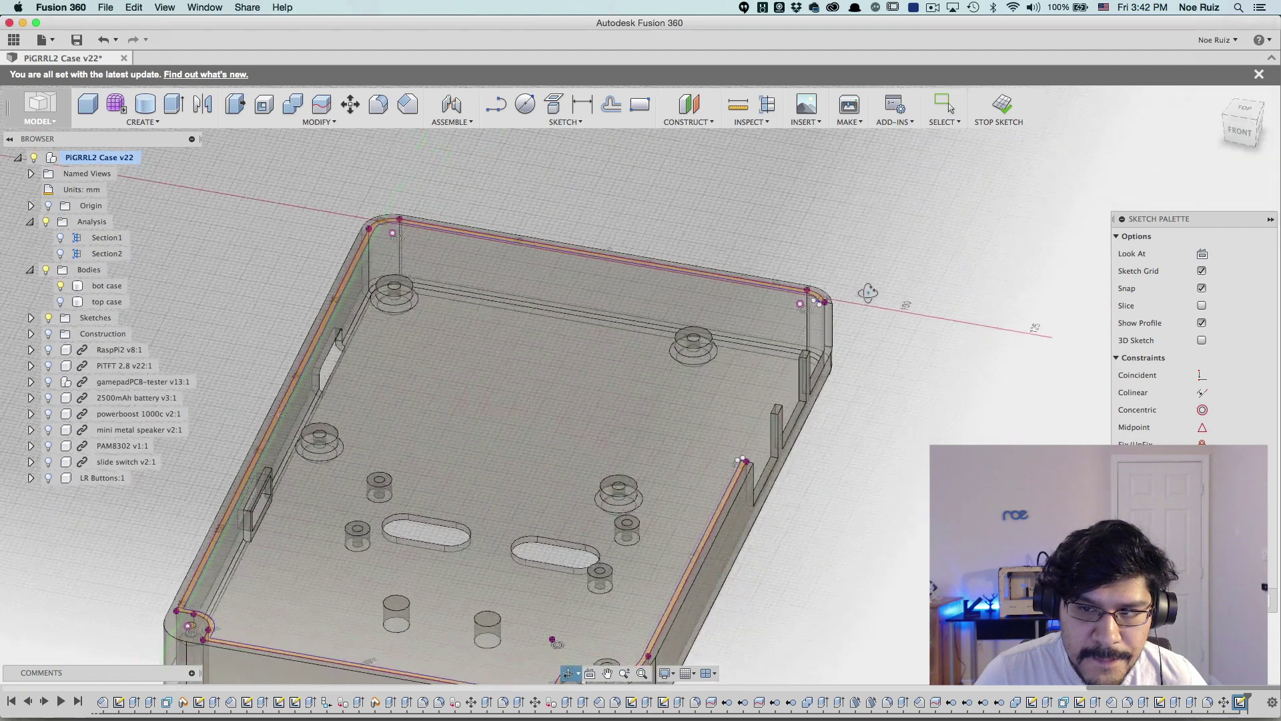
- Orbit and zoom around the case to check the profile follows its inner walls
{"action": "middle_click_drag", "start_coordinate": [839, 267], "coordinate": [872, 307], "text": "shift"}
{"action": "scroll", "coordinate": [862, 360], "scroll_direction": "down", "scroll_amount": 2}
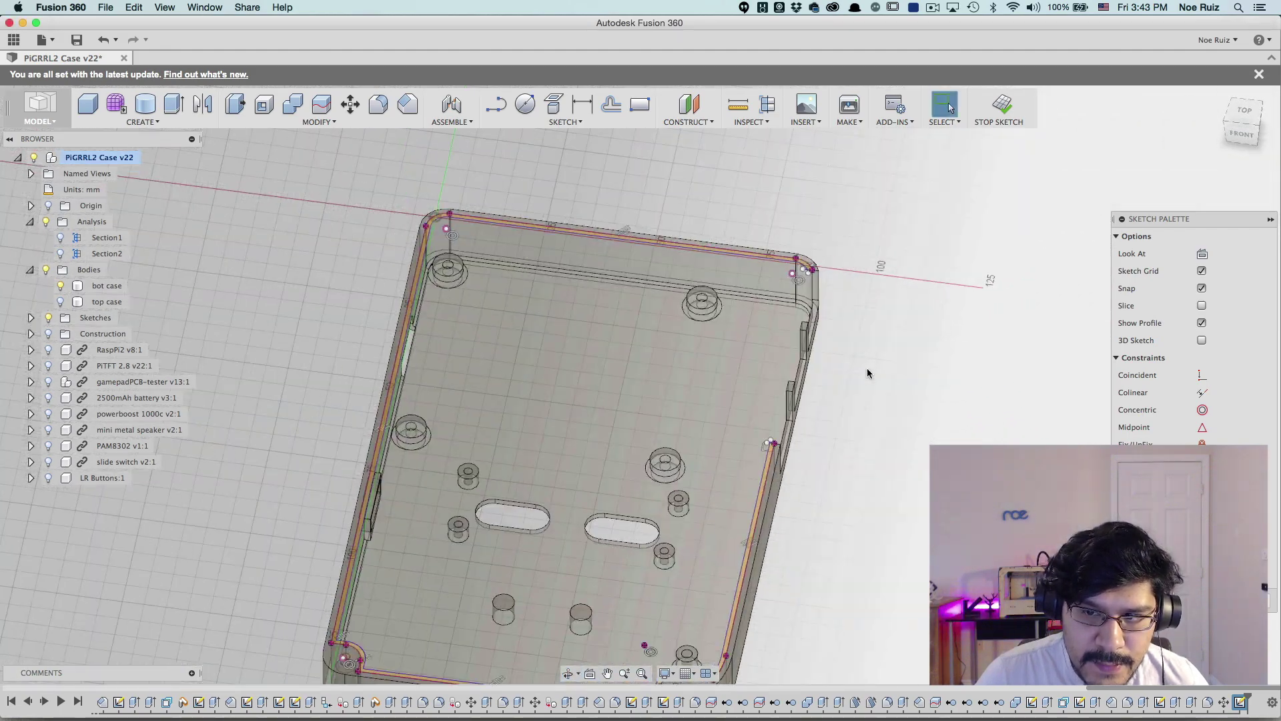
{"action": "middle_click_drag", "start_coordinate": [842, 457], "coordinate": [672, 479], "text": "shift"}
{"action": "scroll", "coordinate": [577, 422], "scroll_direction": "up", "scroll_amount": 10}
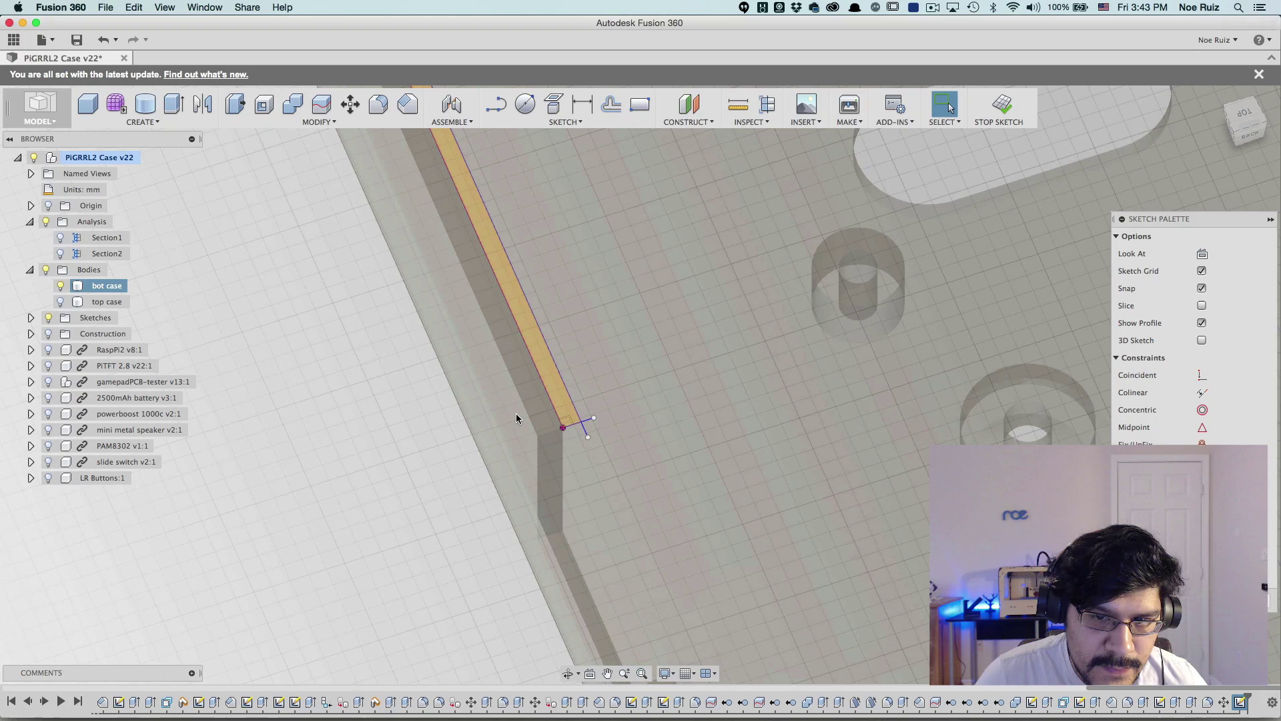
{"action": "middle_click_drag", "start_coordinate": [577, 422], "coordinate": [856, 403], "text": "shift"}
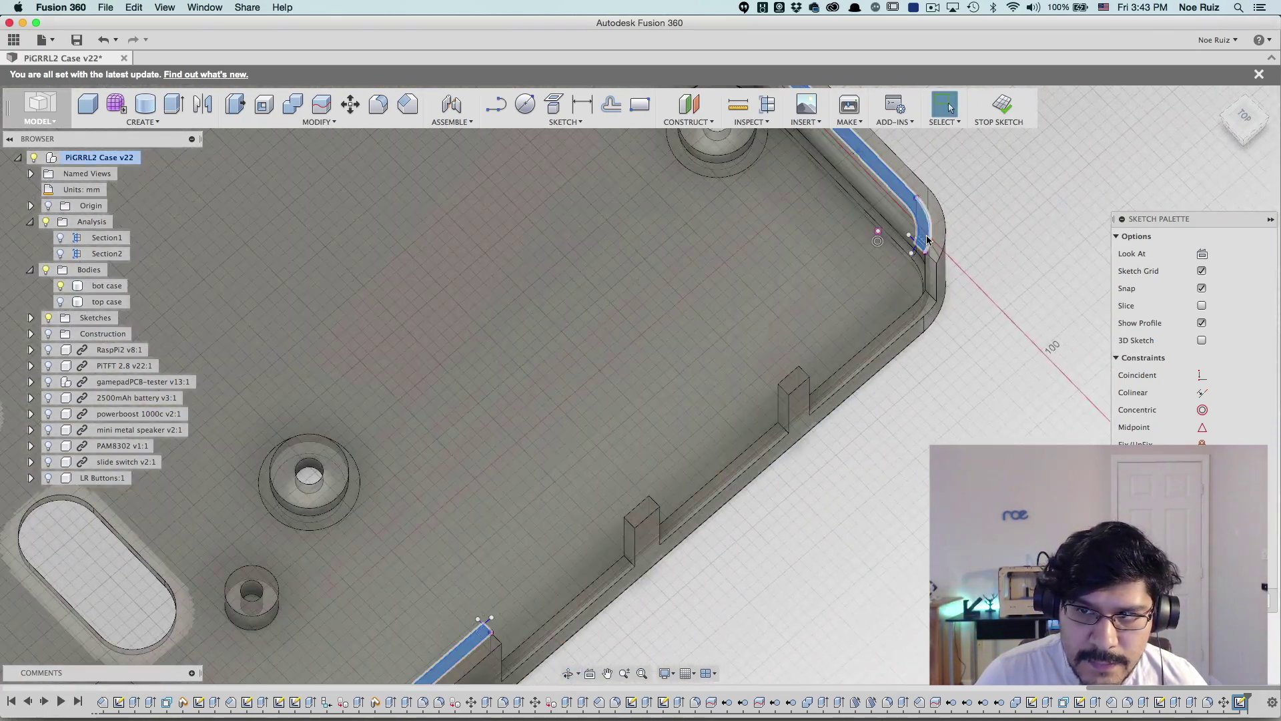
{"action": "scroll", "coordinate": [958, 299], "scroll_direction": "down", "scroll_amount": 4}
{"action": "scroll", "coordinate": [955, 300], "scroll_direction": "down", "scroll_amount": 4}
{"action": "middle_click_drag", "start_coordinate": [520, 596], "coordinate": [695, 374]}
{"action": "scroll", "coordinate": [656, 393], "scroll_direction": "up", "scroll_amount": 10}
{"action": "scroll", "coordinate": [452, 541], "scroll_direction": "up", "scroll_amount": 2}
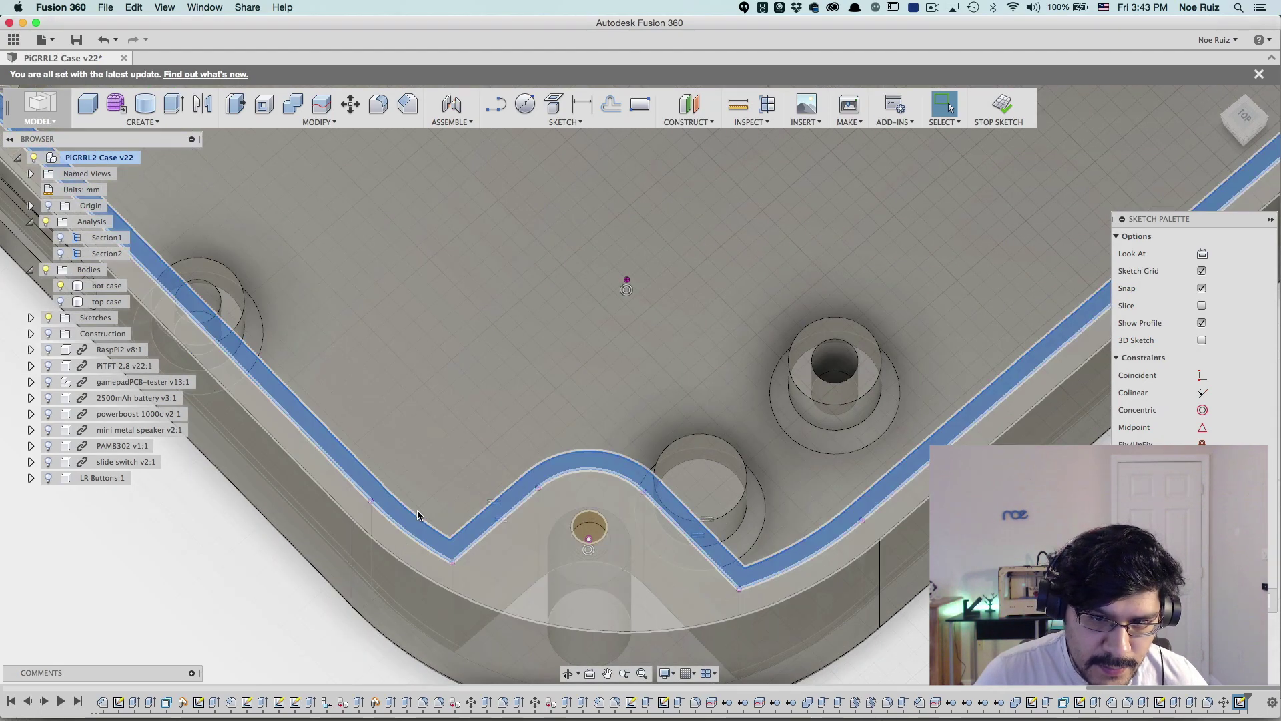
{"action": "scroll", "coordinate": [410, 501], "scroll_direction": "down", "scroll_amount": 3}
{"action": "scroll", "coordinate": [403, 487], "scroll_direction": "down", "scroll_amount": 8}
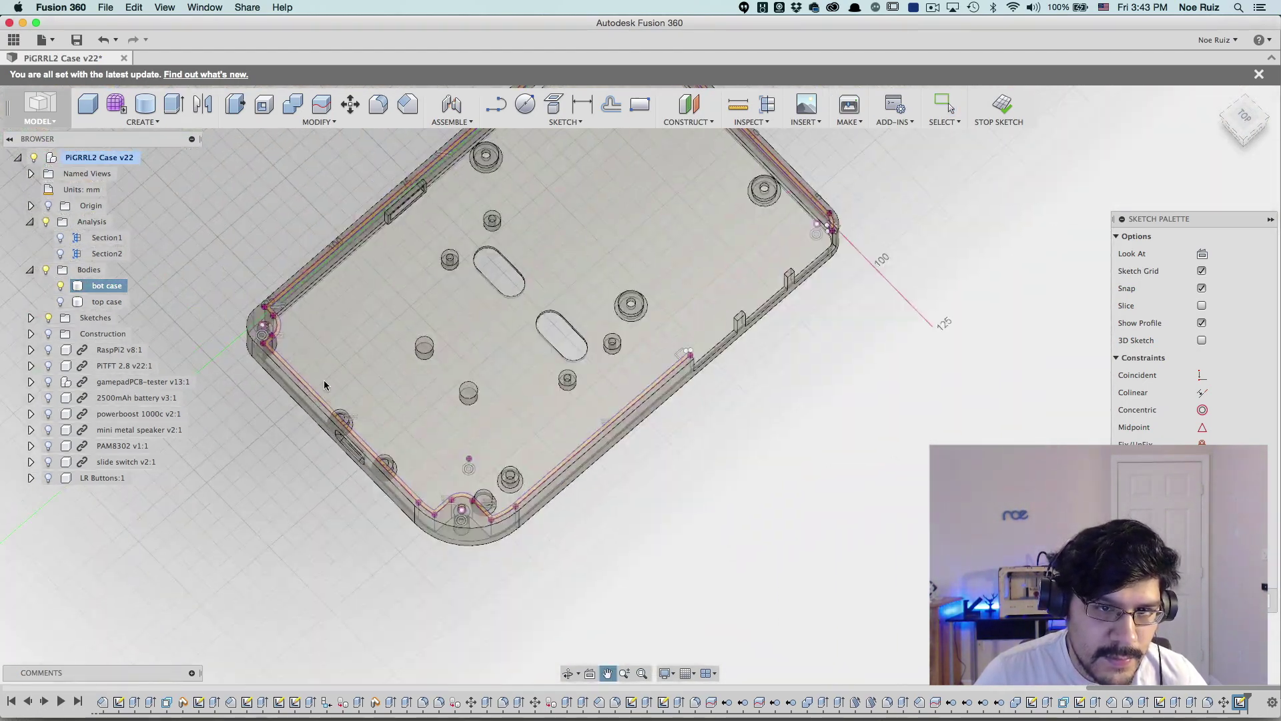
- Finish the lip sketch and orbit to an angled side view of the case
{"action": "left_click", "coordinate": [294, 193]}
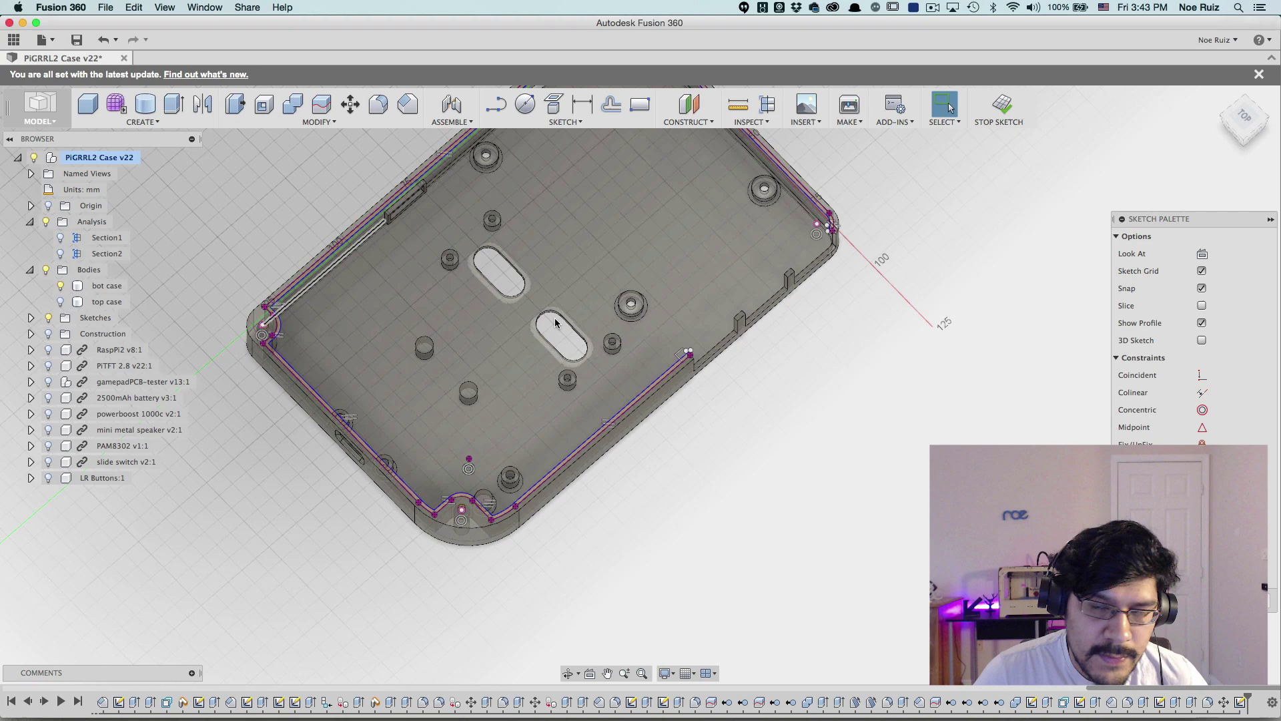
{"action": "left_click", "coordinate": [998, 115]}
{"action": "mouse_move", "coordinate": [875, 420]}
{"action": "middle_mouse_down", "text": "shift"}
{"action": "mouse_move", "coordinate": [746, 515]}
{"action": "mouse_move", "coordinate": [792, 509]}
{"action": "mouse_move", "coordinate": [819, 294]}
{"action": "middle_mouse_up", "text": "shift"}
{"action": "scroll", "coordinate": [810, 282], "scroll_direction": "up", "scroll_amount": 10}
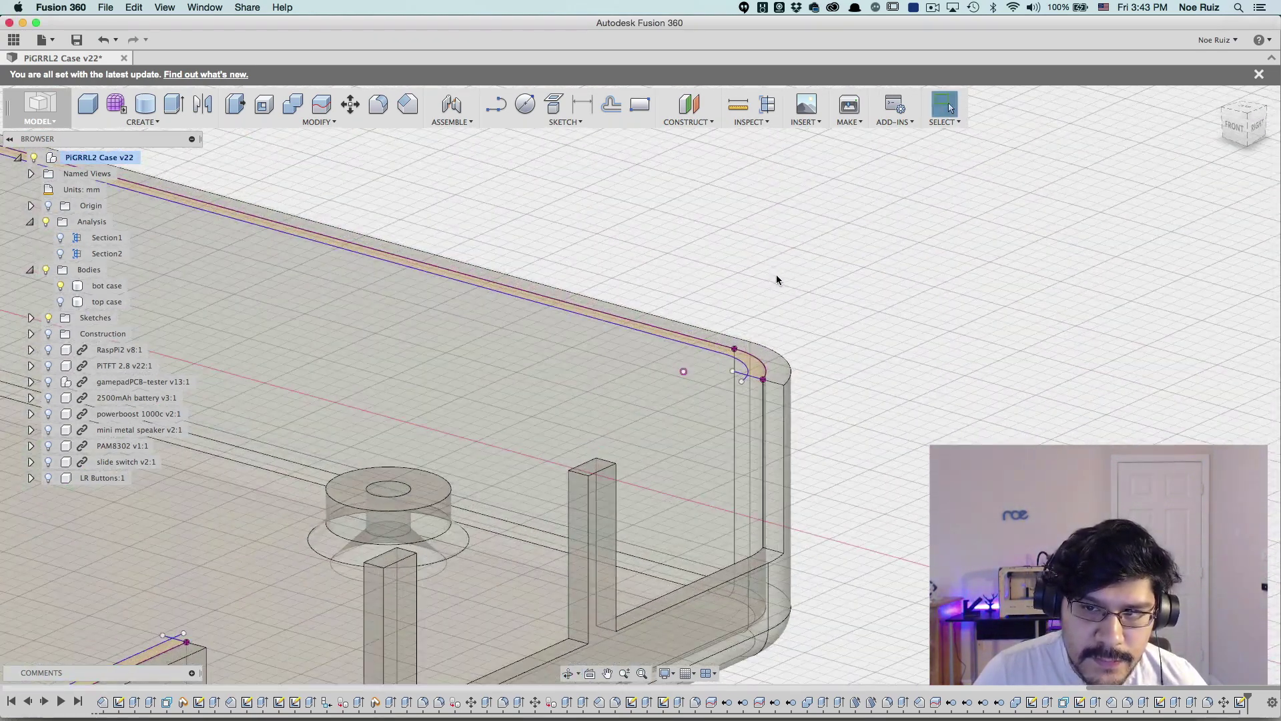
{"action": "scroll", "coordinate": [776, 279], "scroll_direction": "up", "scroll_amount": 2}
- Start an extrusion and select the lip profile
{"action": "left_click", "coordinate": [116, 120]}
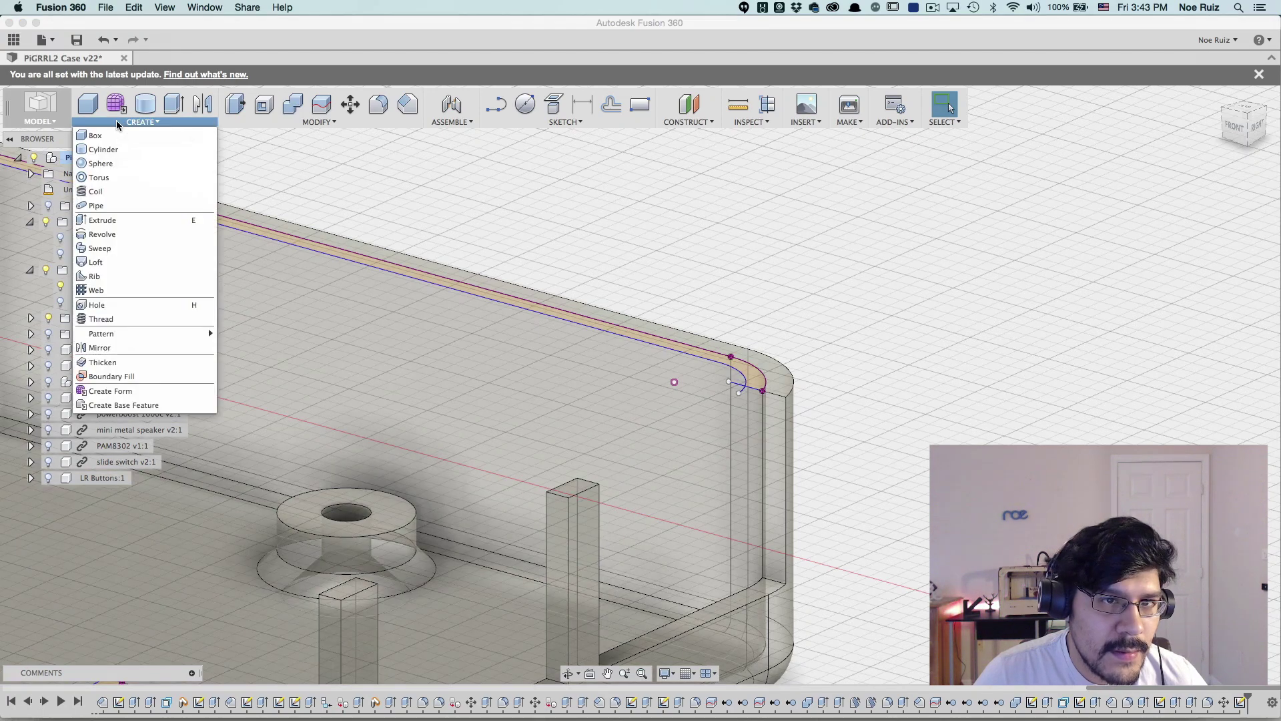
{"action": "left_click", "coordinate": [148, 220]}
{"action": "scroll", "coordinate": [751, 385], "scroll_direction": "up", "scroll_amount": 3}
{"action": "scroll", "coordinate": [751, 385], "scroll_direction": "up", "scroll_amount": 1}
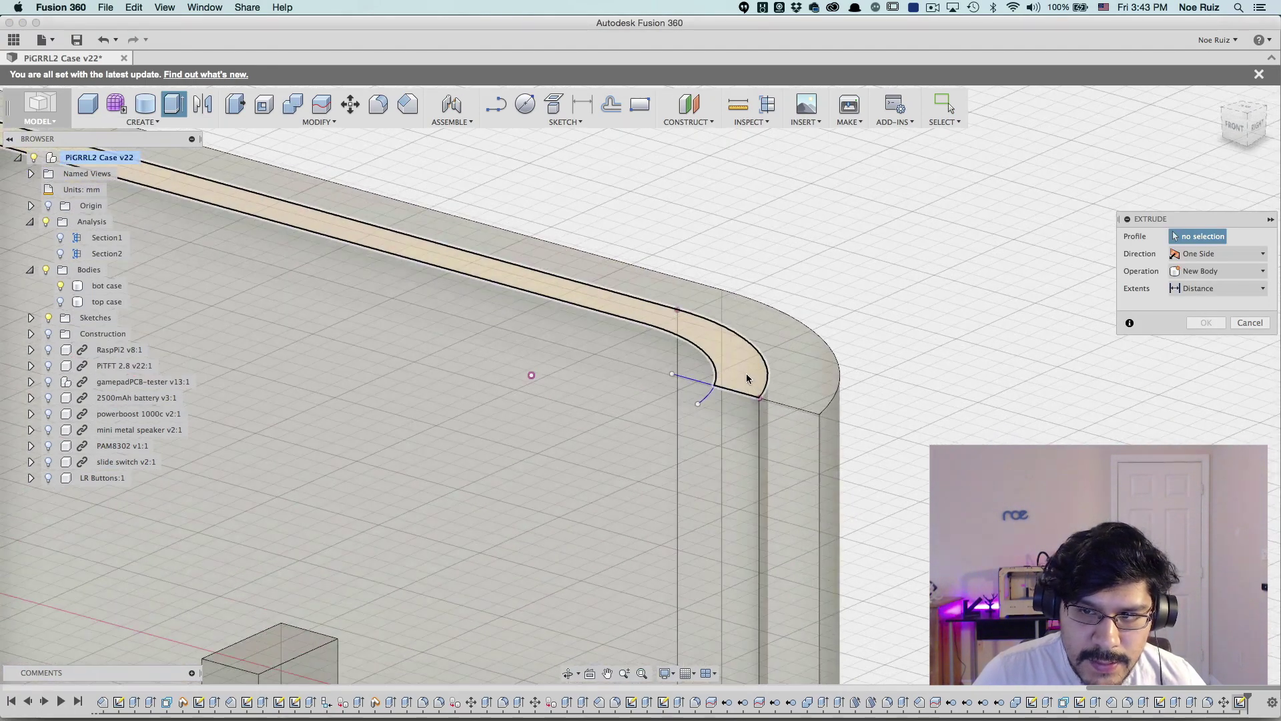
{"action": "left_click", "coordinate": [747, 377]}
{"action": "scroll", "coordinate": [808, 305], "scroll_direction": "down", "scroll_amount": 5}
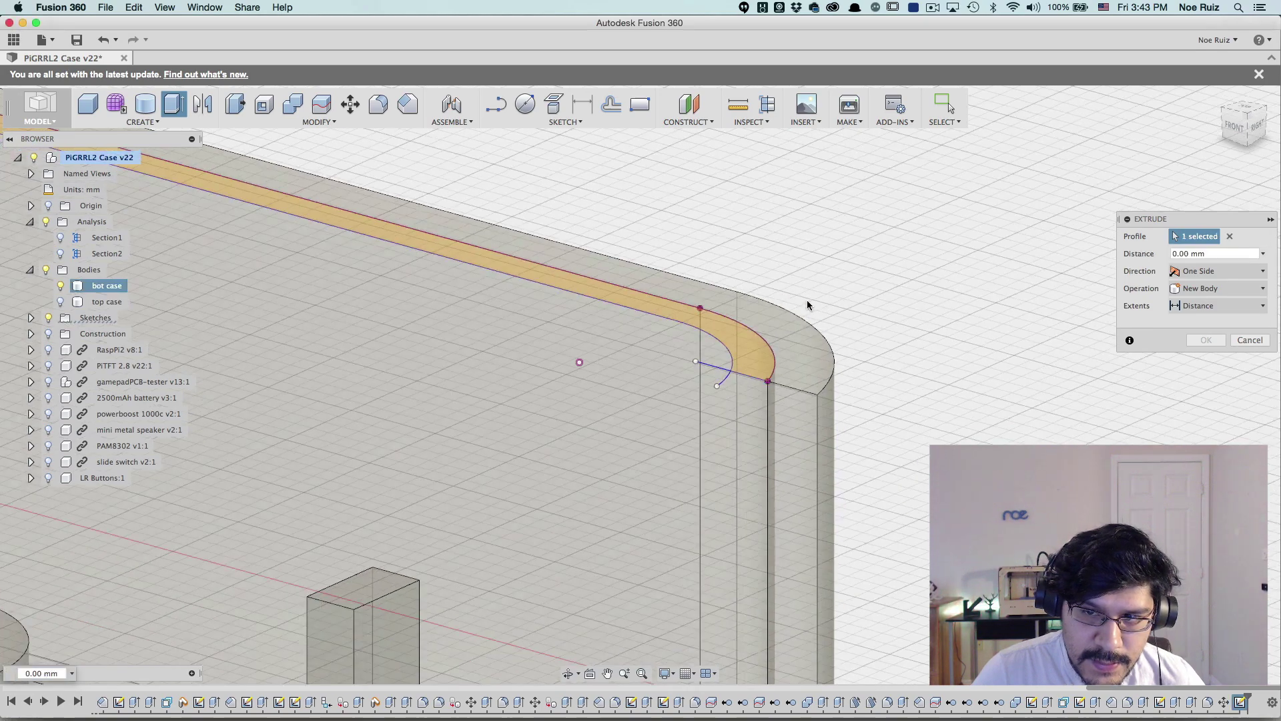
{"action": "scroll", "coordinate": [809, 305], "scroll_direction": "down", "scroll_amount": 6}
{"action": "scroll", "coordinate": [596, 406], "scroll_direction": "up", "scroll_amount": 5}
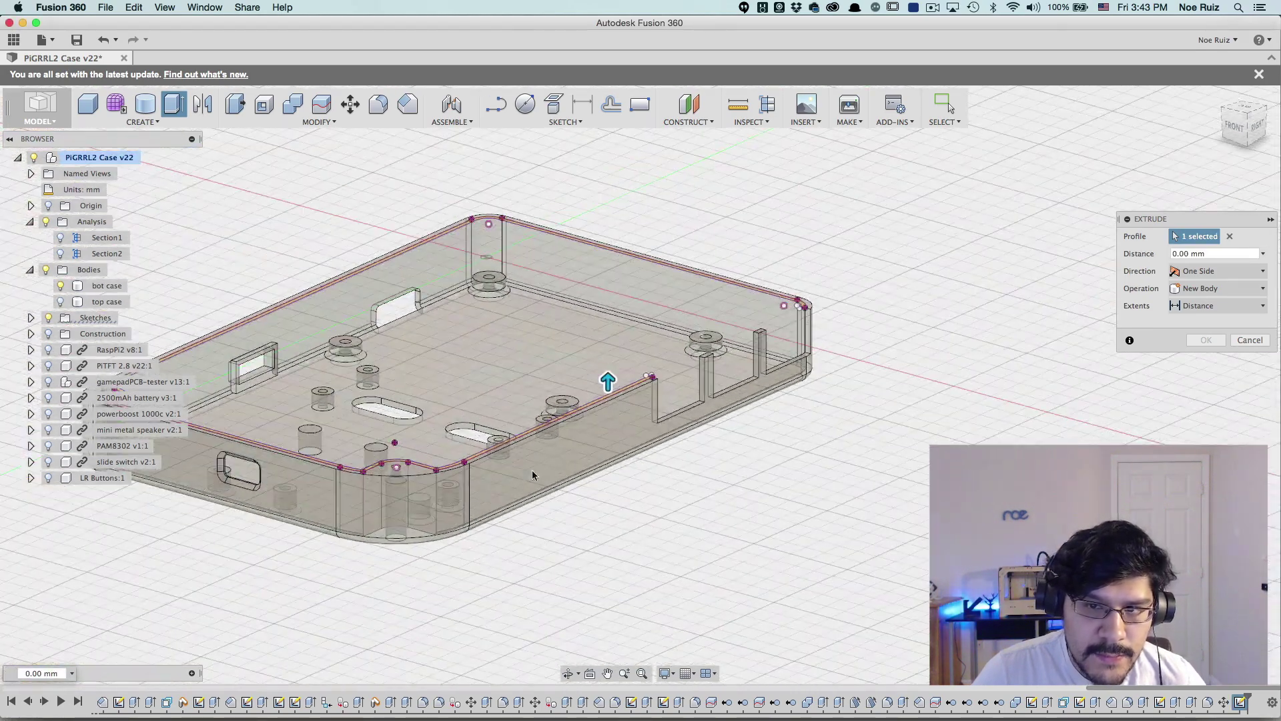
{"action": "scroll", "coordinate": [641, 340], "scroll_direction": "up", "scroll_amount": 3}
- Set the lip extrusion to 3 mm with Symmetric direction
{"action": "left_click_drag", "start_coordinate": [655, 329], "coordinate": [653, 287]}
{"action": "left_click", "coordinate": [763, 334]}
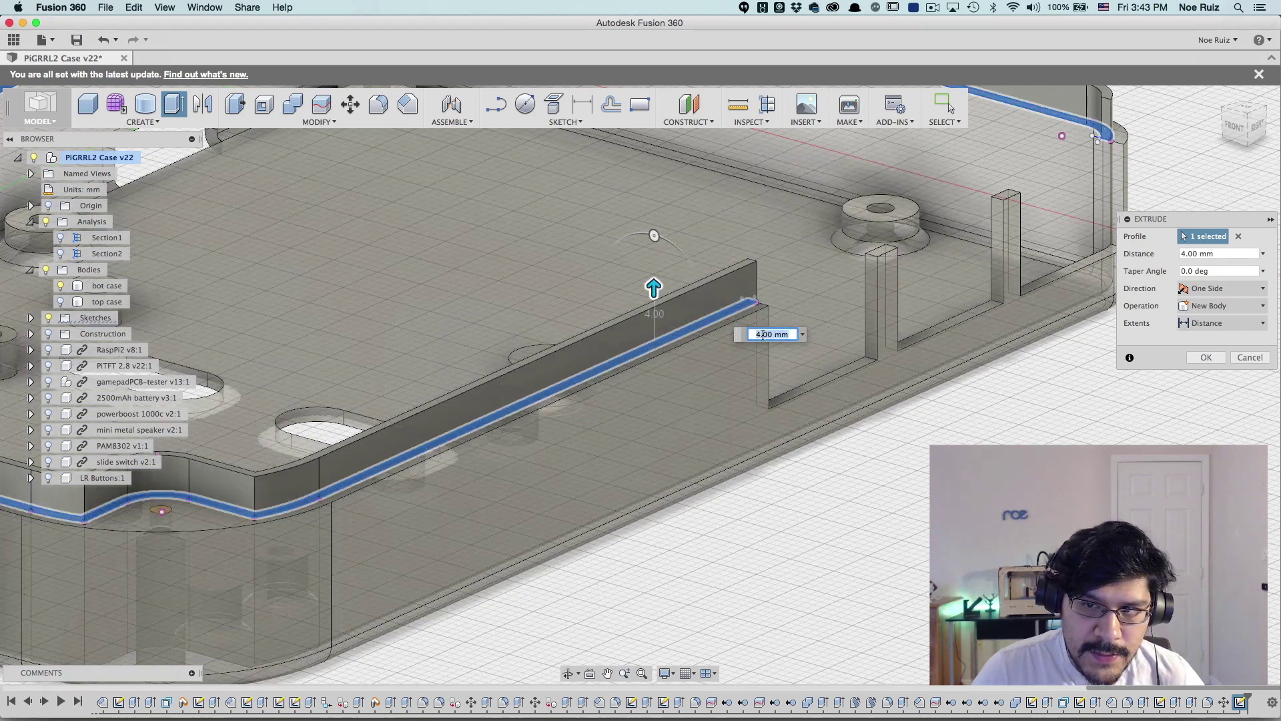
{"action": "type", "text": "3"}
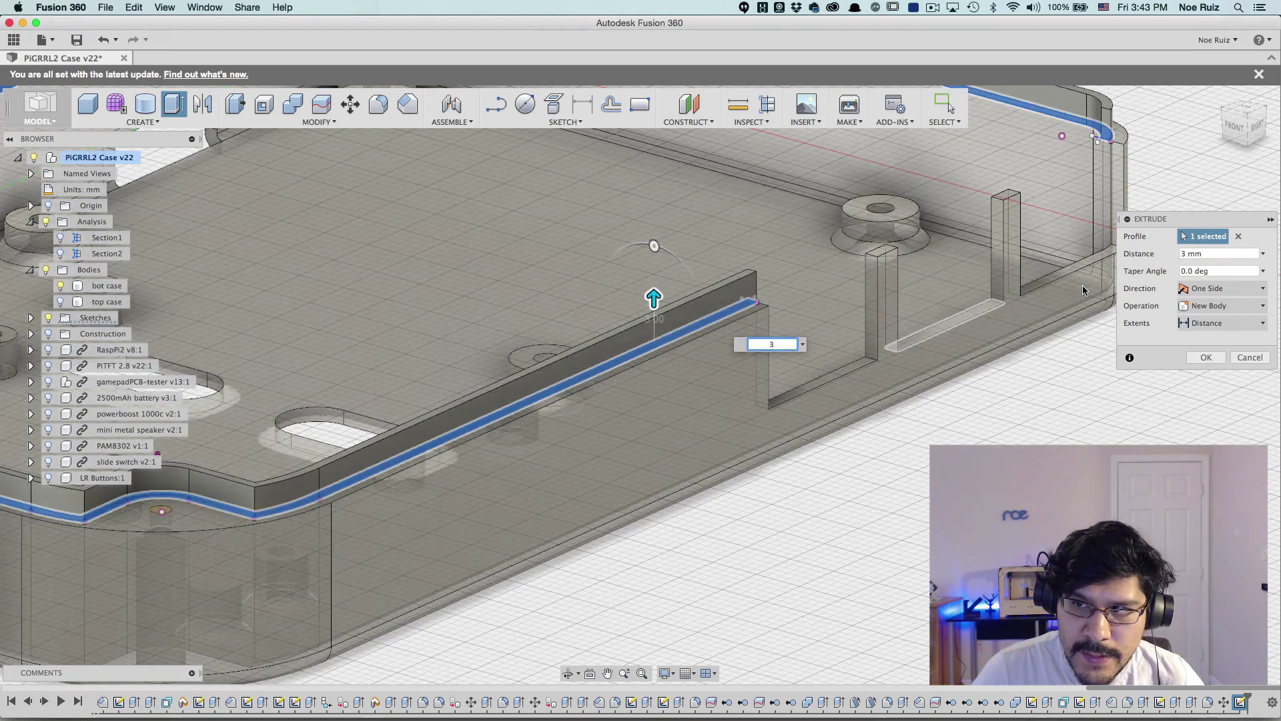
{"action": "left_click", "coordinate": [1219, 290]}
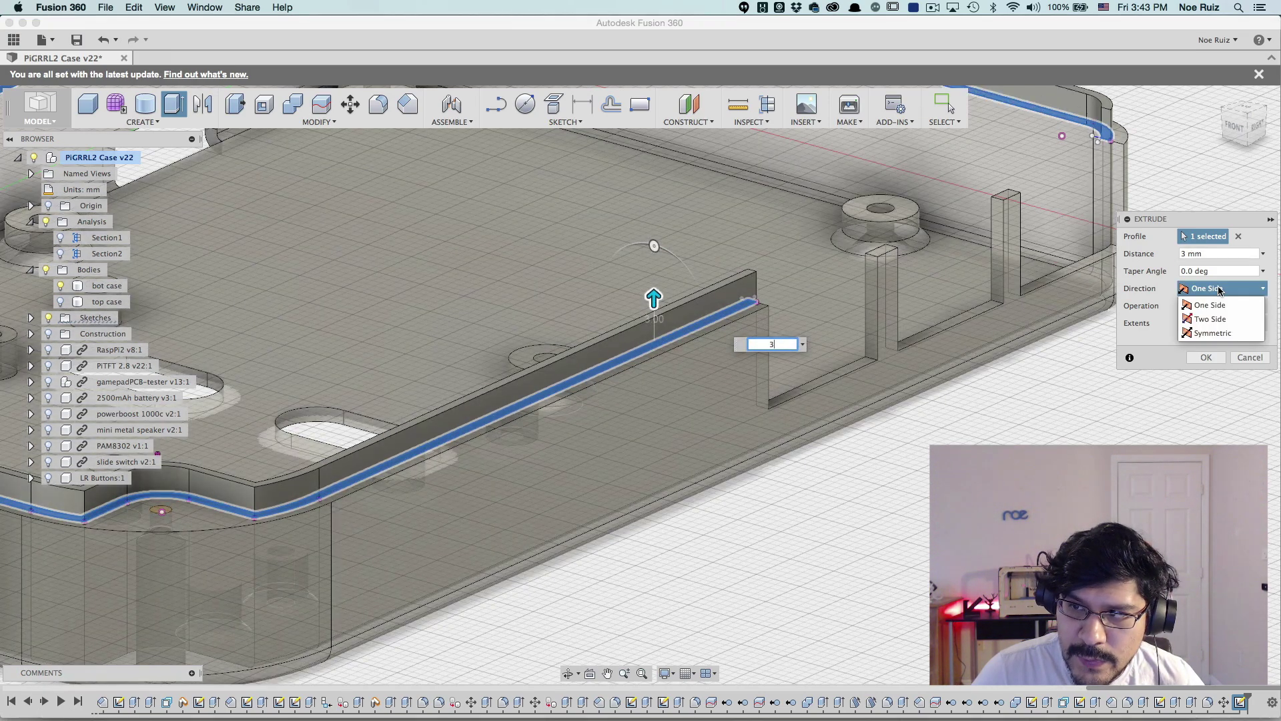
{"action": "left_click", "coordinate": [1215, 331]}
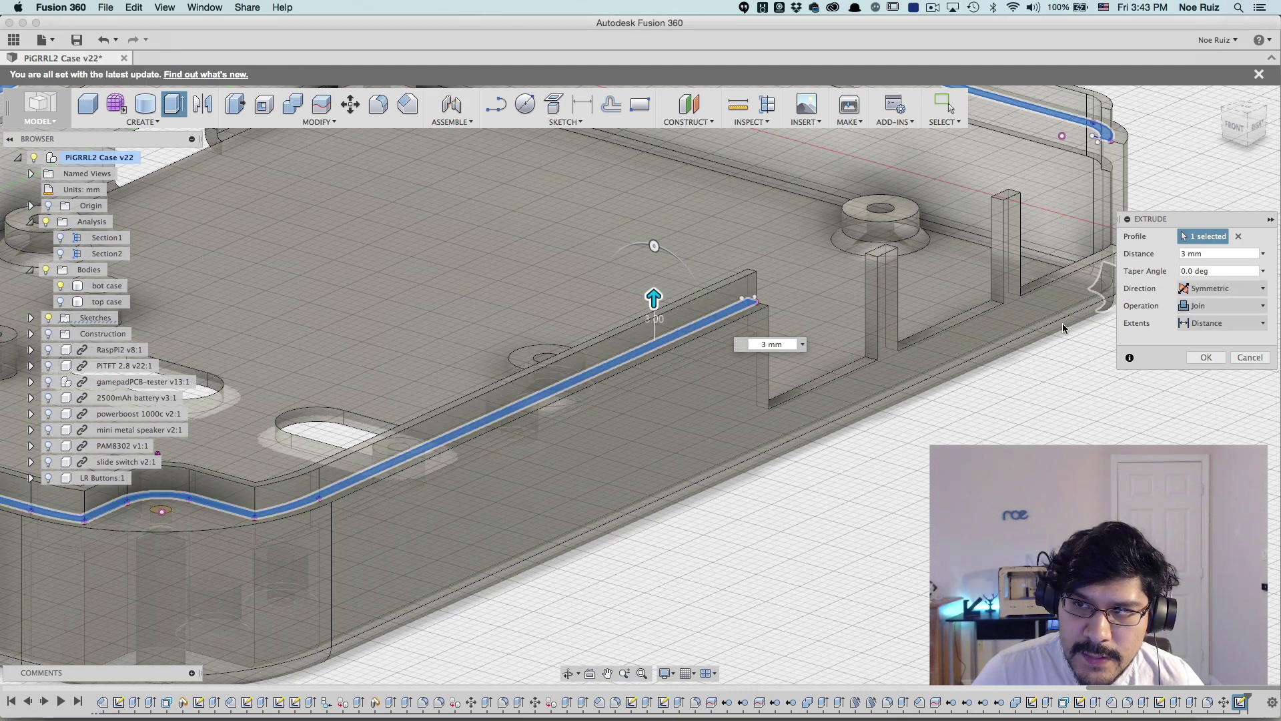
- Preview the lip with the bot case hidden, then commit the 3 mm lip joined to the case
{"action": "left_click", "coordinate": [106, 286]}
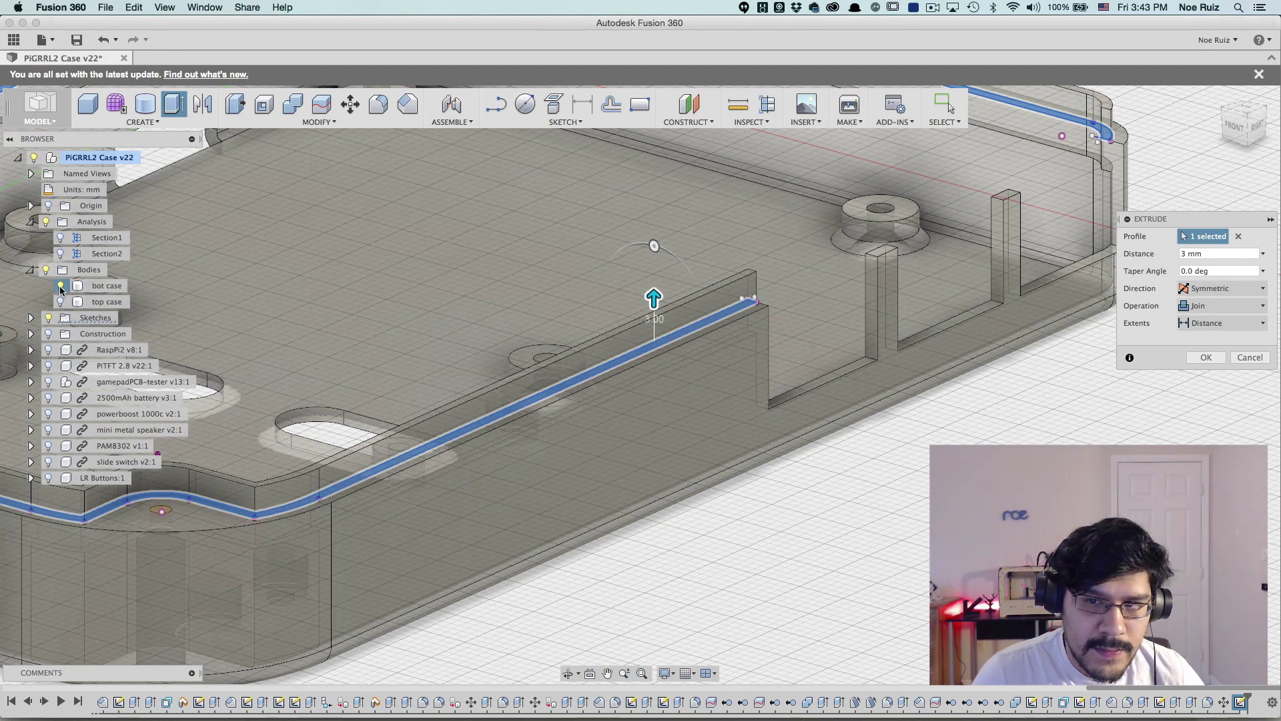
{"action": "left_click", "coordinate": [60, 286]}
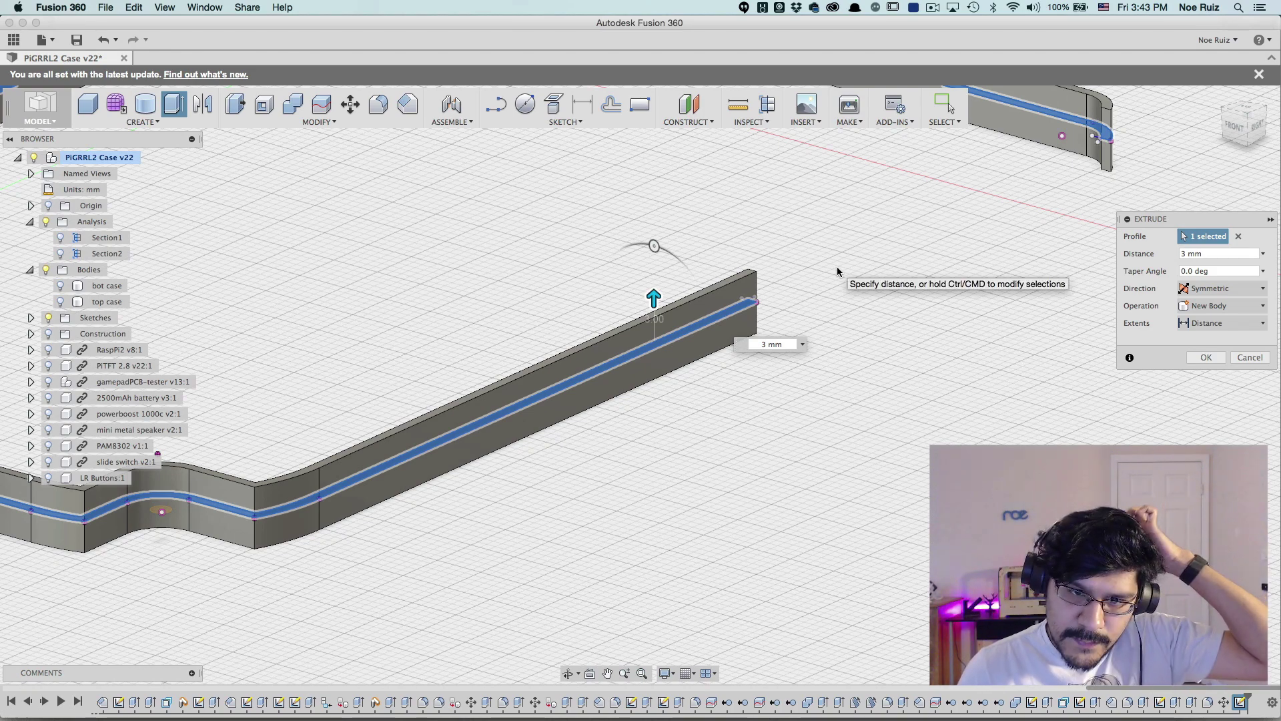
{"action": "left_click", "coordinate": [61, 286]}
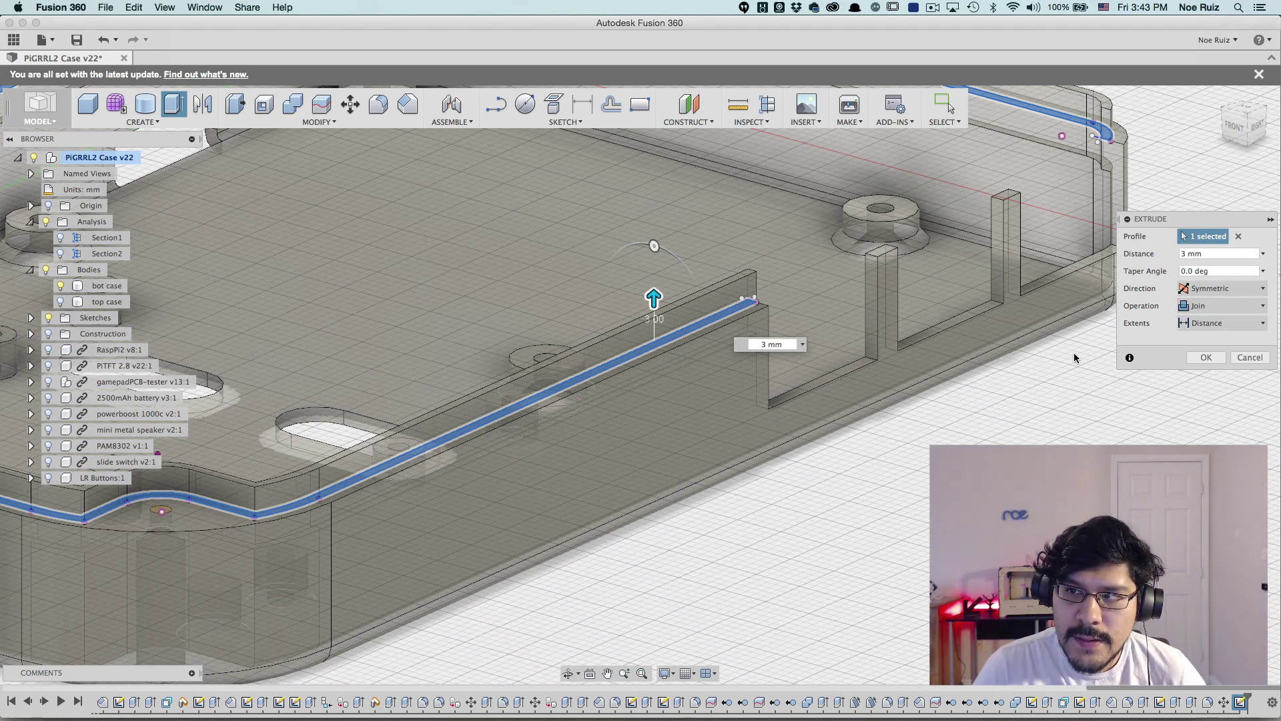
{"action": "middle_click_drag", "start_coordinate": [1076, 358], "coordinate": [1028, 481]}
{"action": "scroll", "coordinate": [969, 298], "scroll_direction": "down", "scroll_amount": 1}
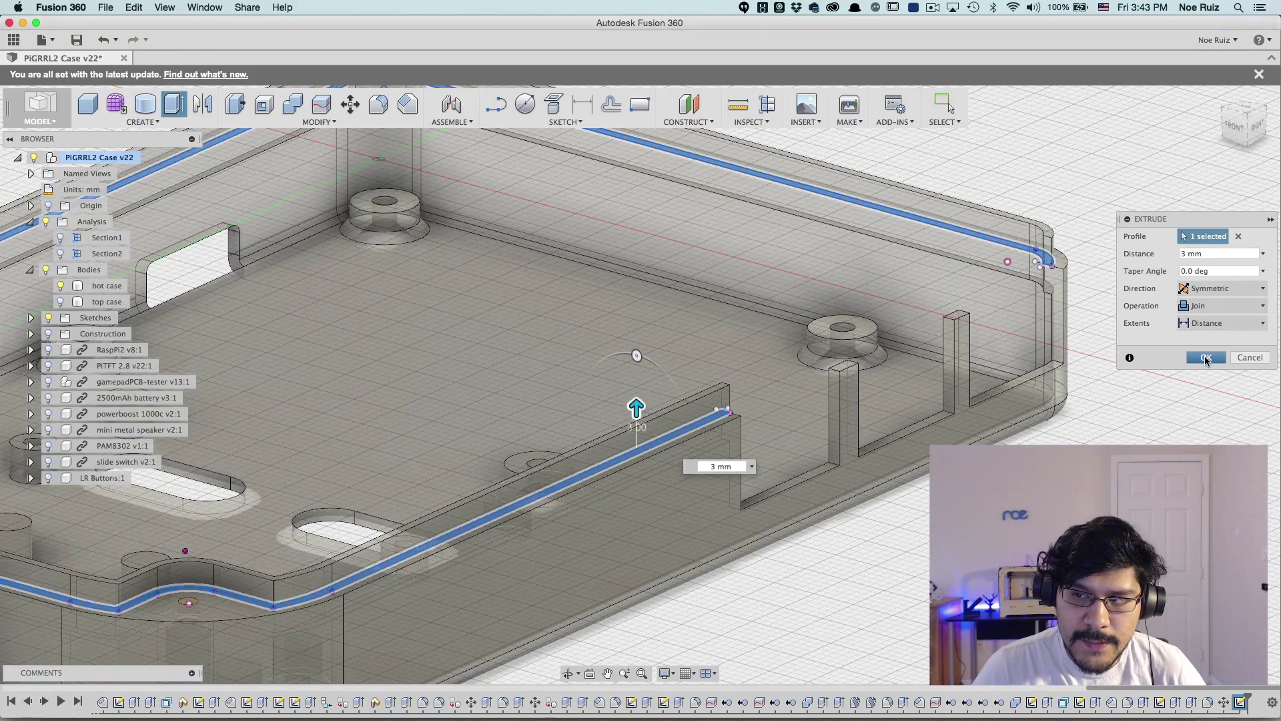
{"action": "left_click", "coordinate": [1205, 359]}
{"action": "scroll", "coordinate": [1171, 343], "scroll_direction": "up", "scroll_amount": 5}
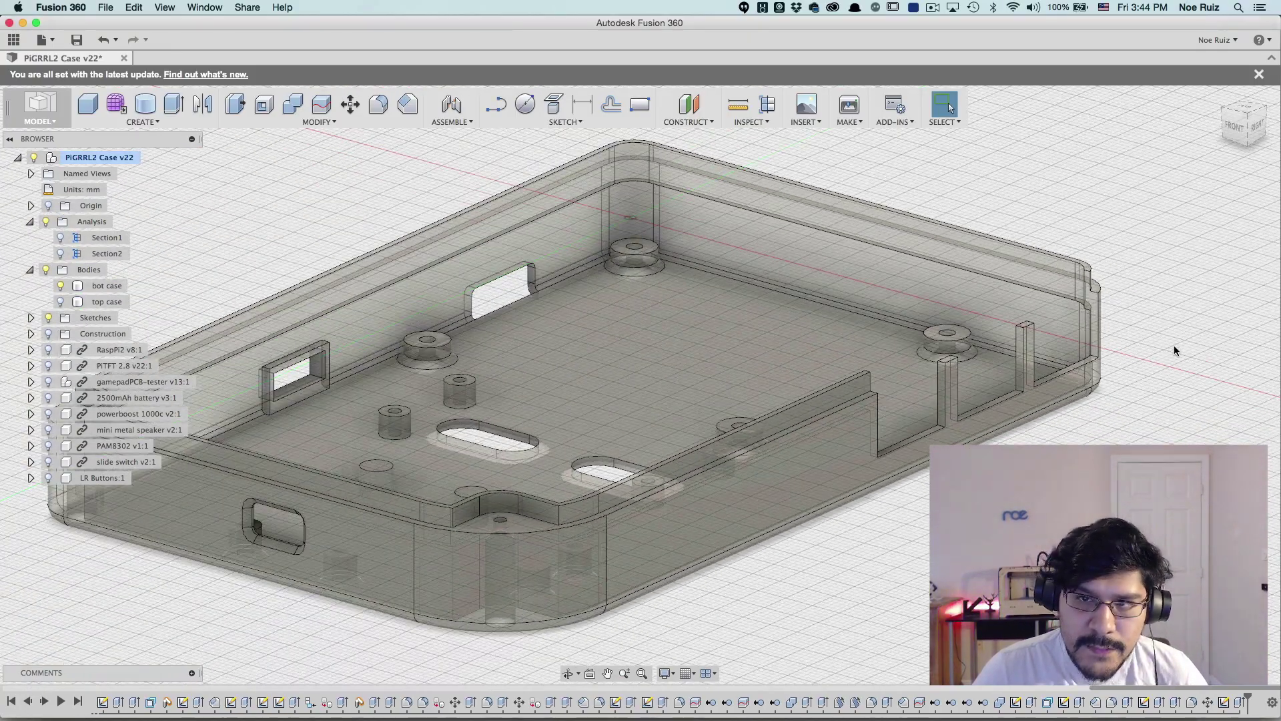
- Start a chamfer and pick the lip's underside edges on the left and back walls
{"action": "middle_click_drag", "start_coordinate": [1179, 346], "coordinate": [1013, 339], "text": "shift"}
{"action": "scroll", "coordinate": [658, 399], "scroll_direction": "down", "scroll_amount": 4}
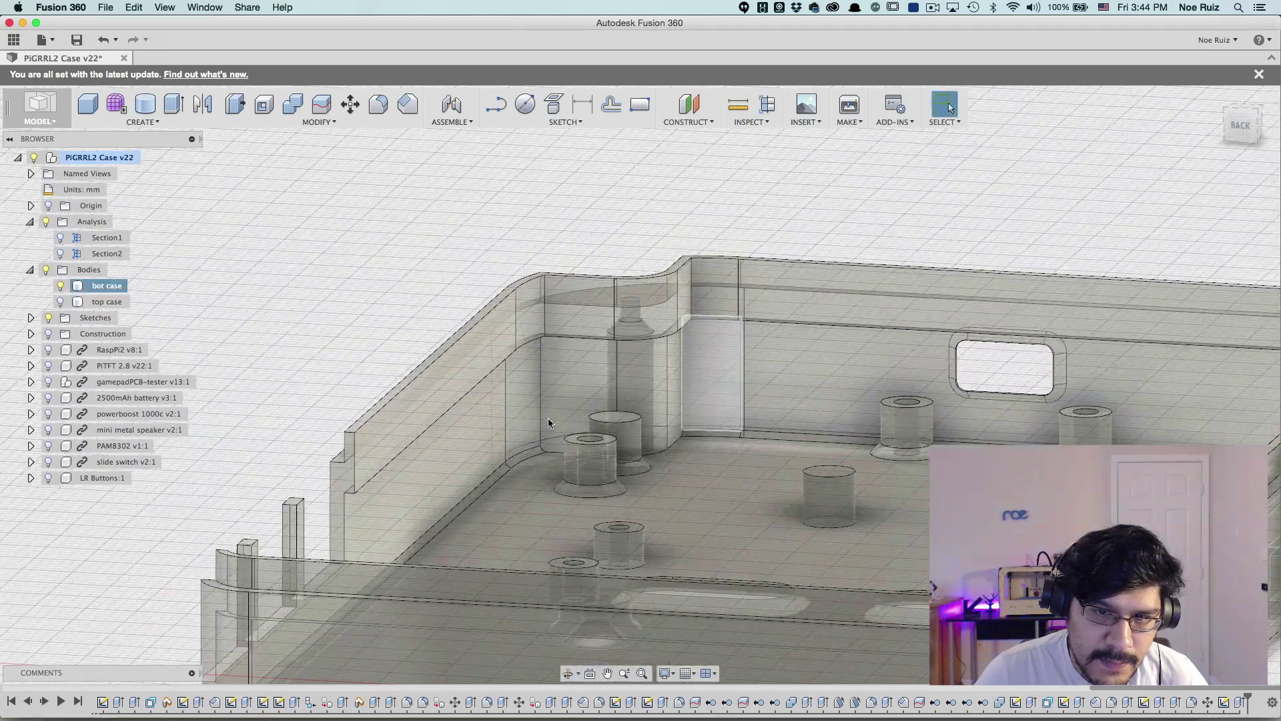
{"action": "scroll", "coordinate": [548, 422], "scroll_direction": "up", "scroll_amount": 3}
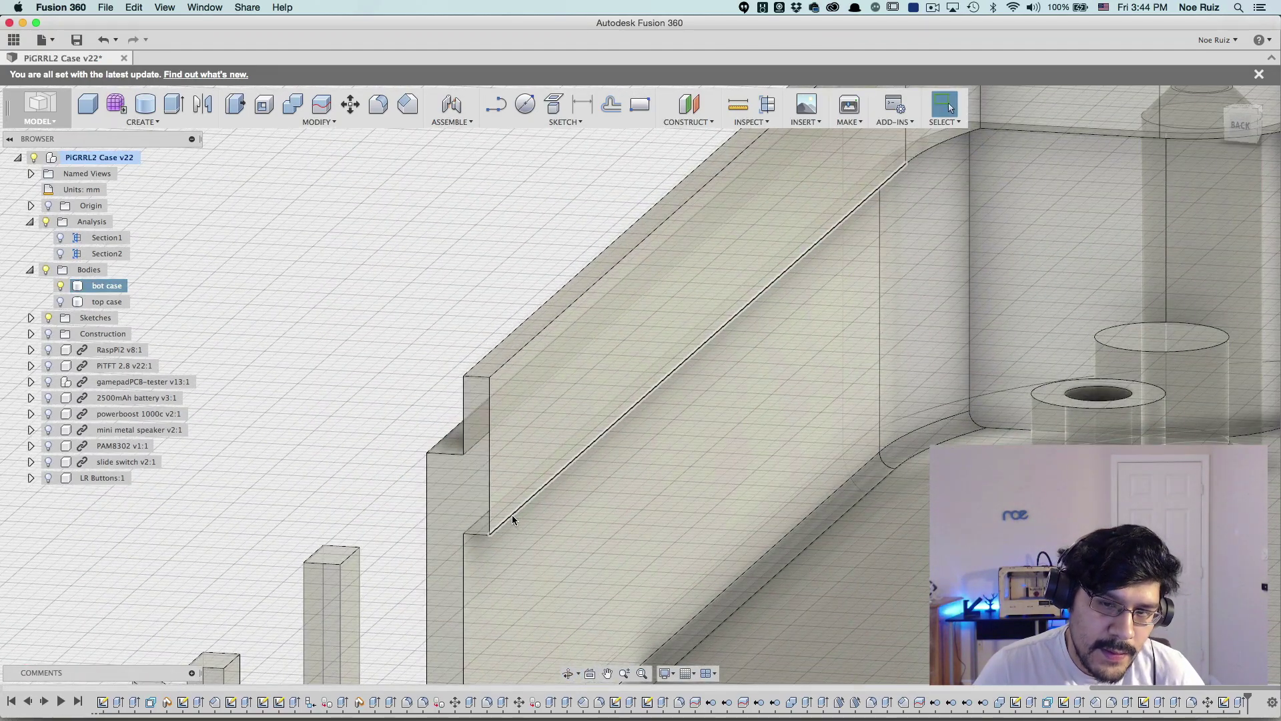
{"action": "scroll", "coordinate": [510, 511], "scroll_direction": "down", "scroll_amount": 1}
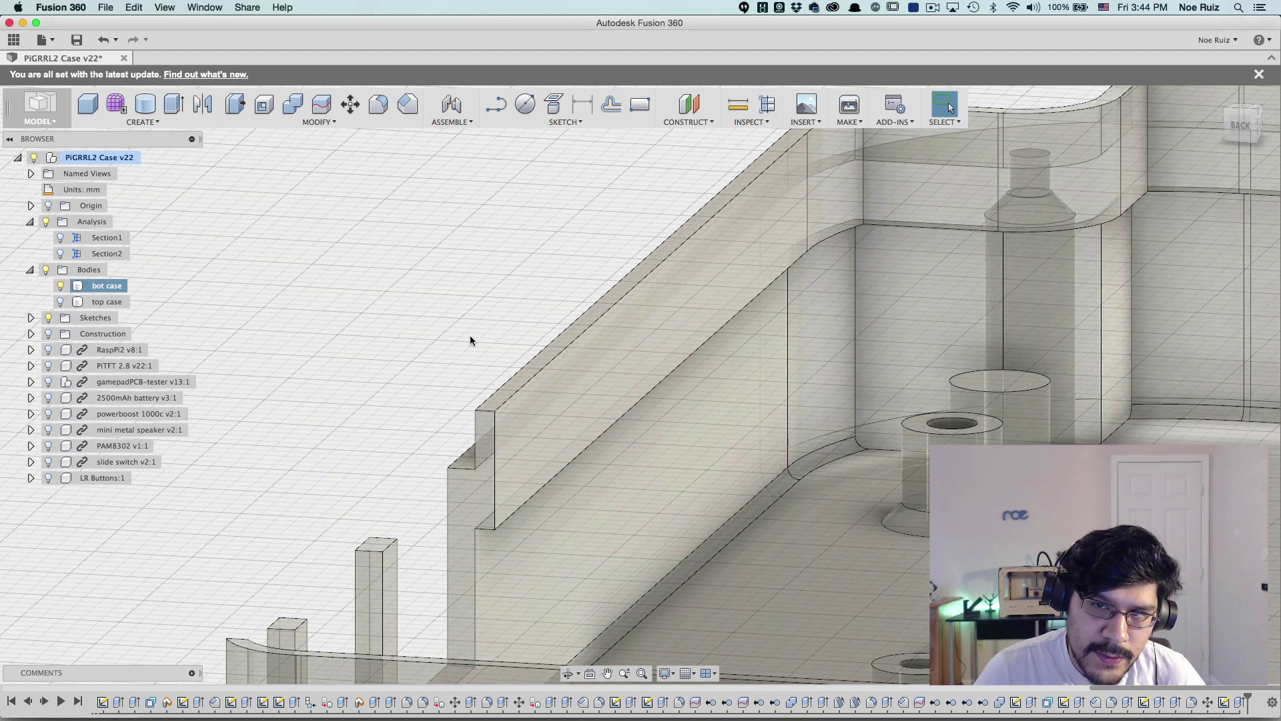
{"action": "left_click", "coordinate": [408, 106]}
{"action": "scroll", "coordinate": [515, 514], "scroll_direction": "up", "scroll_amount": 5}
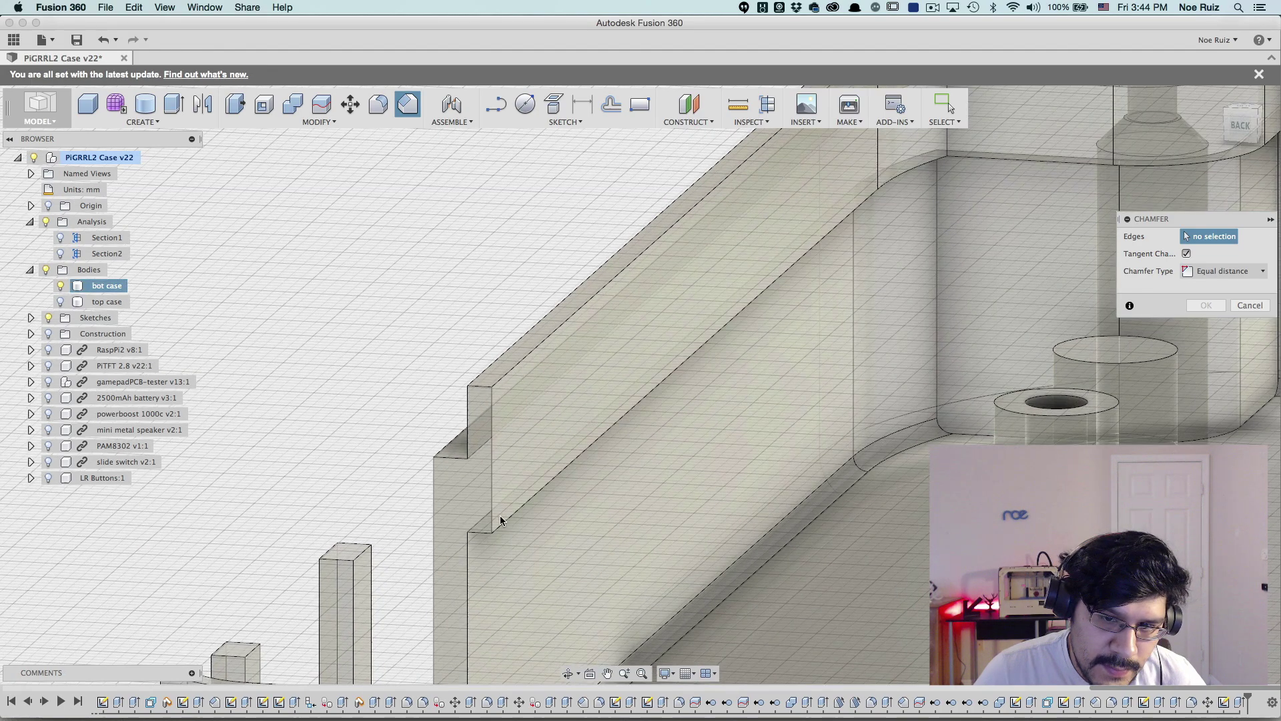
{"action": "left_click", "coordinate": [515, 521]}
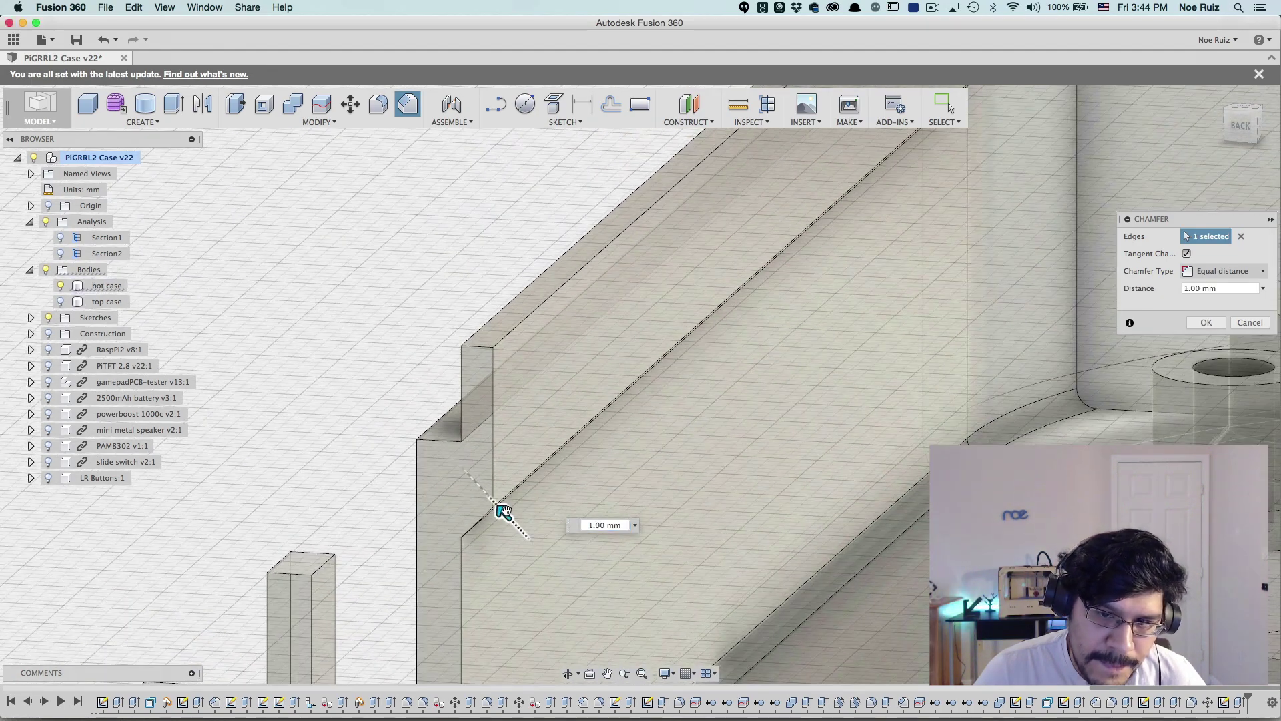
{"action": "scroll", "coordinate": [510, 524], "scroll_direction": "down", "scroll_amount": 3}
{"action": "middle_click_drag", "start_coordinate": [796, 251], "coordinate": [526, 418]}
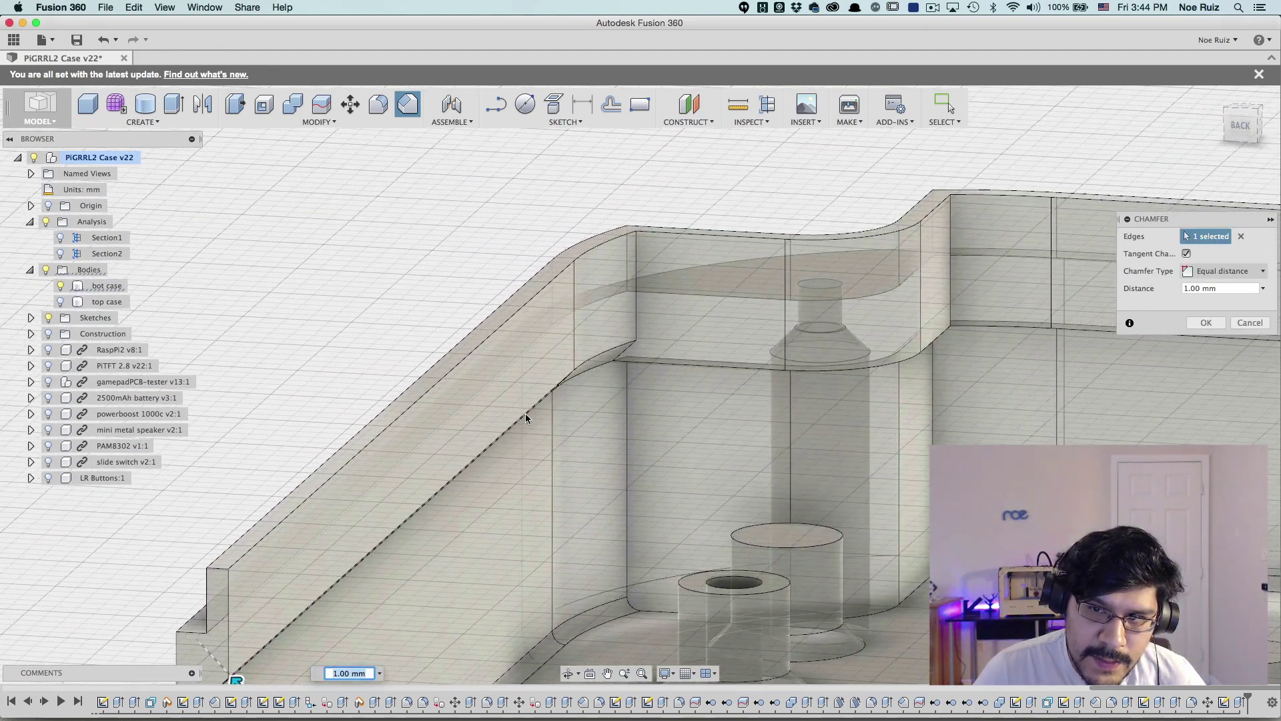
{"action": "left_click", "coordinate": [694, 363]}
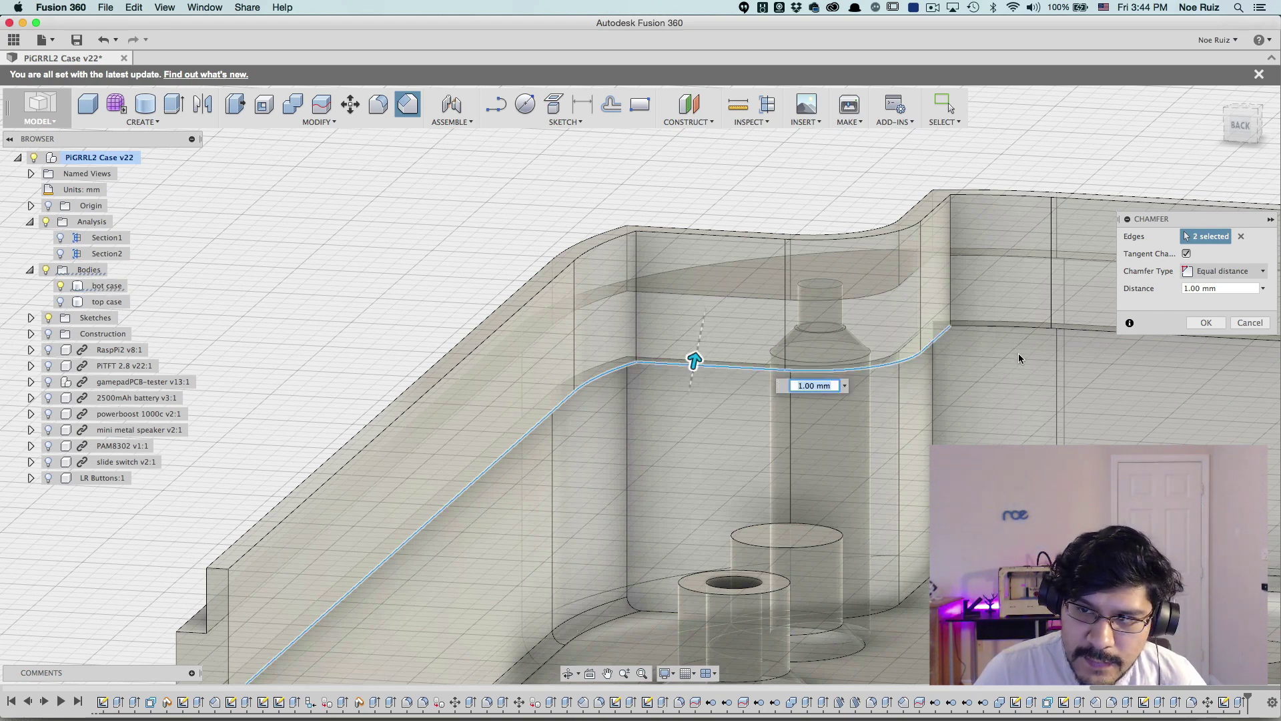
- Add the third, corner-boss and right-wall lip edges, then apply the 1 mm chamfer
{"action": "left_click", "coordinate": [999, 324]}
{"action": "scroll", "coordinate": [995, 327], "scroll_direction": "down", "scroll_amount": 5}
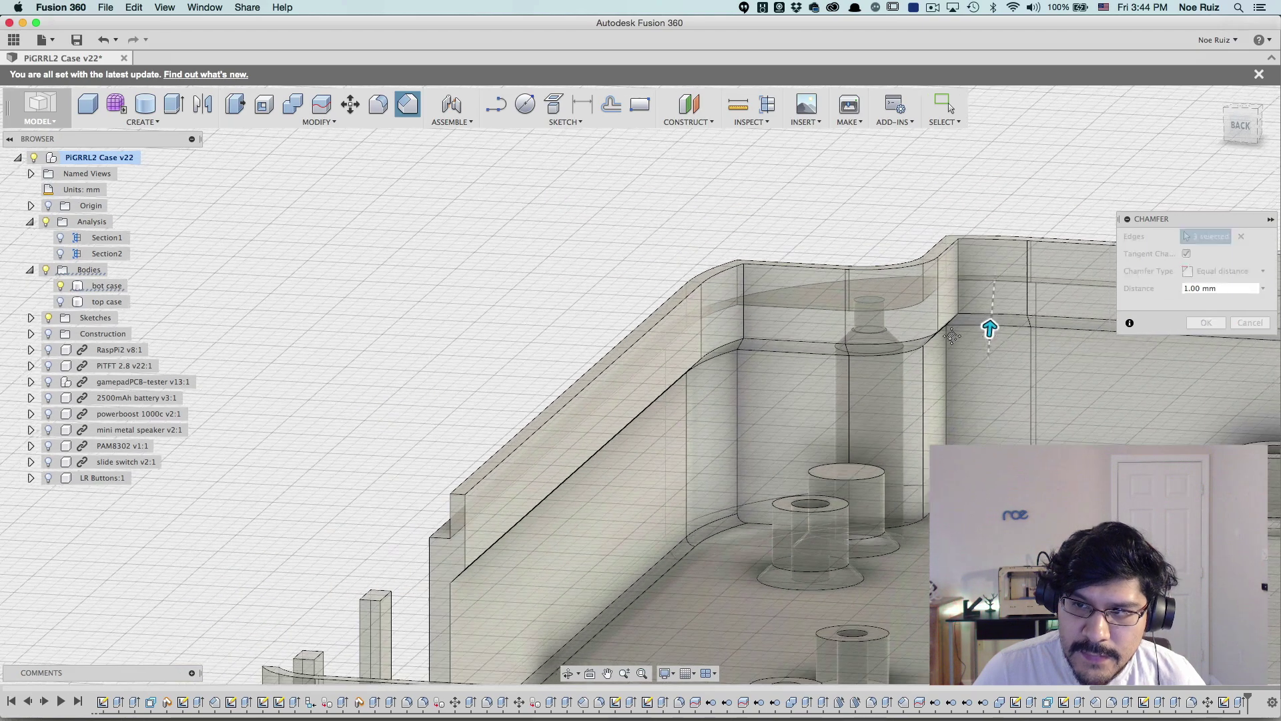
{"action": "middle_click_drag", "start_coordinate": [991, 329], "coordinate": [457, 331]}
{"action": "middle_click_drag", "start_coordinate": [436, 375], "coordinate": [593, 246], "text": "shift"}
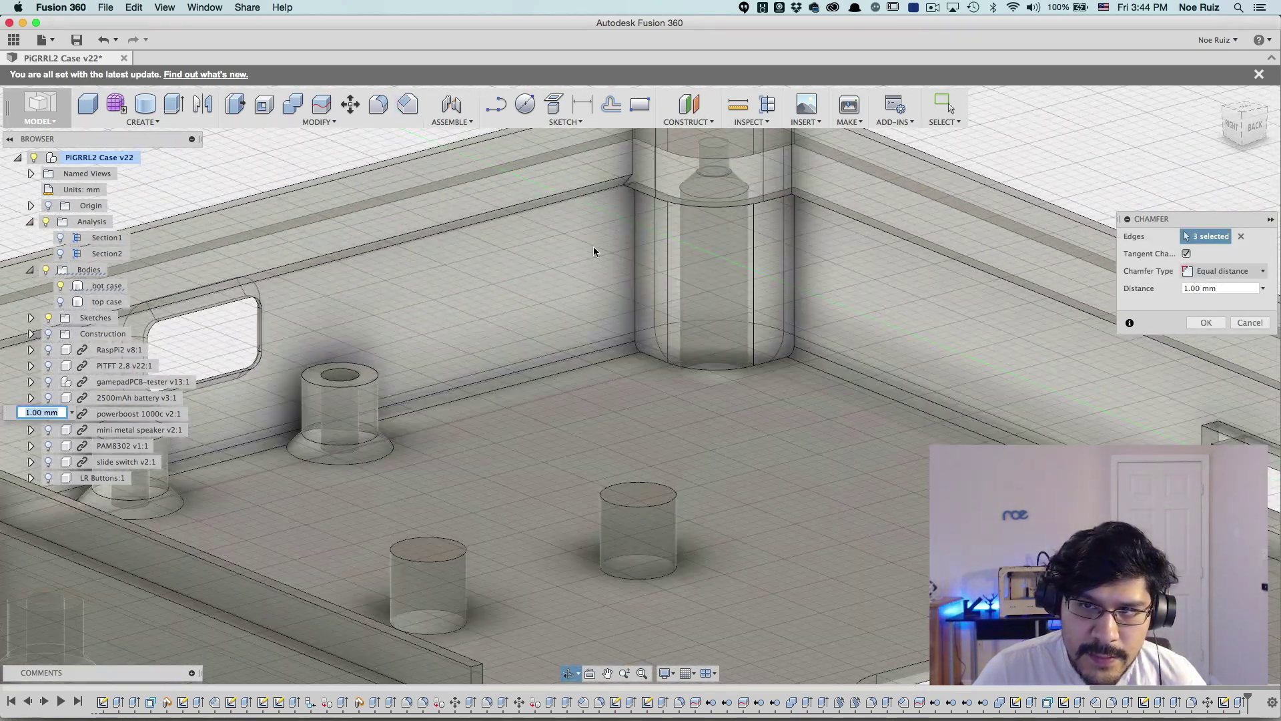
{"action": "left_click", "coordinate": [707, 206]}
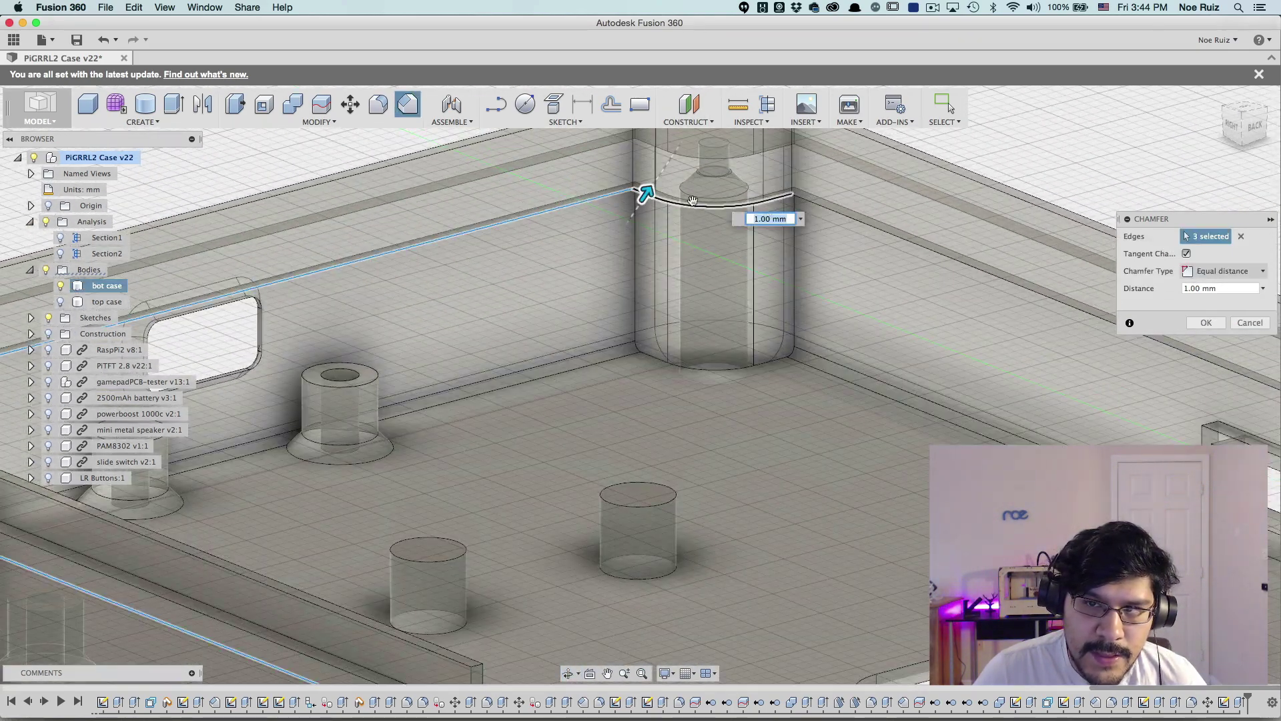
{"action": "left_click", "coordinate": [826, 210]}
{"action": "middle_click_drag", "start_coordinate": [826, 209], "coordinate": [594, 441], "text": "shift"}
{"action": "scroll", "coordinate": [594, 441], "scroll_direction": "down", "scroll_amount": 5}
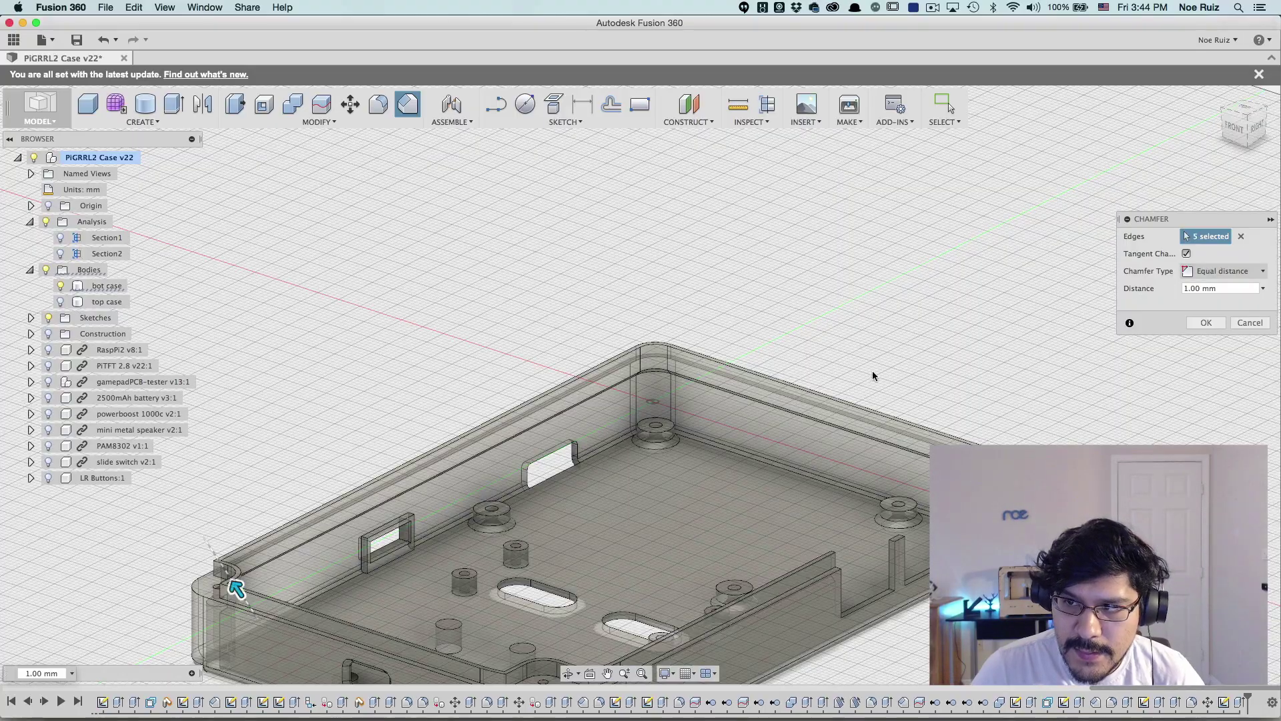
{"action": "middle_click_drag", "start_coordinate": [523, 340], "coordinate": [456, 334], "text": "shift"}
{"action": "scroll", "coordinate": [456, 334], "scroll_direction": "up", "scroll_amount": 6}
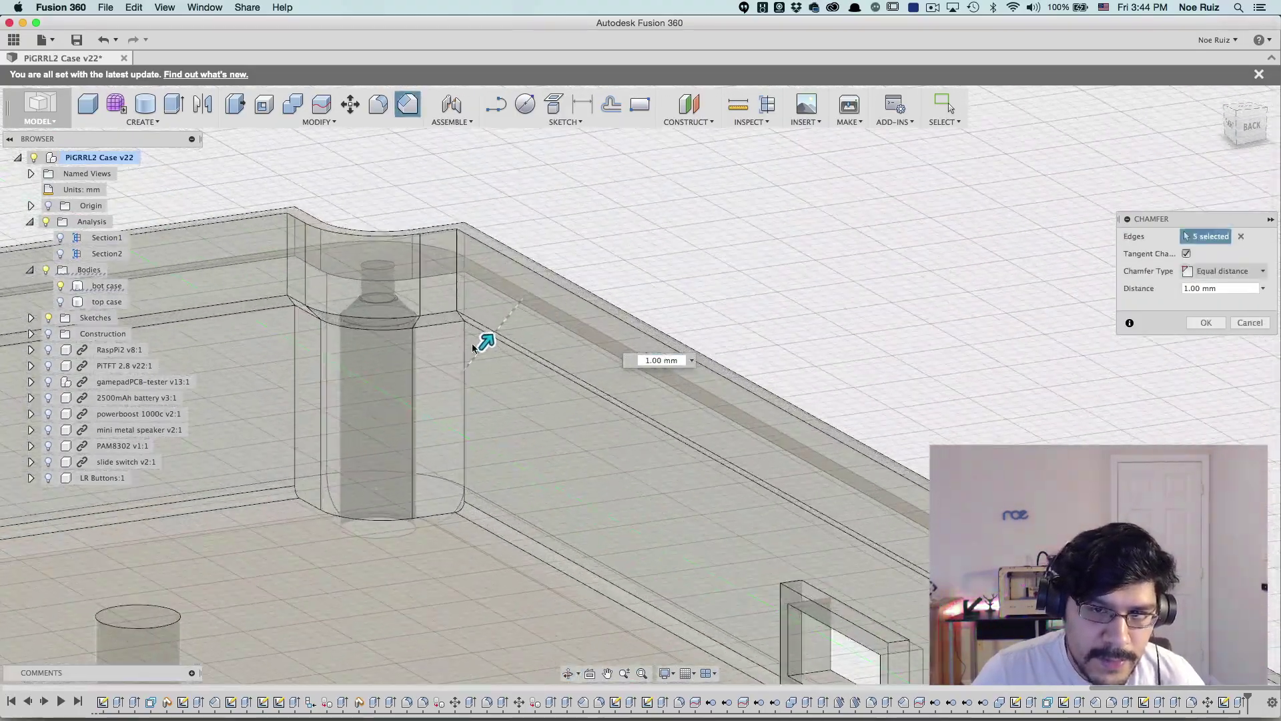
{"action": "left_click", "coordinate": [1204, 324]}
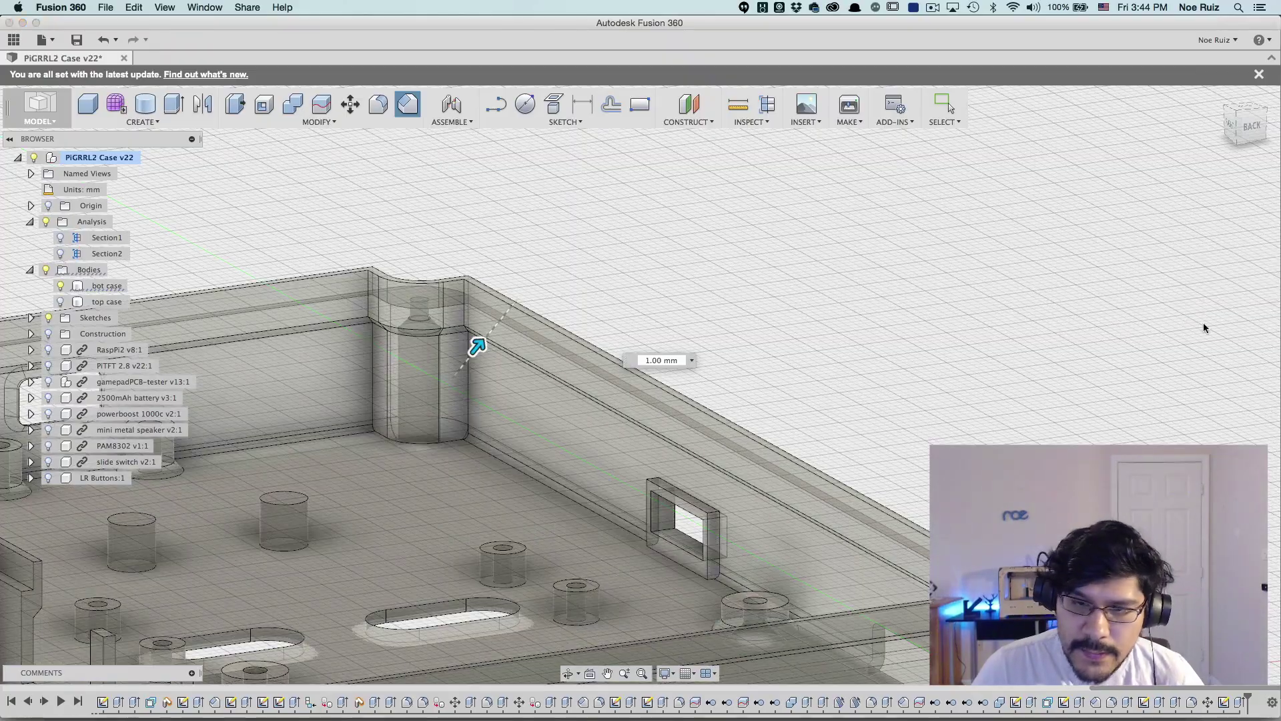
{"action": "scroll", "coordinate": [955, 371], "scroll_direction": "down", "scroll_amount": 3}
- Show the top case body and toggle the Section2 cut on and back off
{"action": "middle_click_drag", "start_coordinate": [942, 391], "coordinate": [635, 290], "text": "shift"}
{"action": "scroll", "coordinate": [634, 290], "scroll_direction": "down", "scroll_amount": 2}
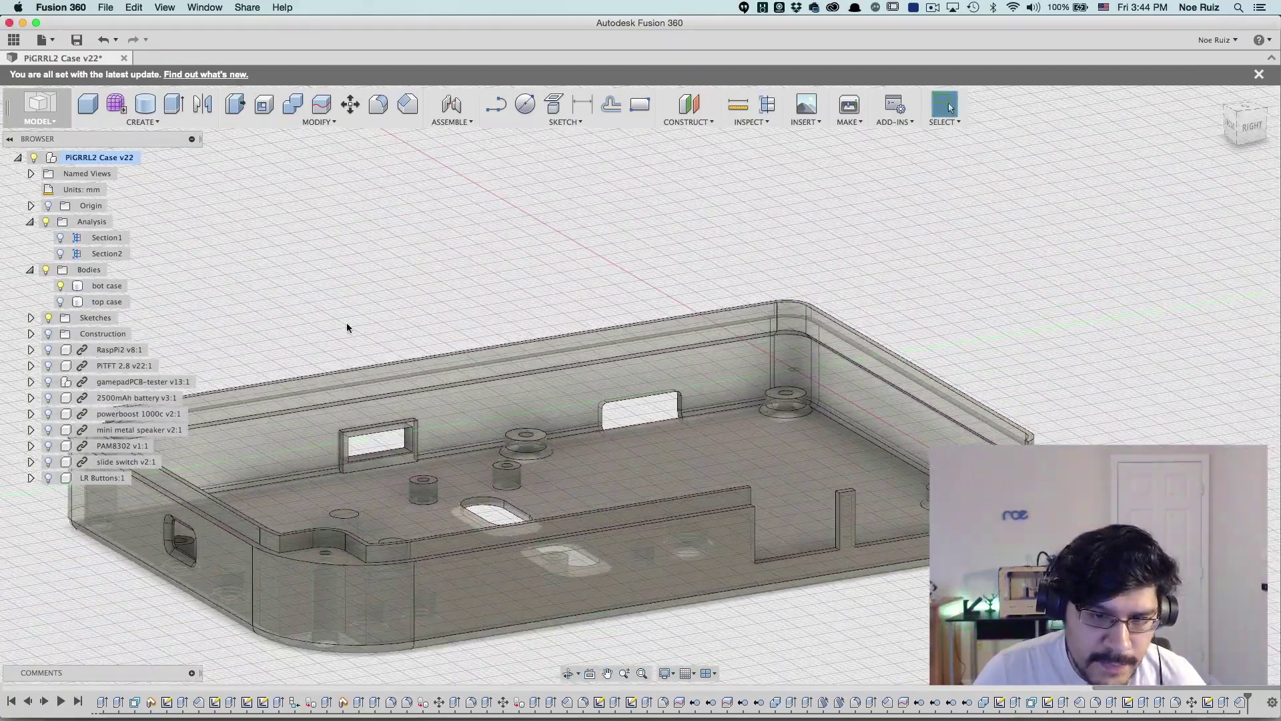
{"action": "left_click", "coordinate": [59, 300]}
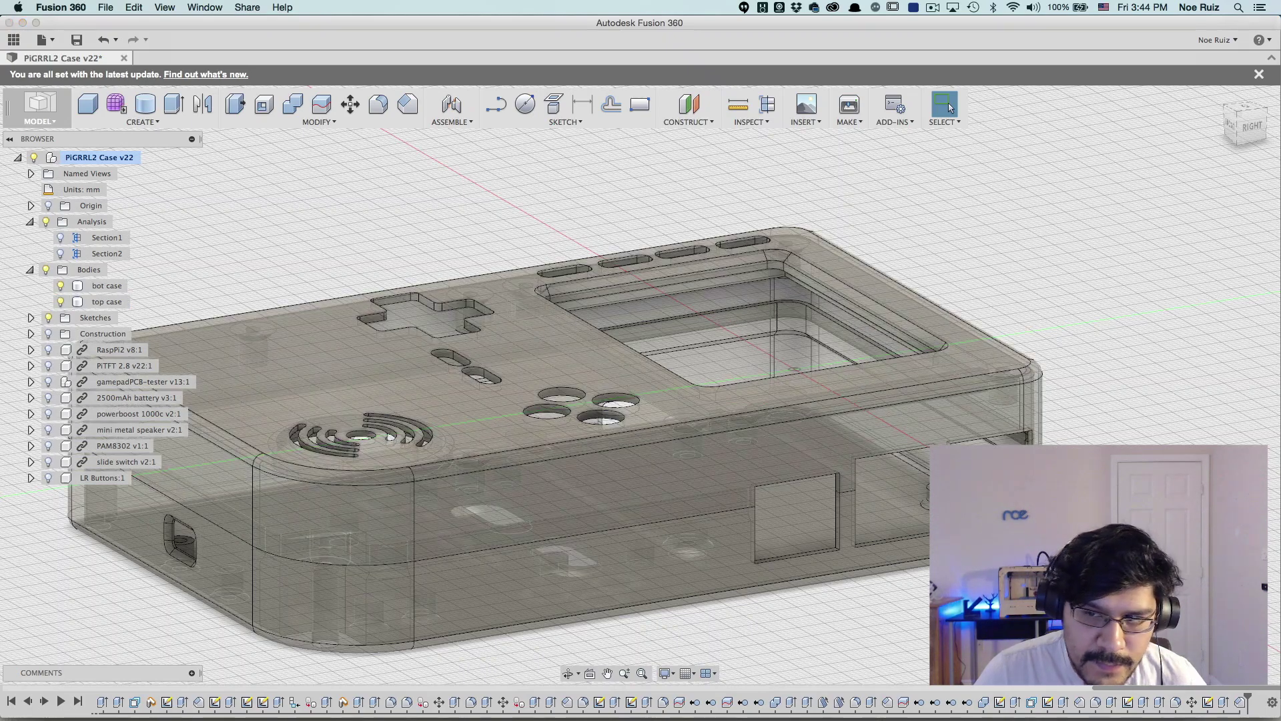
{"action": "middle_click_drag", "start_coordinate": [967, 314], "coordinate": [768, 294], "text": "shift"}
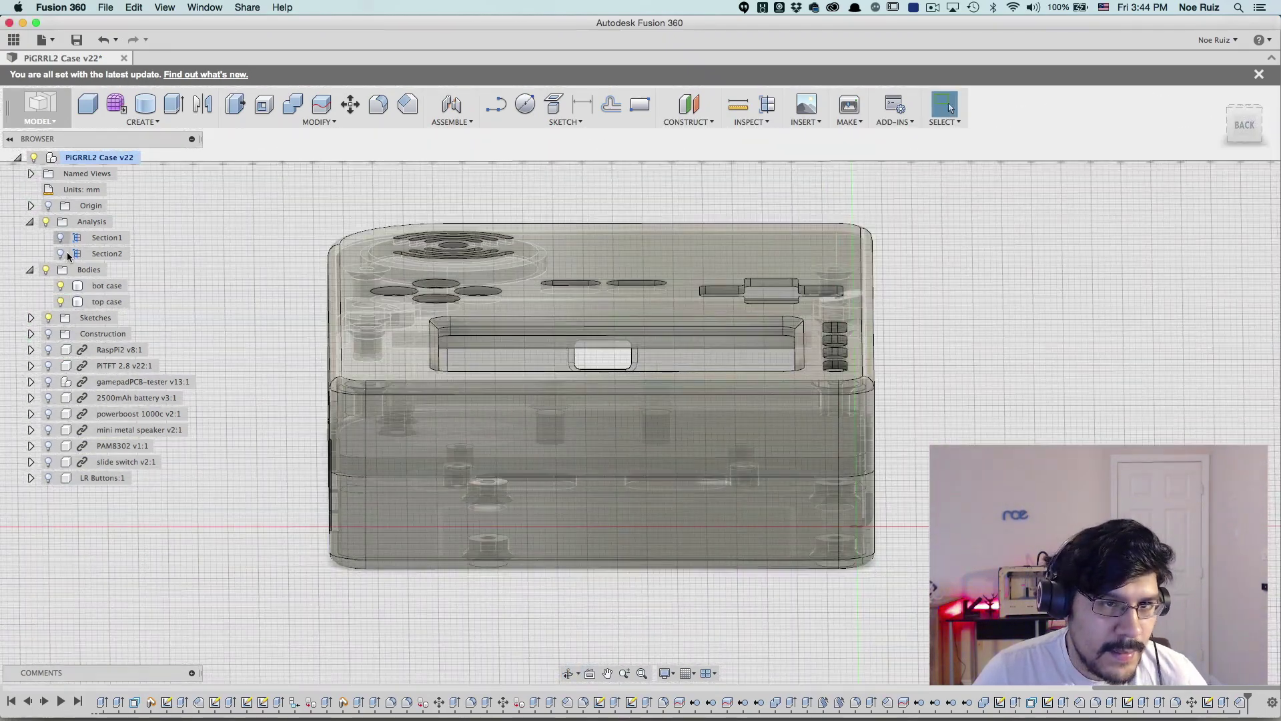
{"action": "left_click", "coordinate": [61, 253]}
{"action": "left_click", "coordinate": [60, 253]}
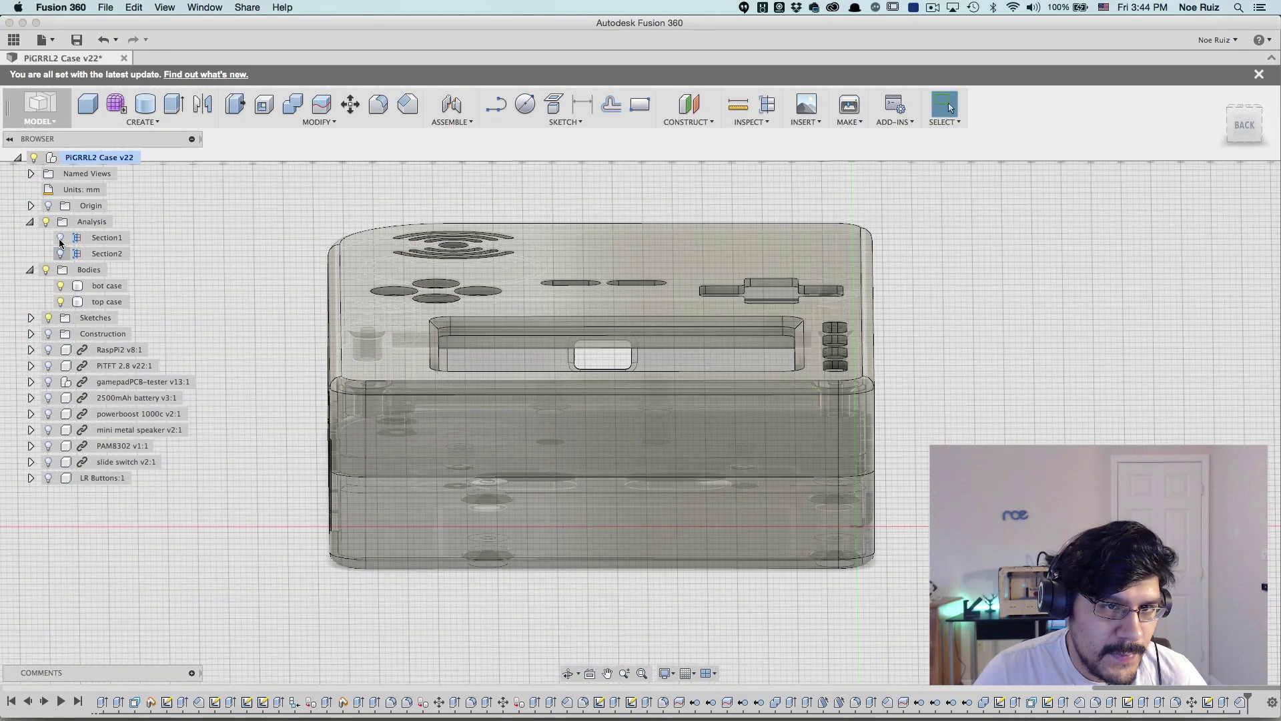
- Turn on the Section1 cut to inspect the lip, and show the RaspPi2 component
{"action": "left_click", "coordinate": [60, 238]}
{"action": "scroll", "coordinate": [285, 397], "scroll_direction": "up", "scroll_amount": 8}
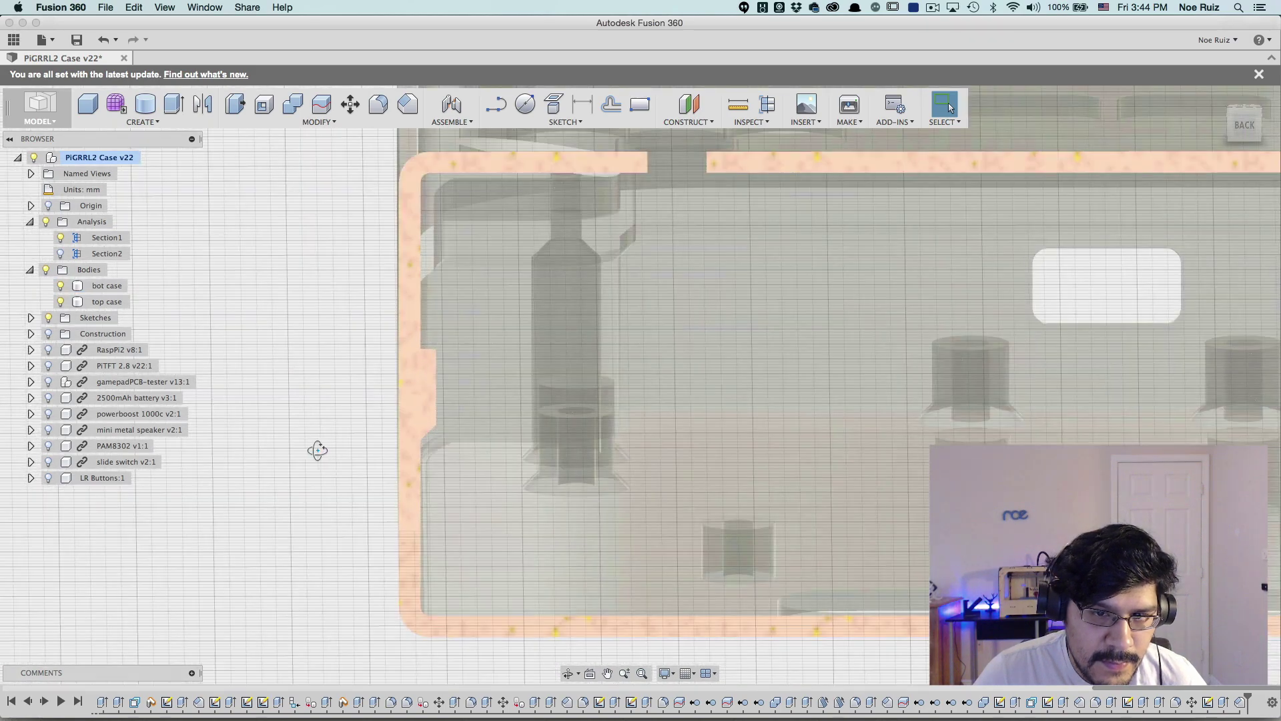
{"action": "middle_click_drag", "start_coordinate": [317, 449], "coordinate": [297, 440], "text": "shift"}
{"action": "left_click", "coordinate": [564, 467]}
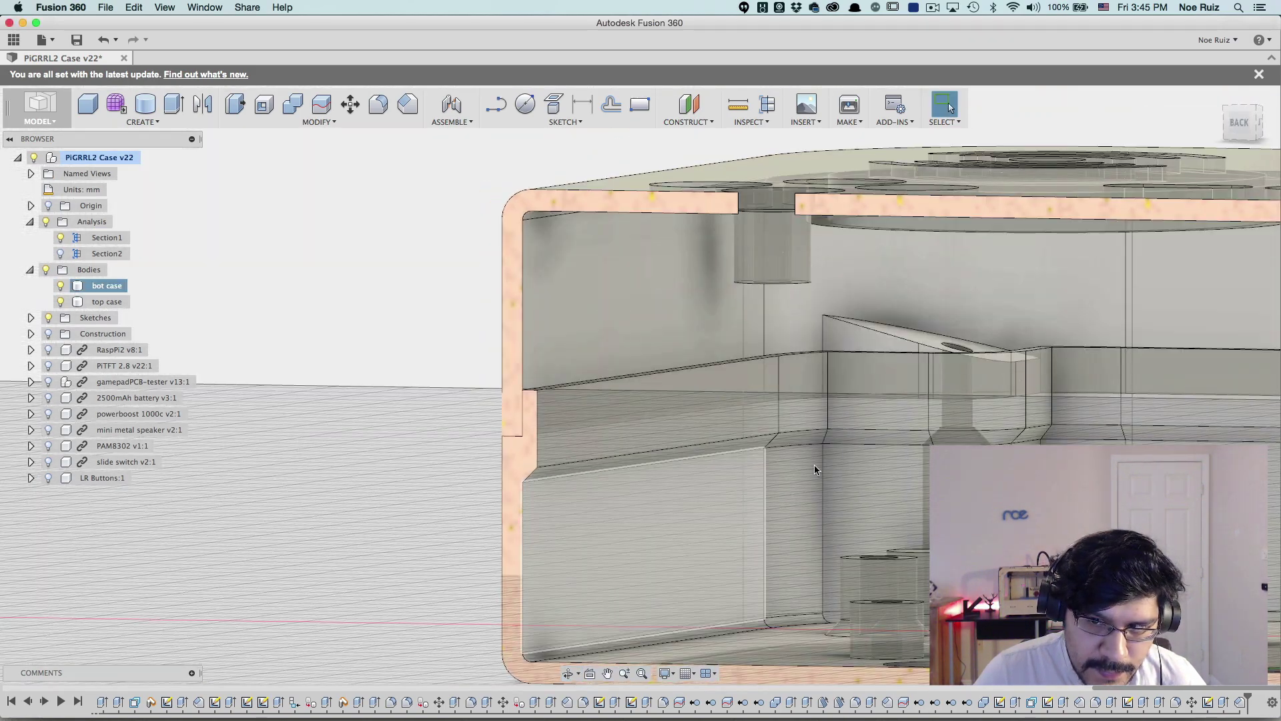
{"action": "scroll", "coordinate": [1043, 425], "scroll_direction": "down", "scroll_amount": 4}
{"action": "scroll", "coordinate": [1043, 424], "scroll_direction": "up", "scroll_amount": 3}
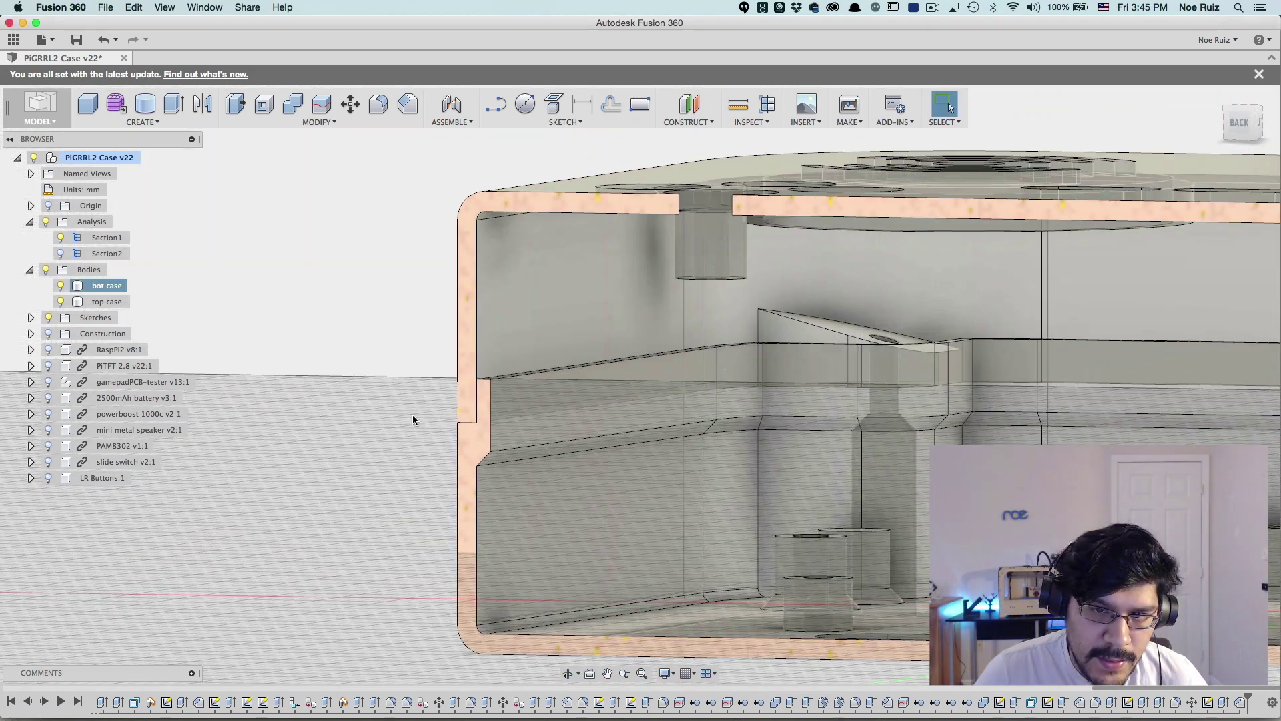
{"action": "scroll", "coordinate": [1153, 375], "scroll_direction": "down", "scroll_amount": 3}
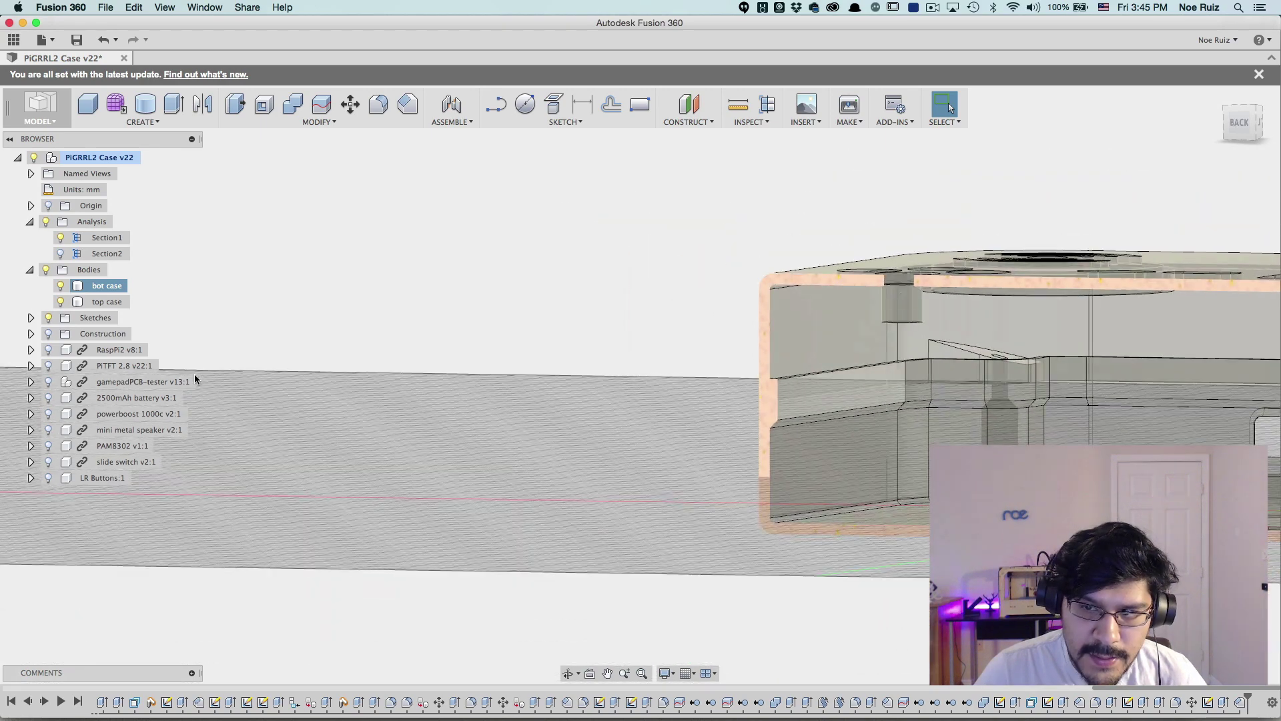
{"action": "left_click", "coordinate": [194, 373]}
{"action": "left_click", "coordinate": [48, 350]}
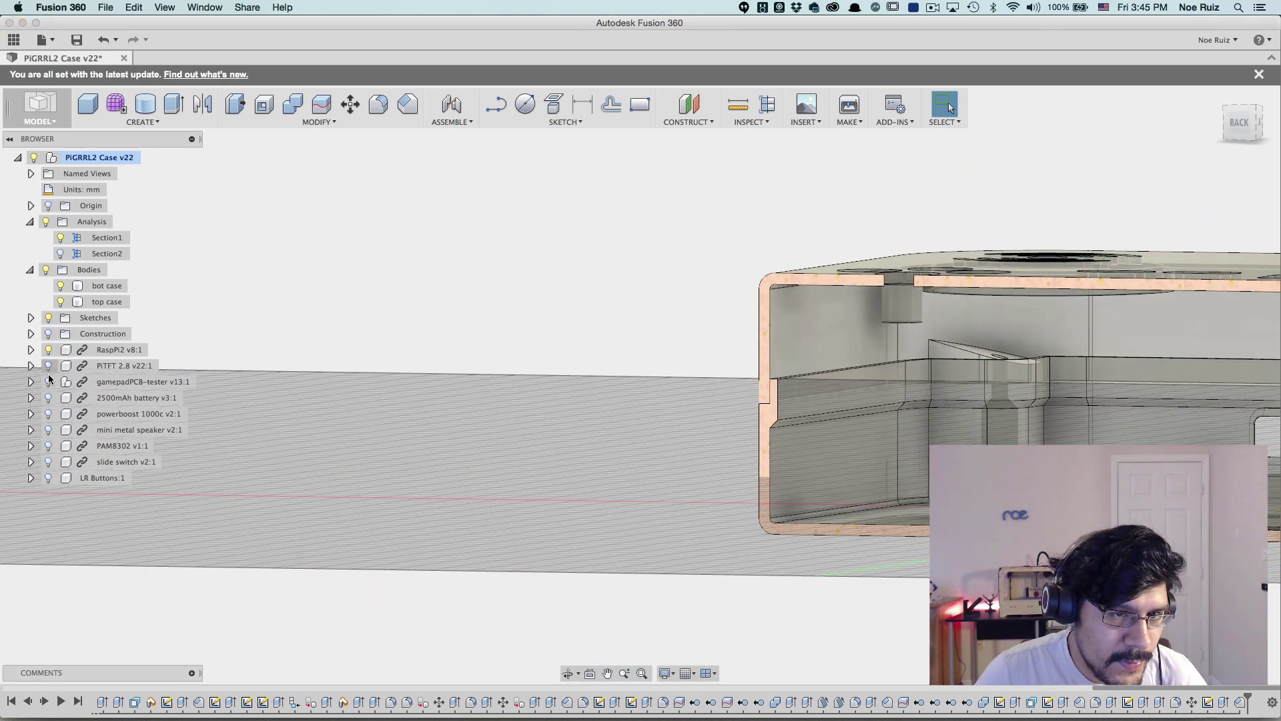
{"action": "left_click", "coordinate": [104, 477]}
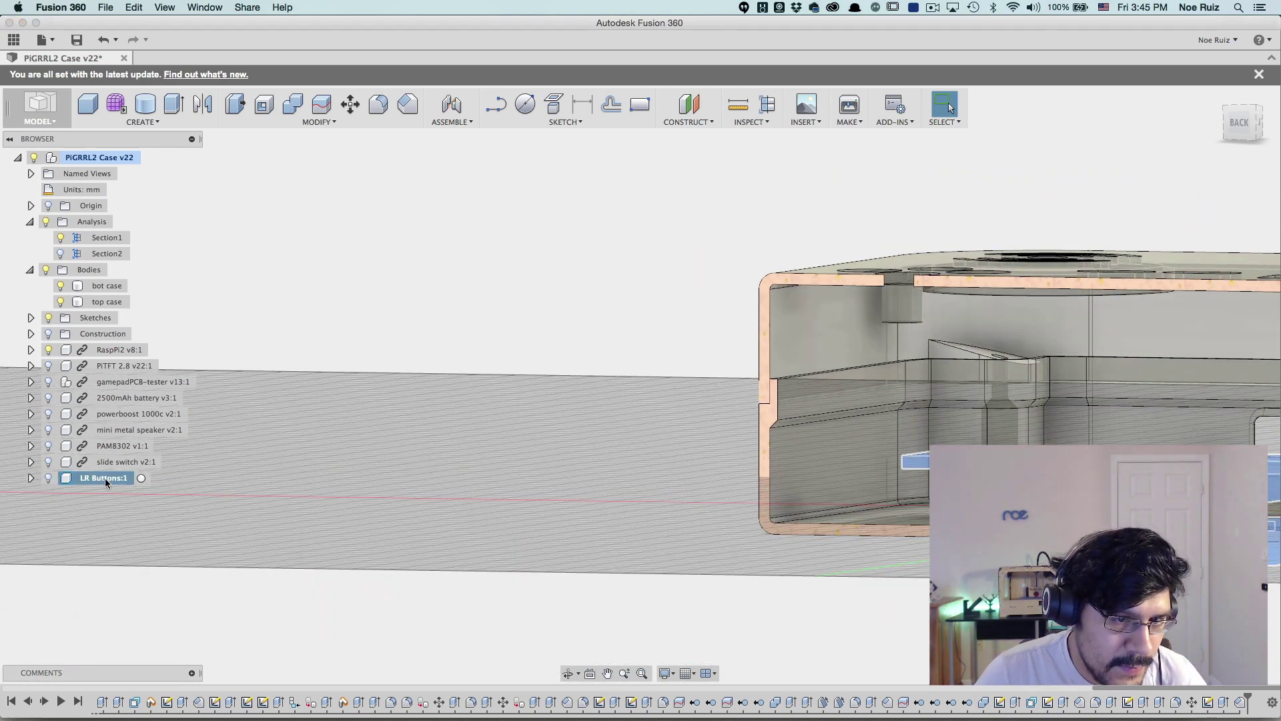
- Show the PiTFT 2.8 through LR Buttons components, then switch off the Section1 cut
{"action": "left_click", "coordinate": [110, 367], "text": "shift"}
{"action": "right_click", "coordinate": [110, 375]}
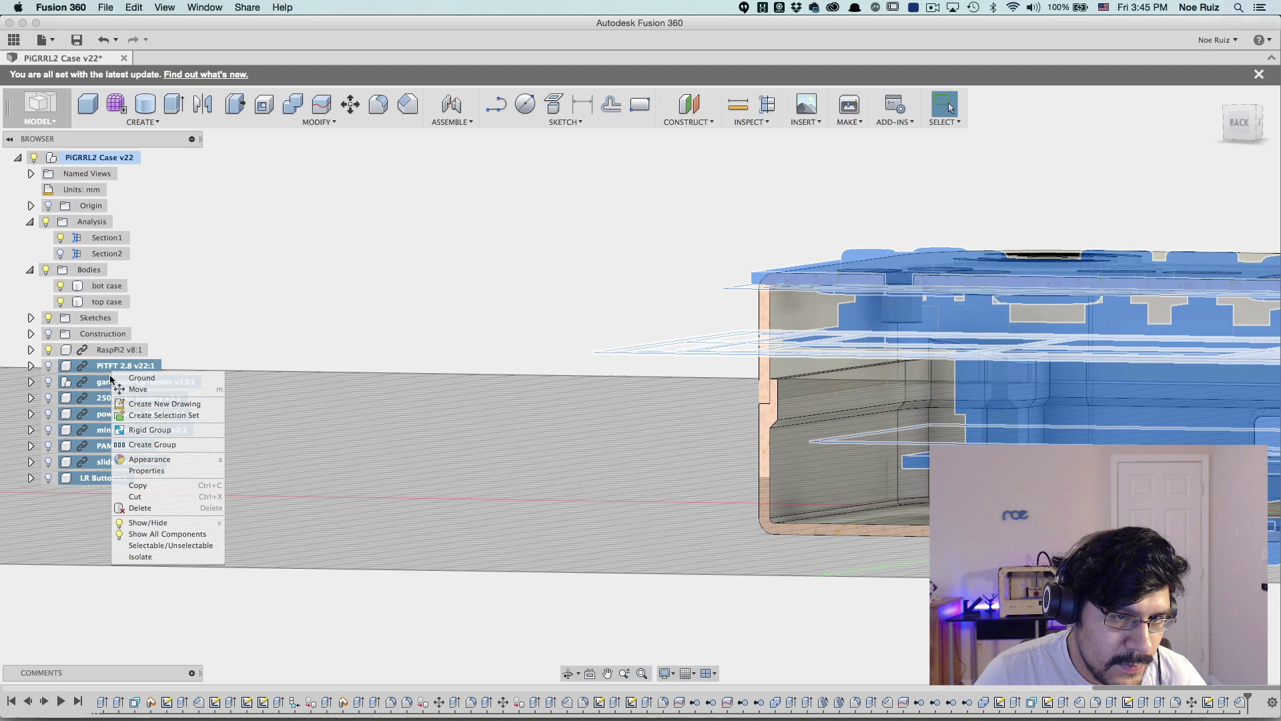
{"action": "left_click", "coordinate": [160, 523]}
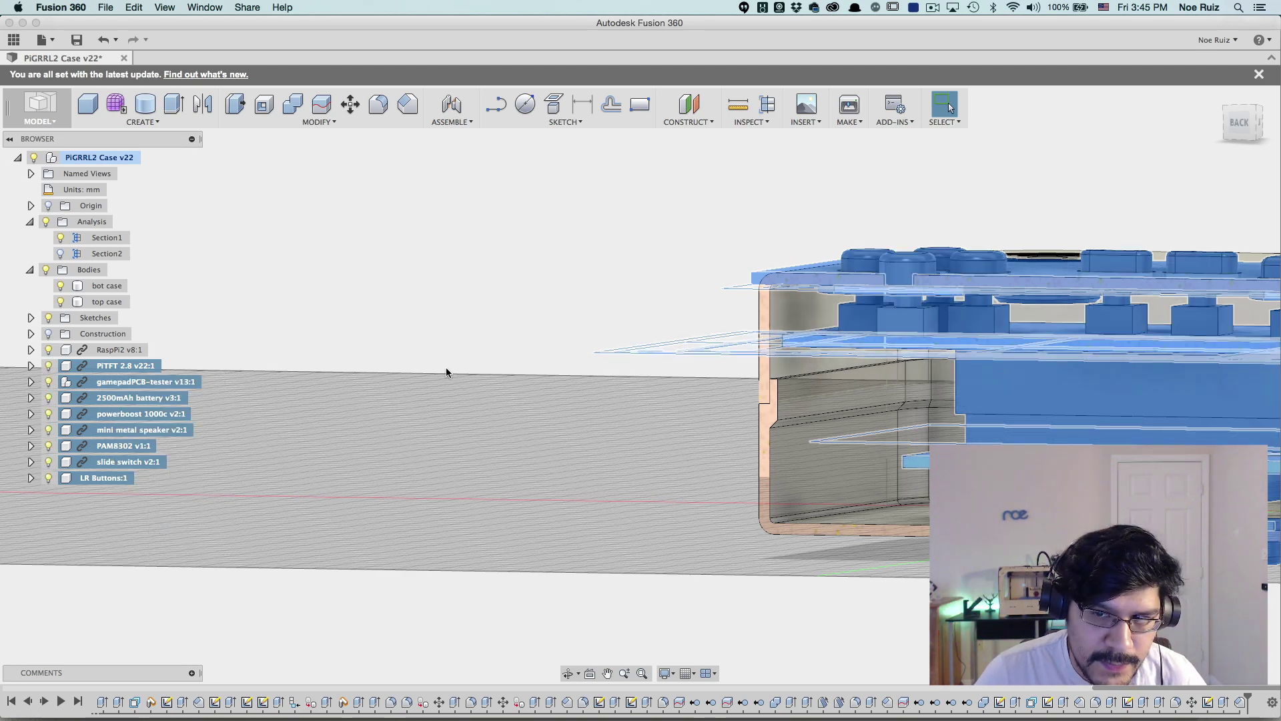
{"action": "left_click", "coordinate": [487, 334]}
{"action": "middle_click_drag", "start_coordinate": [493, 343], "coordinate": [477, 372], "text": "shift"}
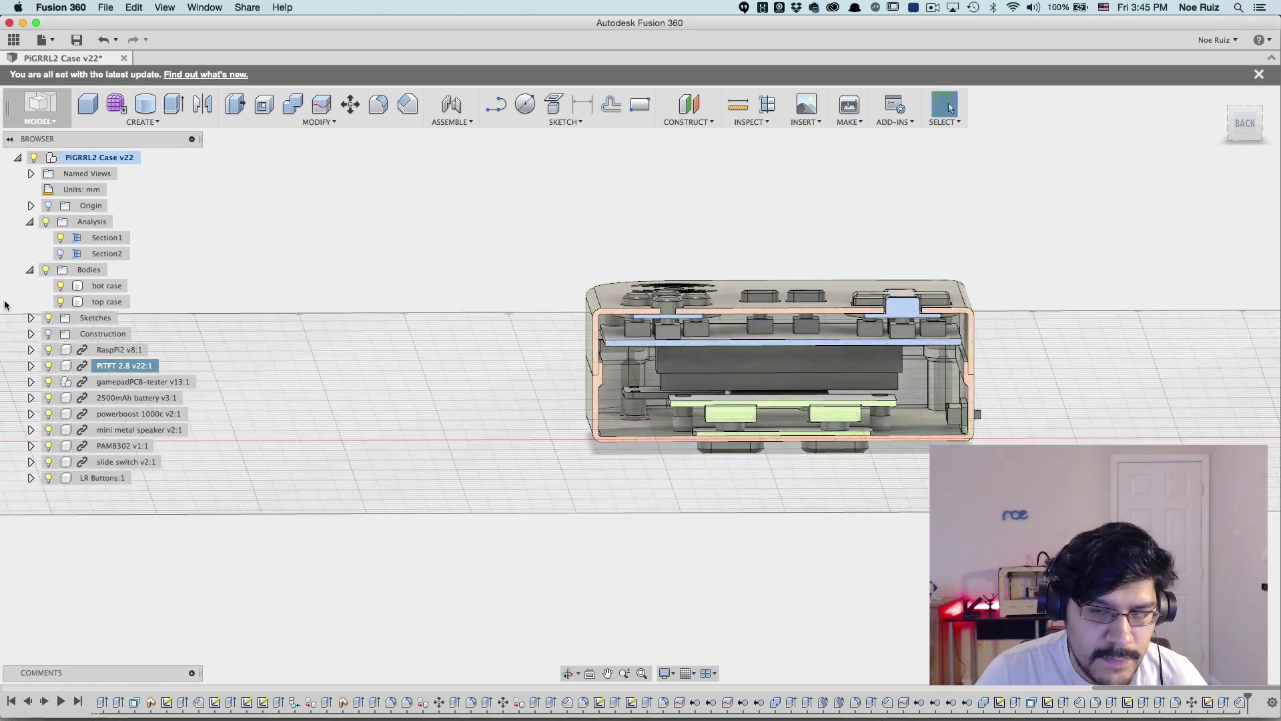
{"action": "middle_click_drag", "start_coordinate": [407, 332], "coordinate": [564, 364], "text": "shift"}
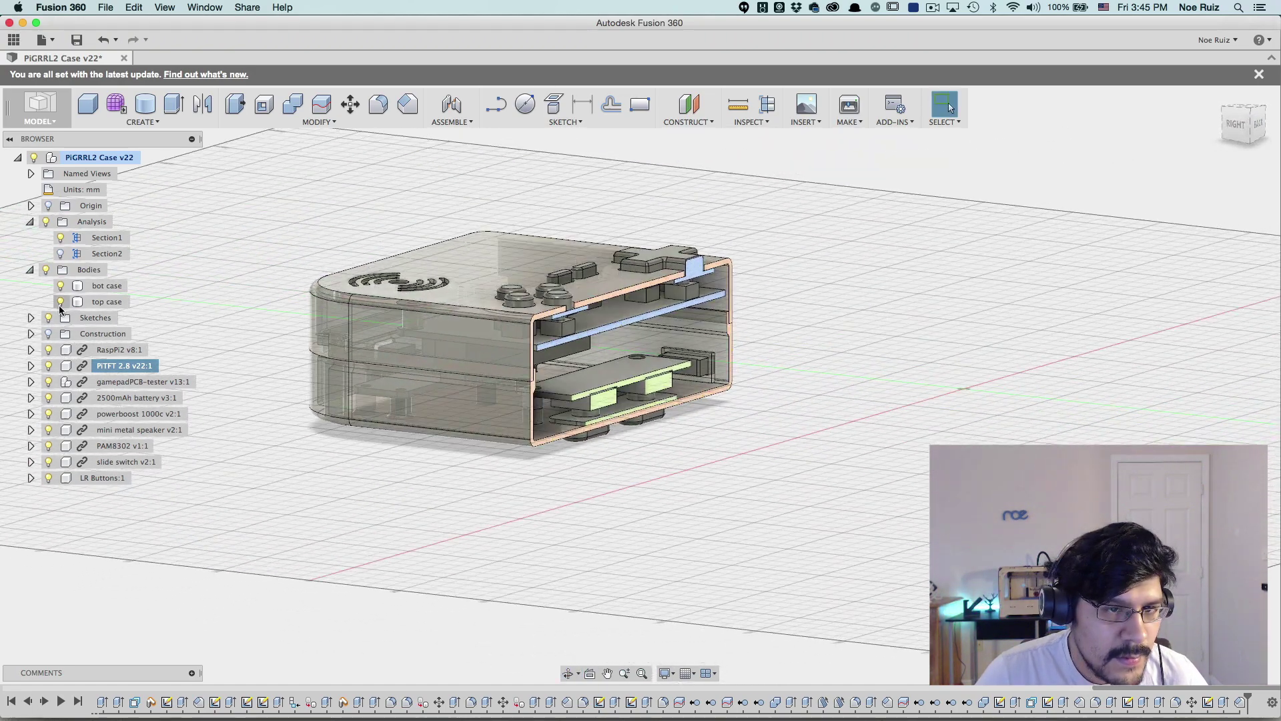
{"action": "left_click", "coordinate": [60, 237]}
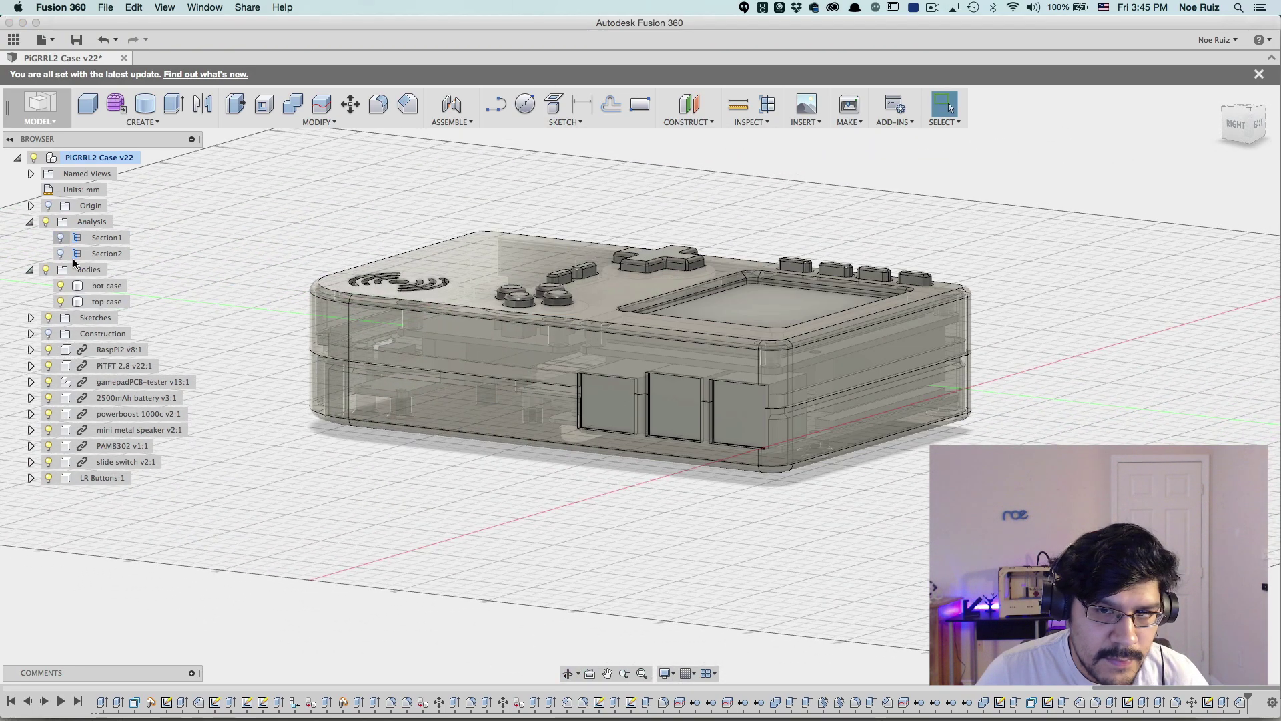
{"action": "middle_click_drag", "start_coordinate": [307, 454], "coordinate": [329, 461], "text": "shift"}
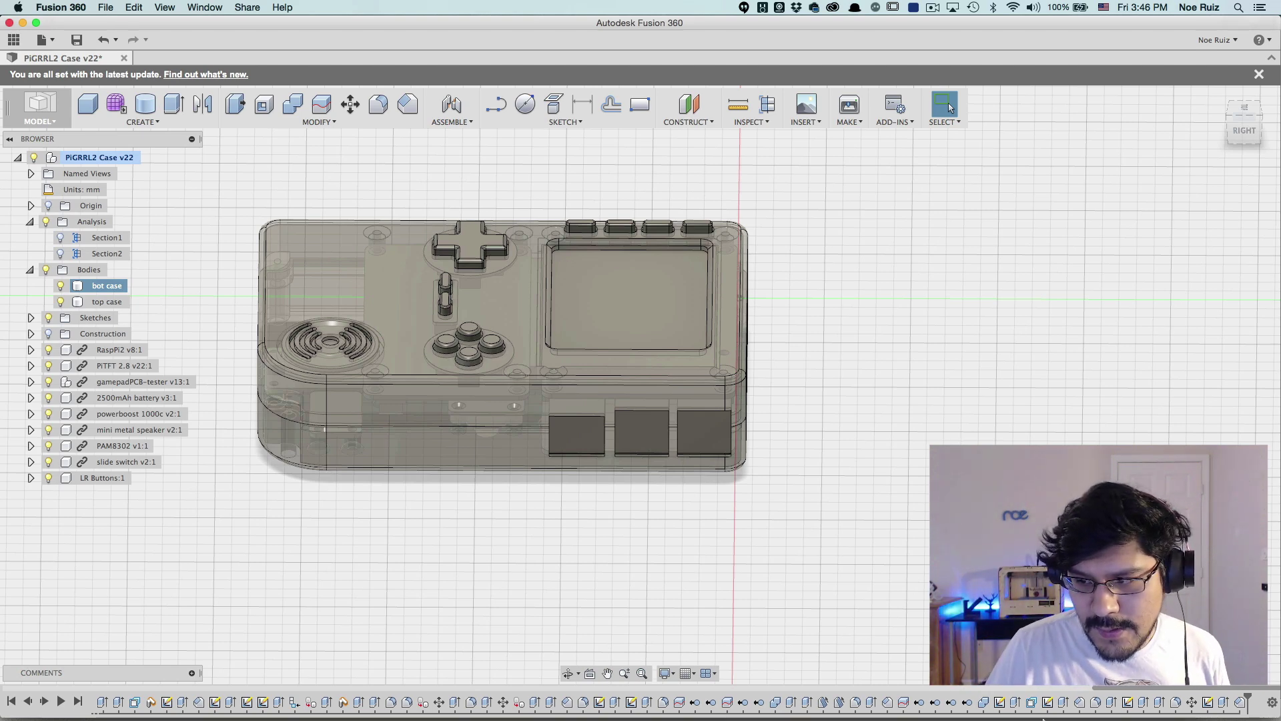
{"action": "key", "text": "Escape"}
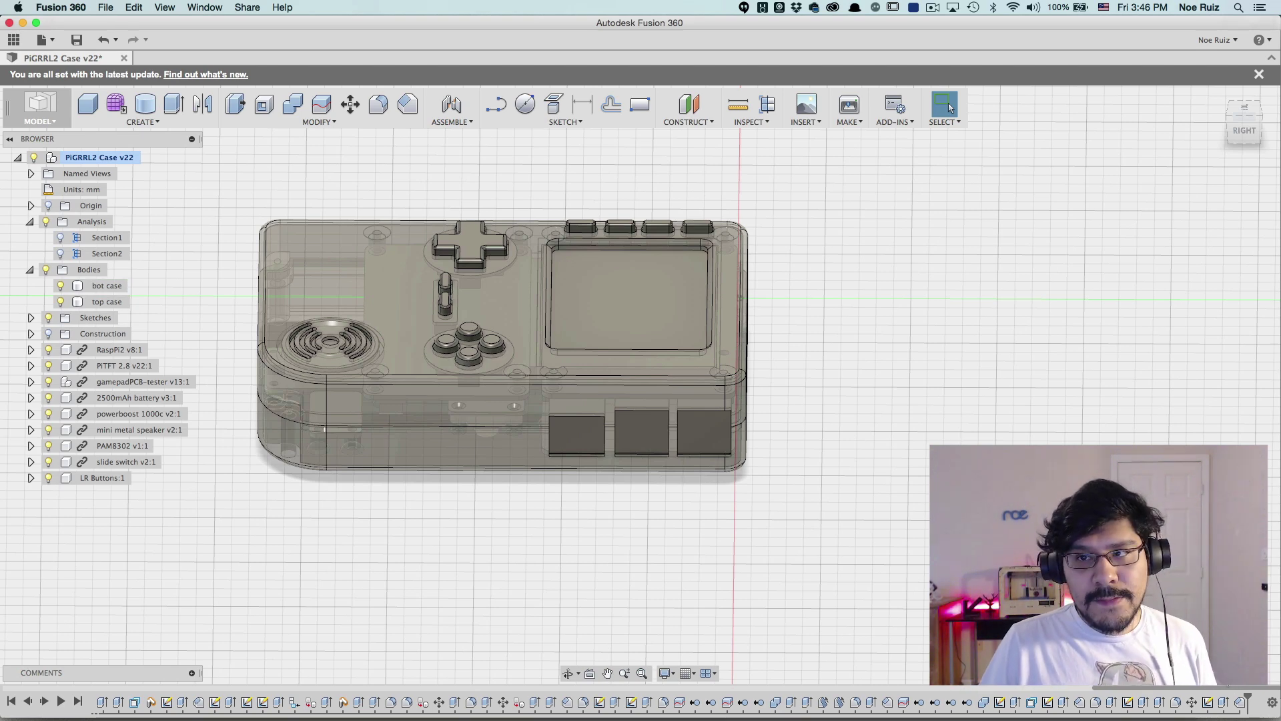